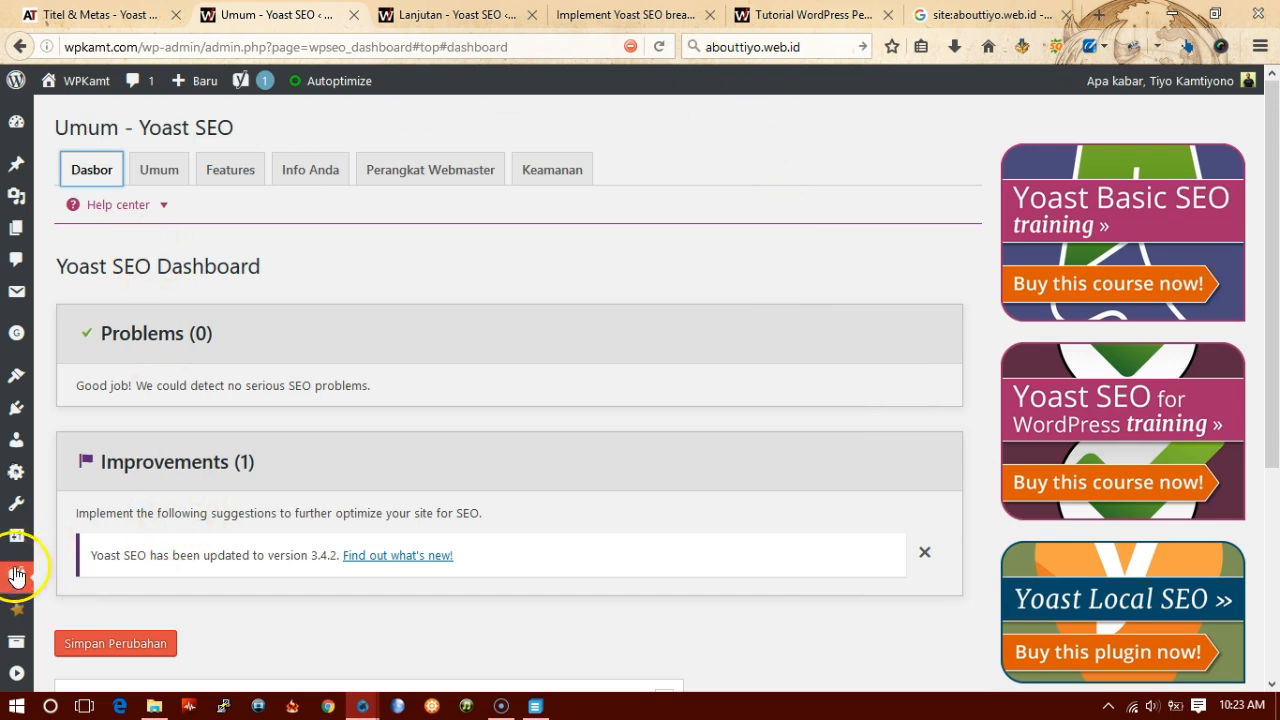
# Open the Yoast SEO Dasbor page and dismiss the notice about the update to version 3.4.2.
pyautogui.moveTo(12, 585)
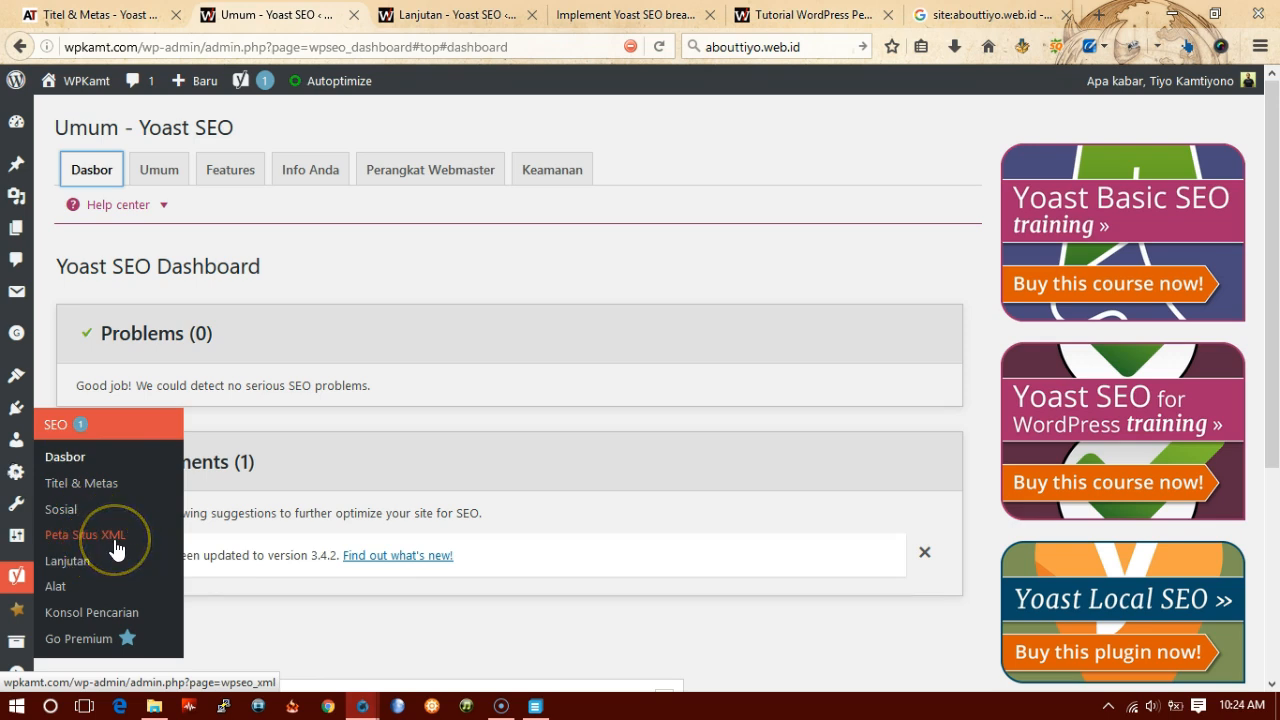
pyautogui.click(85, 571)
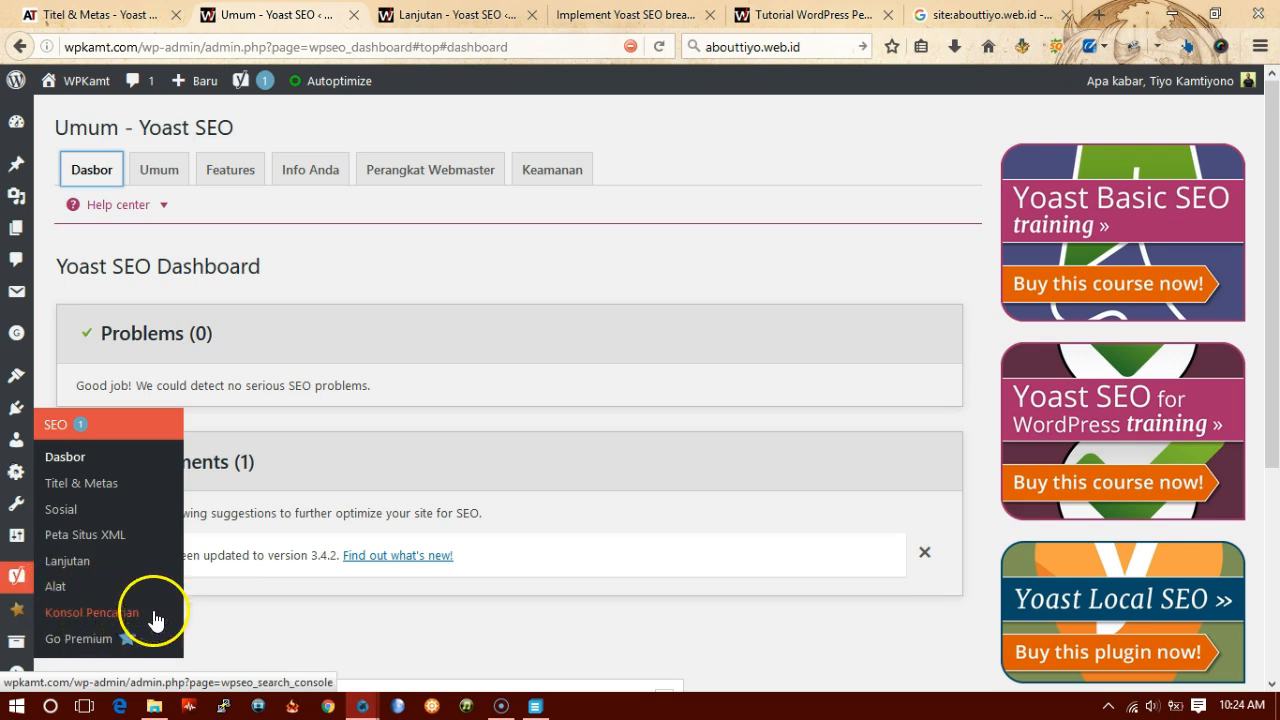
pyautogui.click(78, 462)
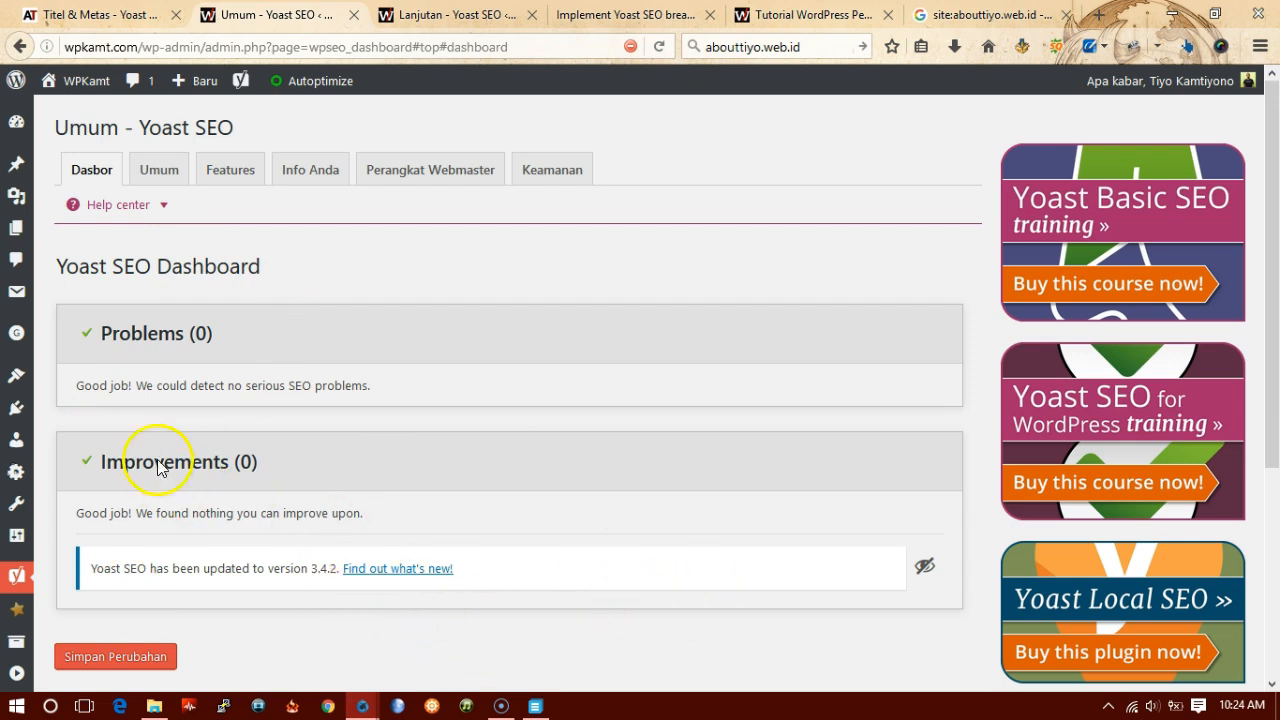
# Review the general (Umum) settings of Yoast SEO, covering the installation wizard, credits and restoring the default settings.
pyautogui.click(157, 175)
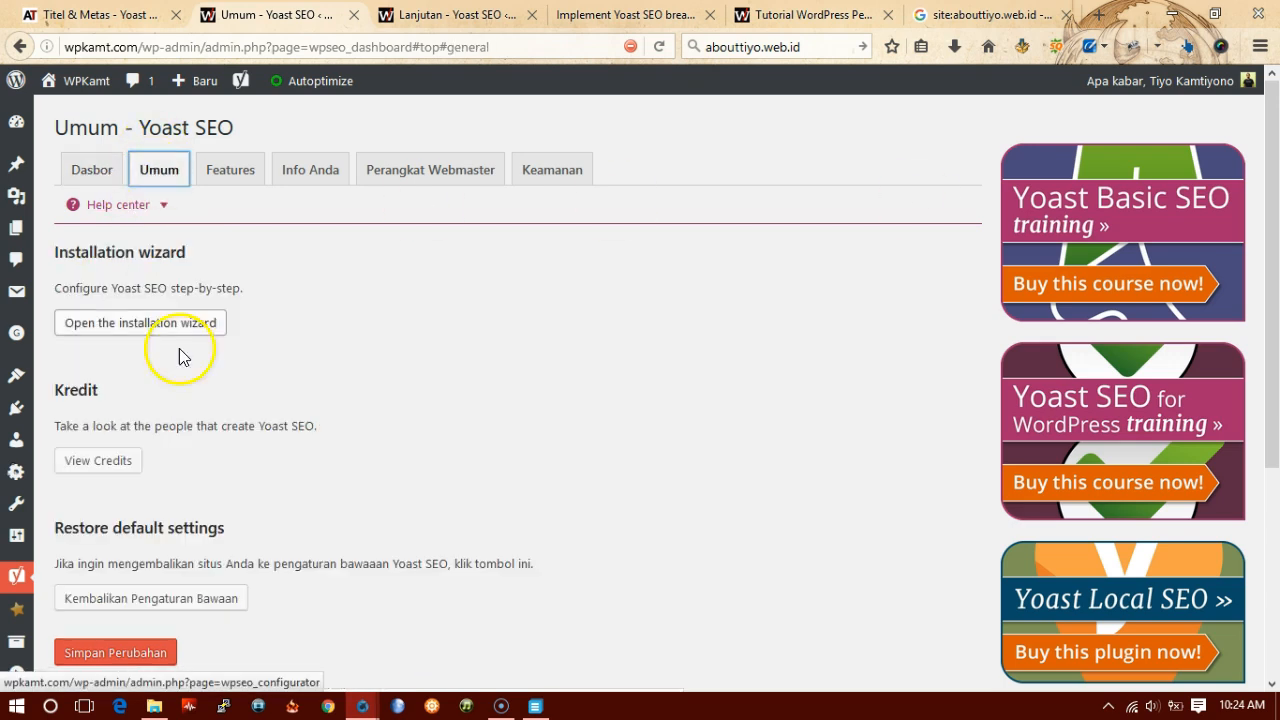
pyautogui.click(322, 290)
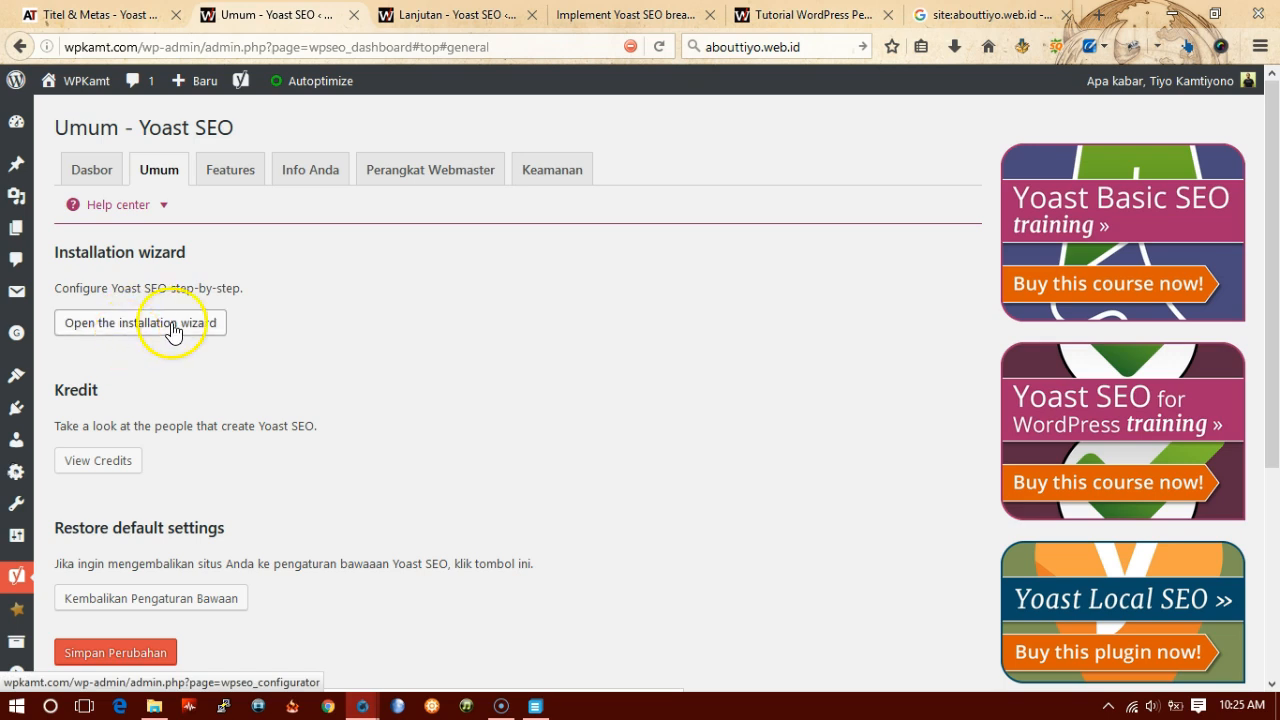
pyautogui.scroll(-2, 257, 391)
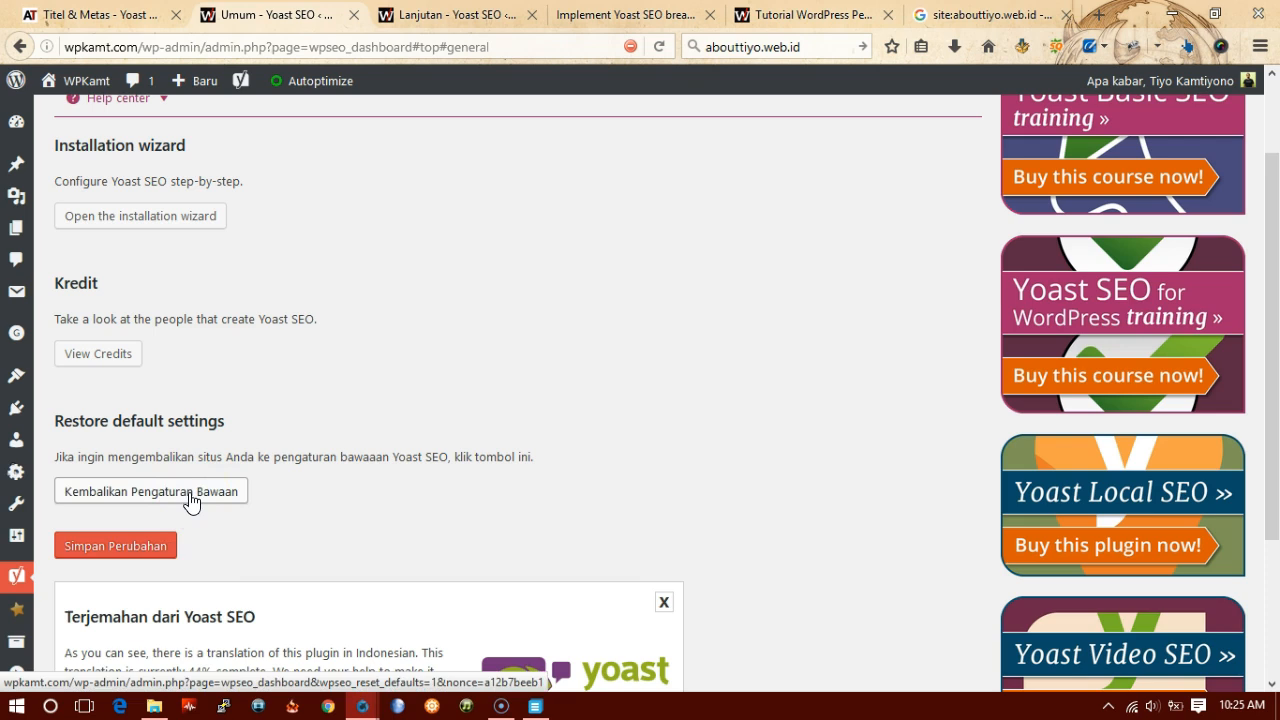
pyautogui.scroll(2, 200, 450)
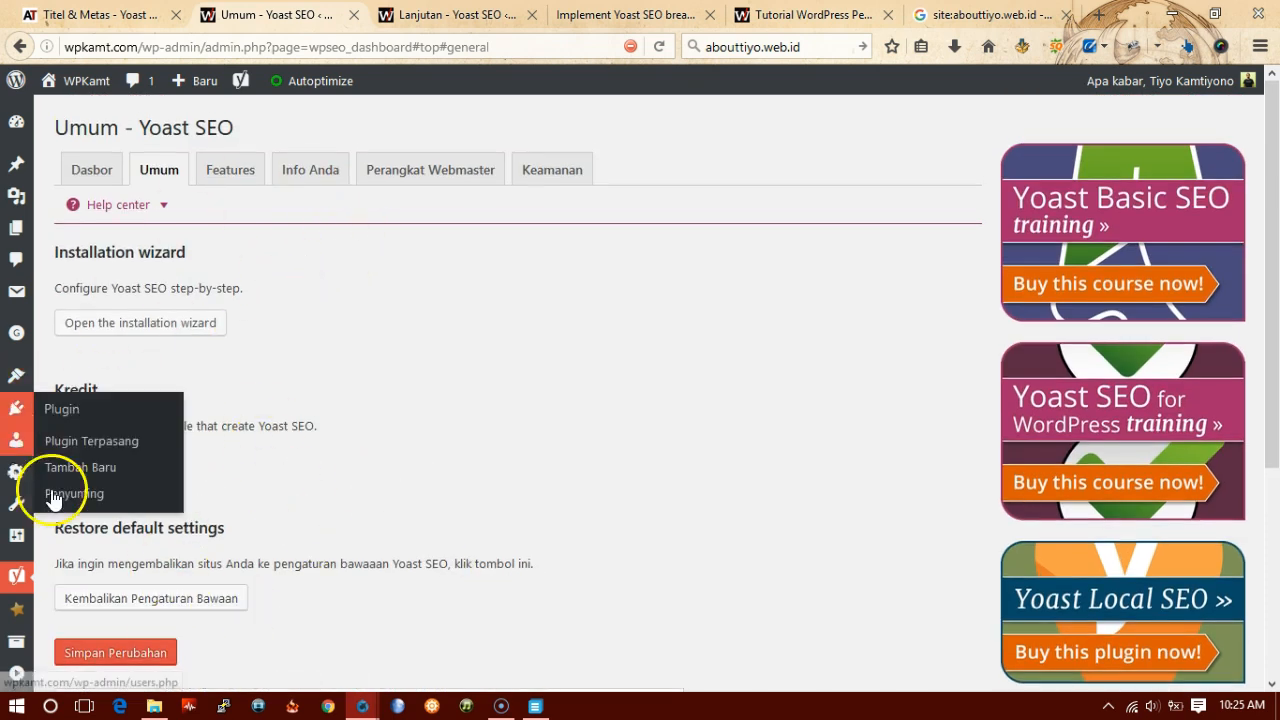
# Review the Yoast SEO Features settings for advanced settings pages, OnPage.org and the admin bar menu.
pyautogui.click(236, 175)
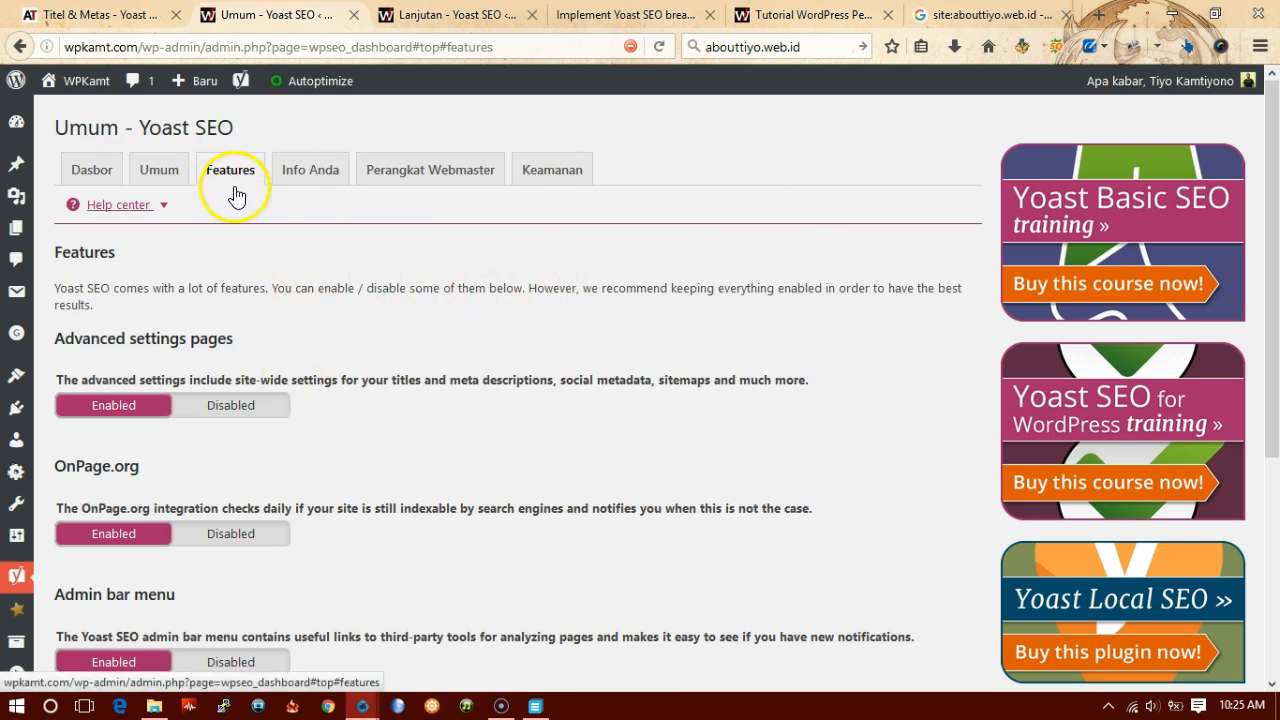
pyautogui.moveTo(103, 400)
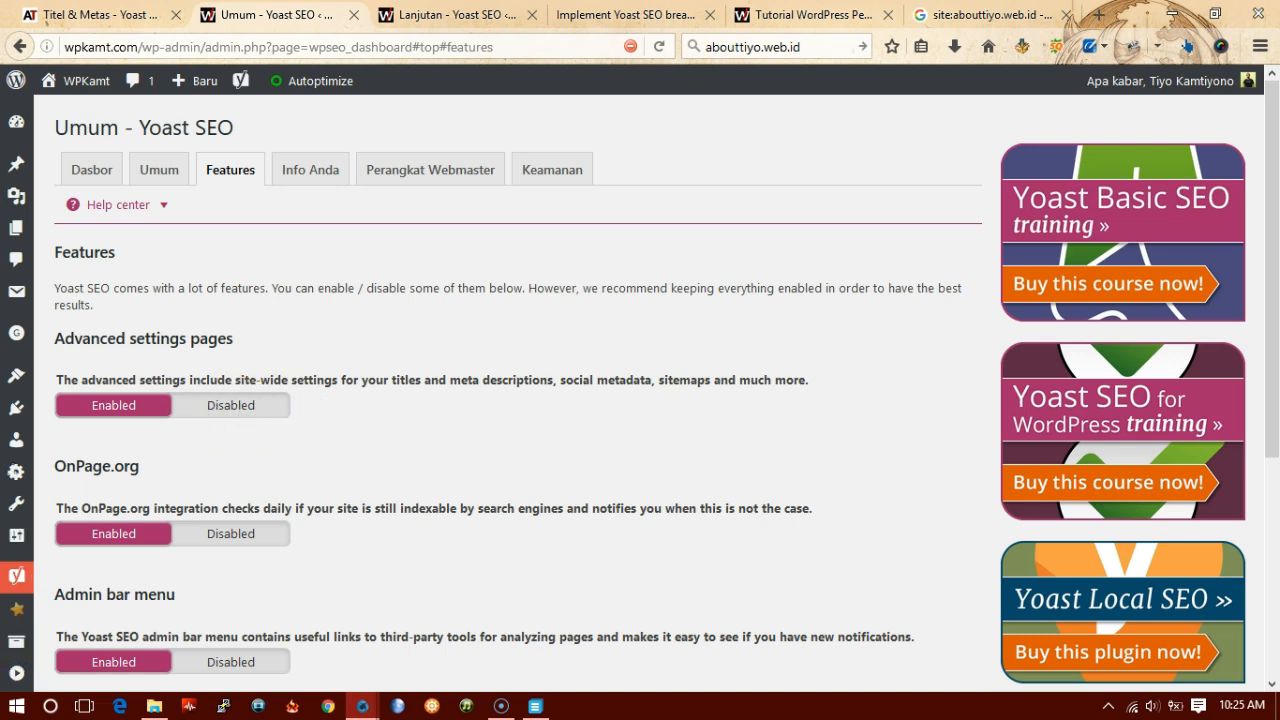
pyautogui.moveTo(17, 576)
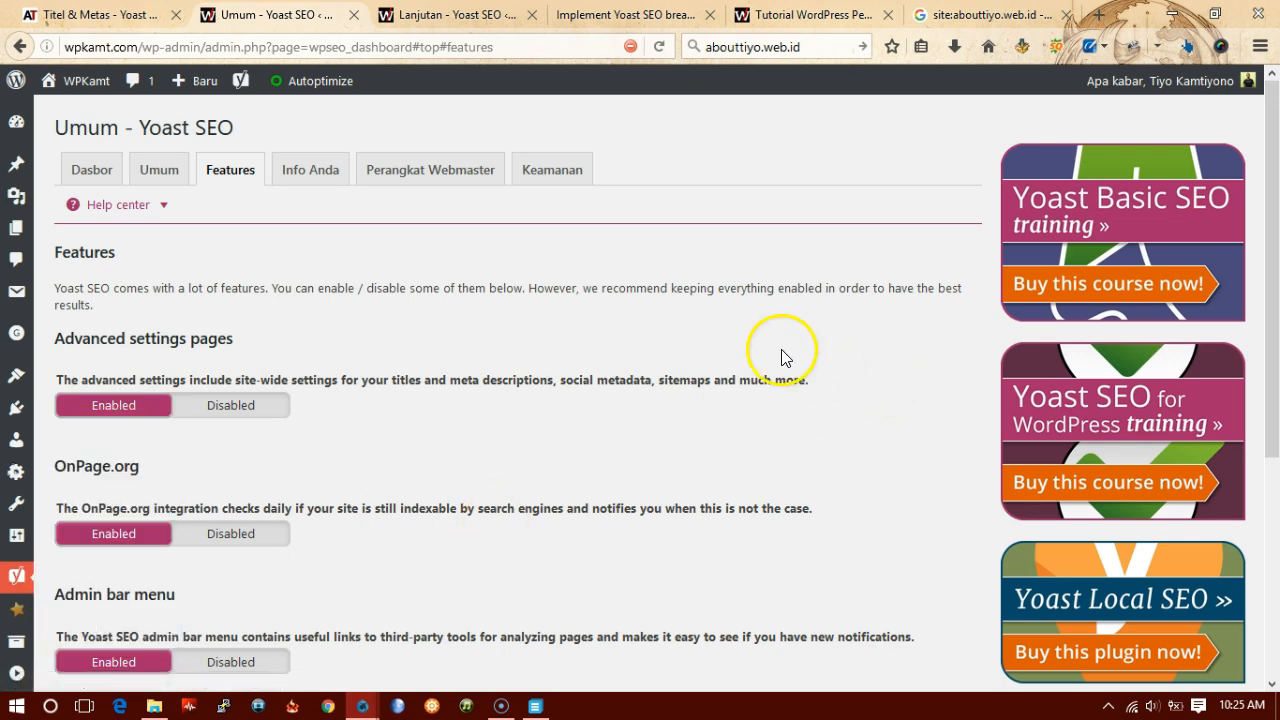
pyautogui.scroll(-3, 783, 357)
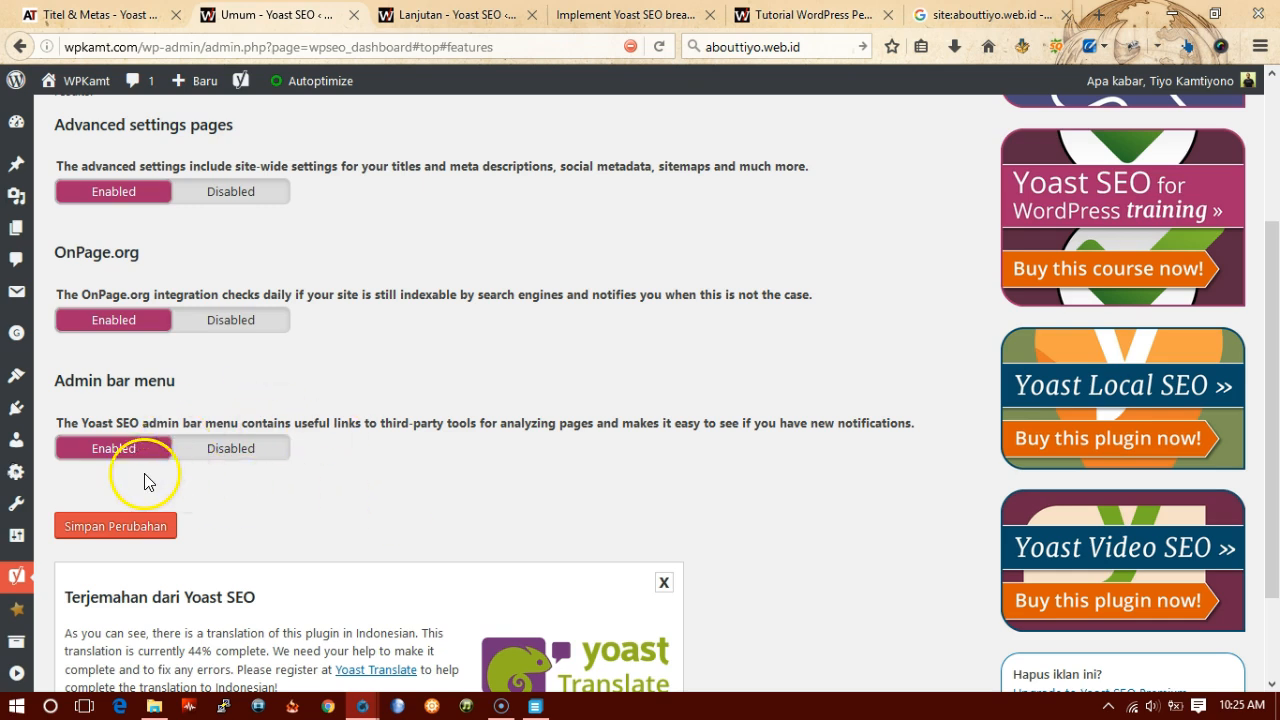
# View the Yoast SEO admin bar menu on the live WPKamt site, and return to the Features settings.
pyautogui.click(810, 14)
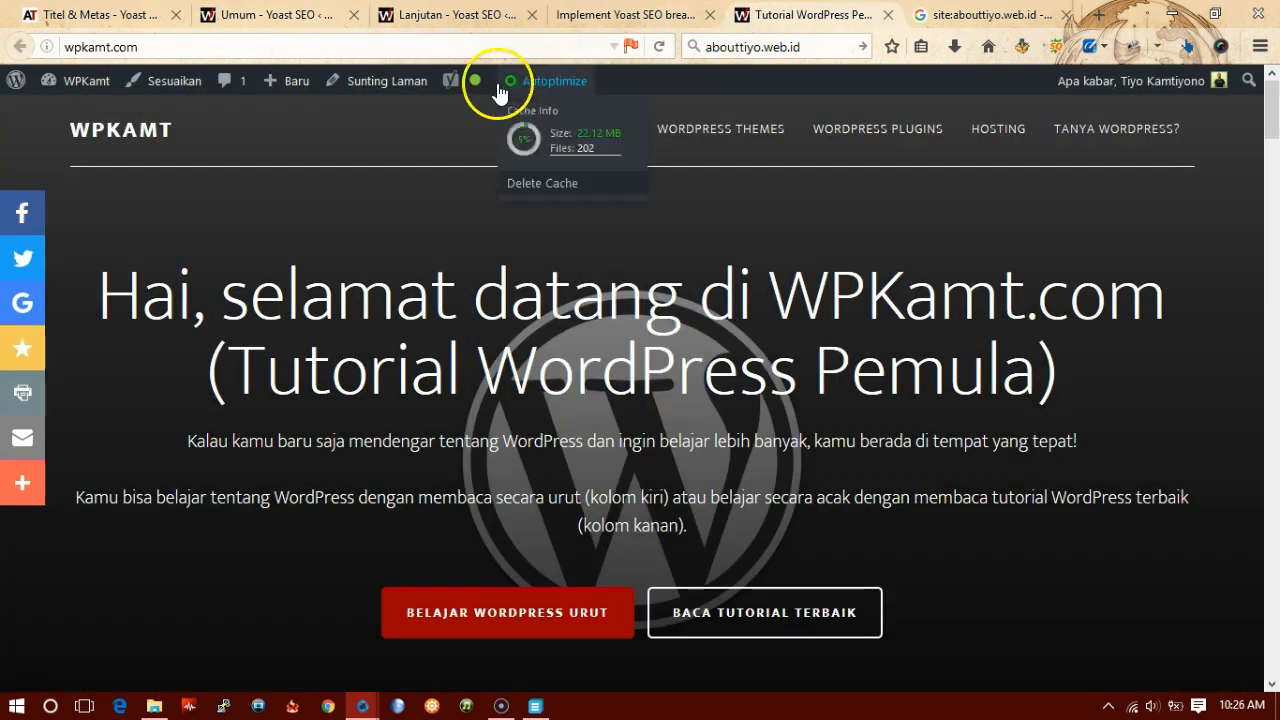
pyautogui.moveTo(462, 92)
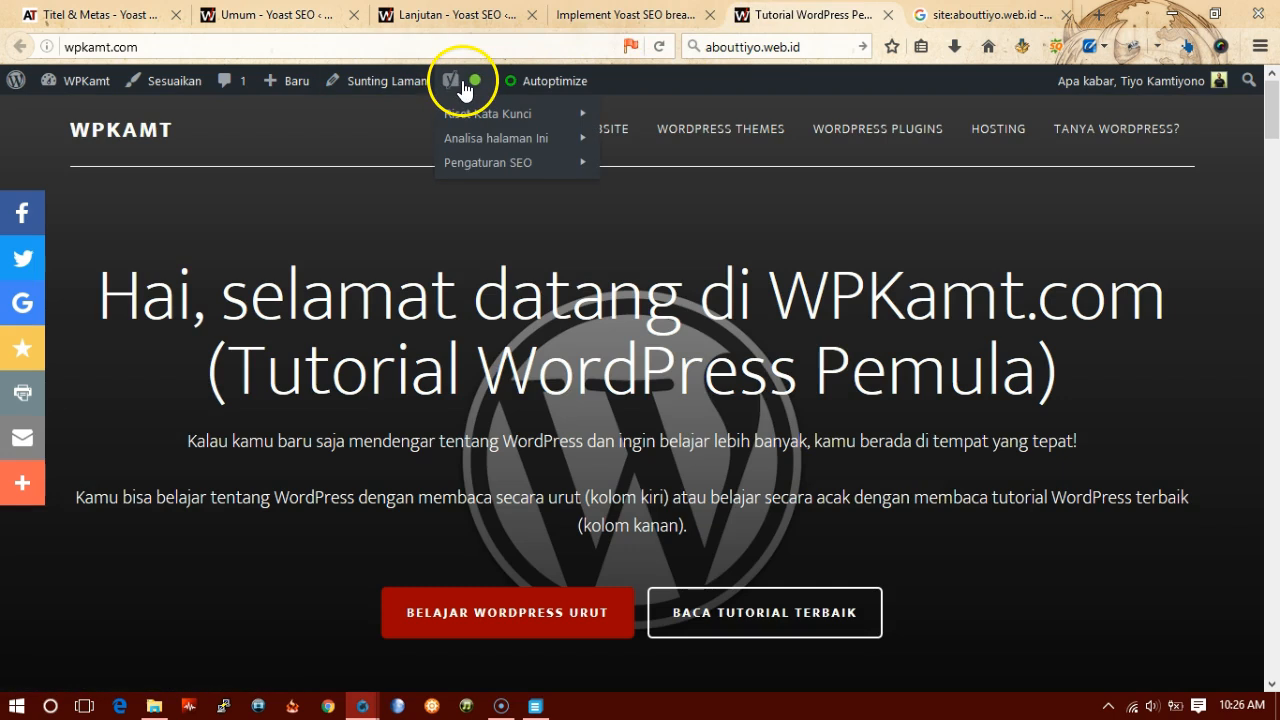
pyautogui.moveTo(469, 120)
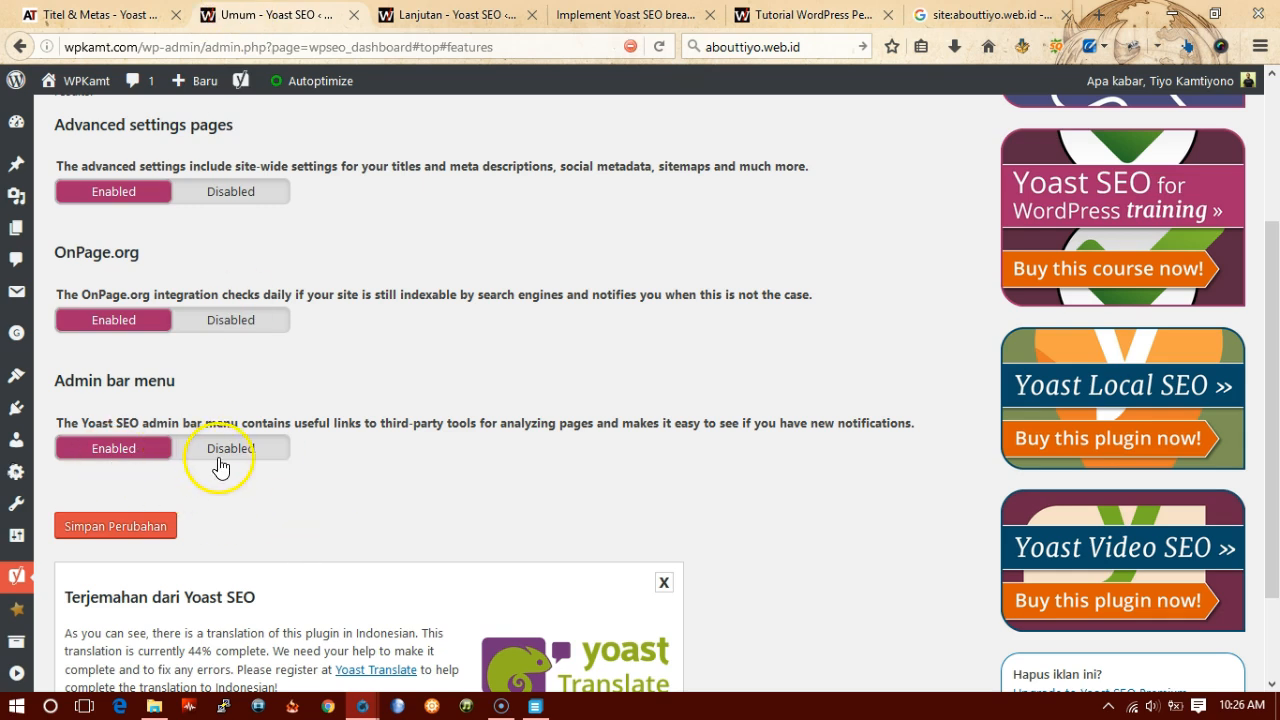
pyautogui.scroll(2, 492, 391)
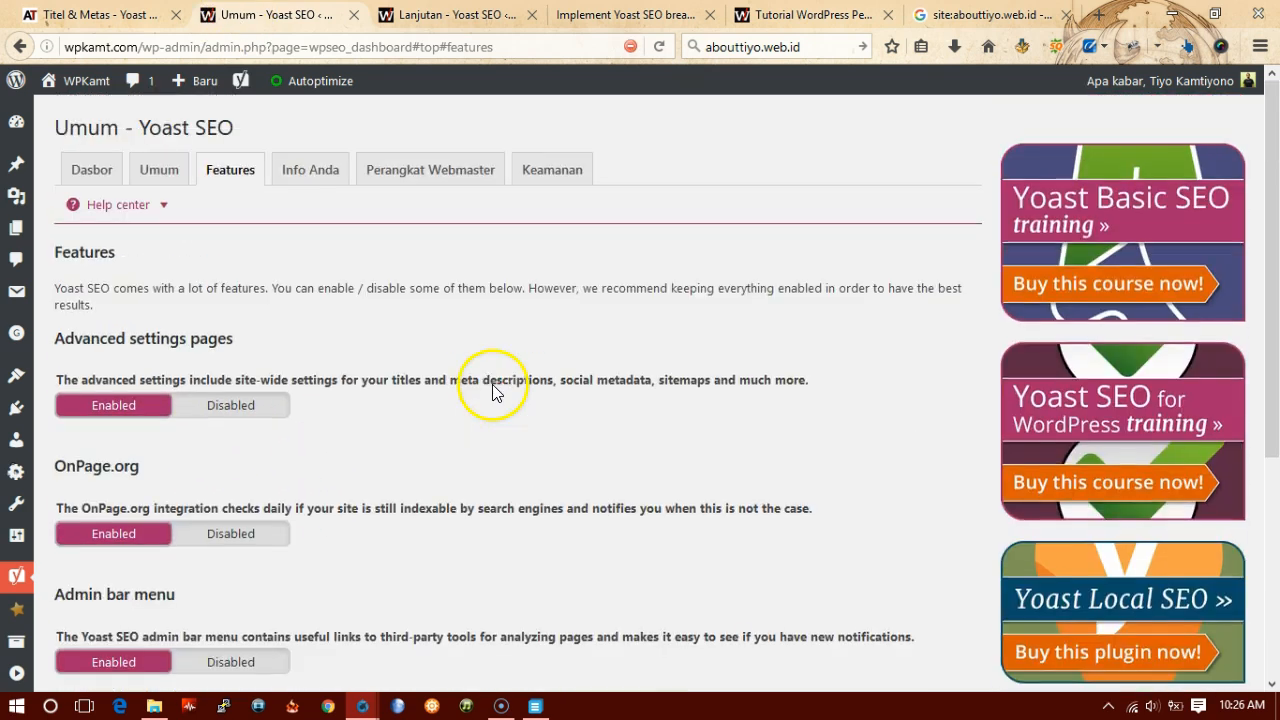
# Examine the Info Anda settings for the website name, alternative name and the company-or-person choices.
pyautogui.click(312, 172)
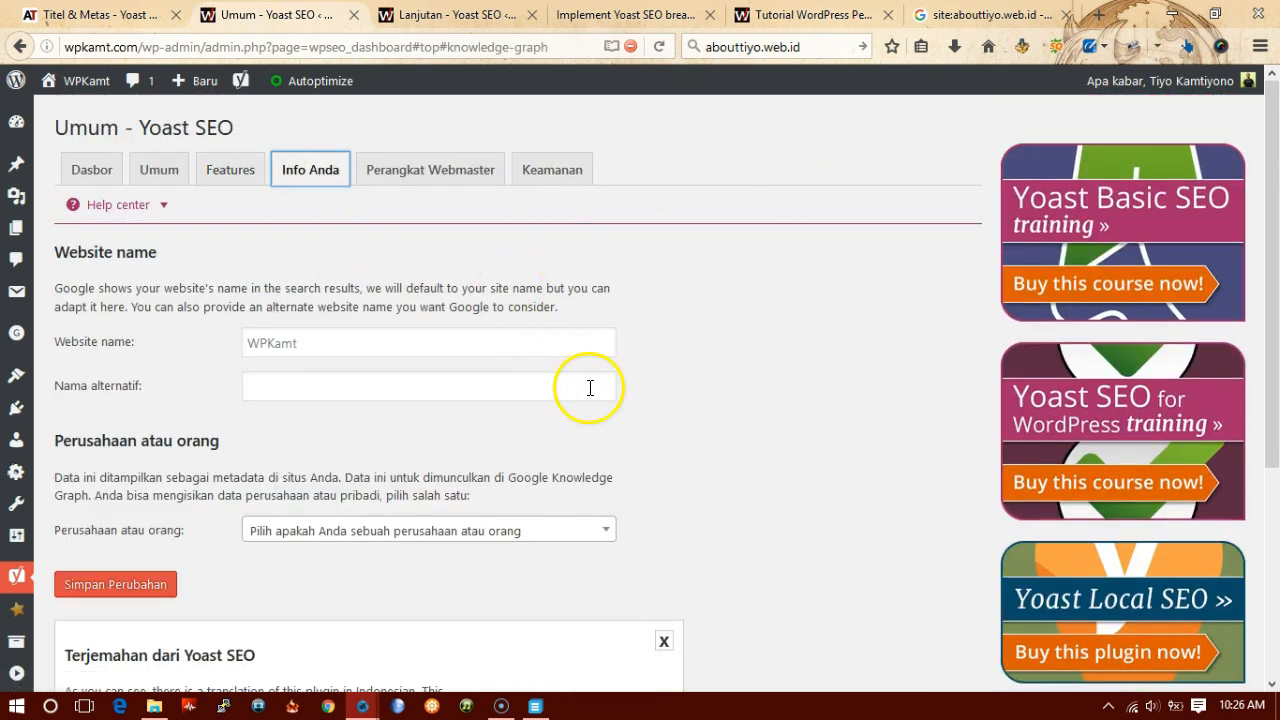
pyautogui.click(486, 343)
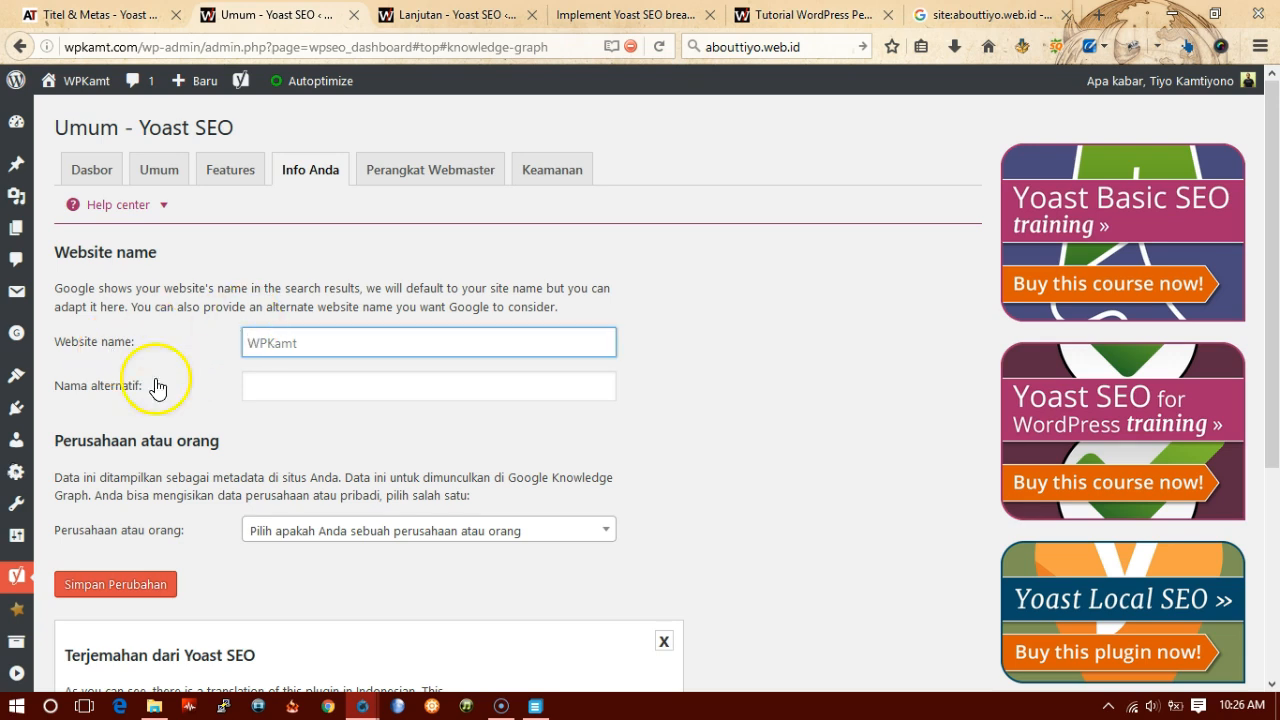
pyautogui.click(102, 398)
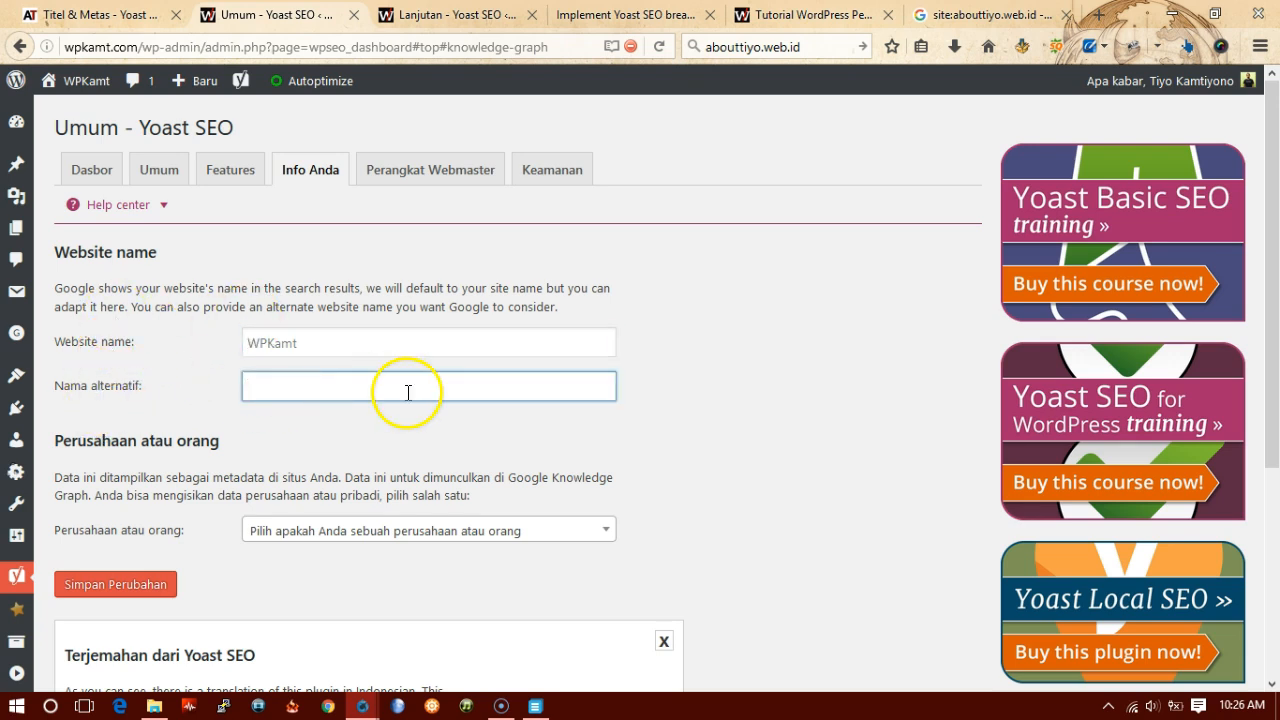
pyautogui.click(533, 541)
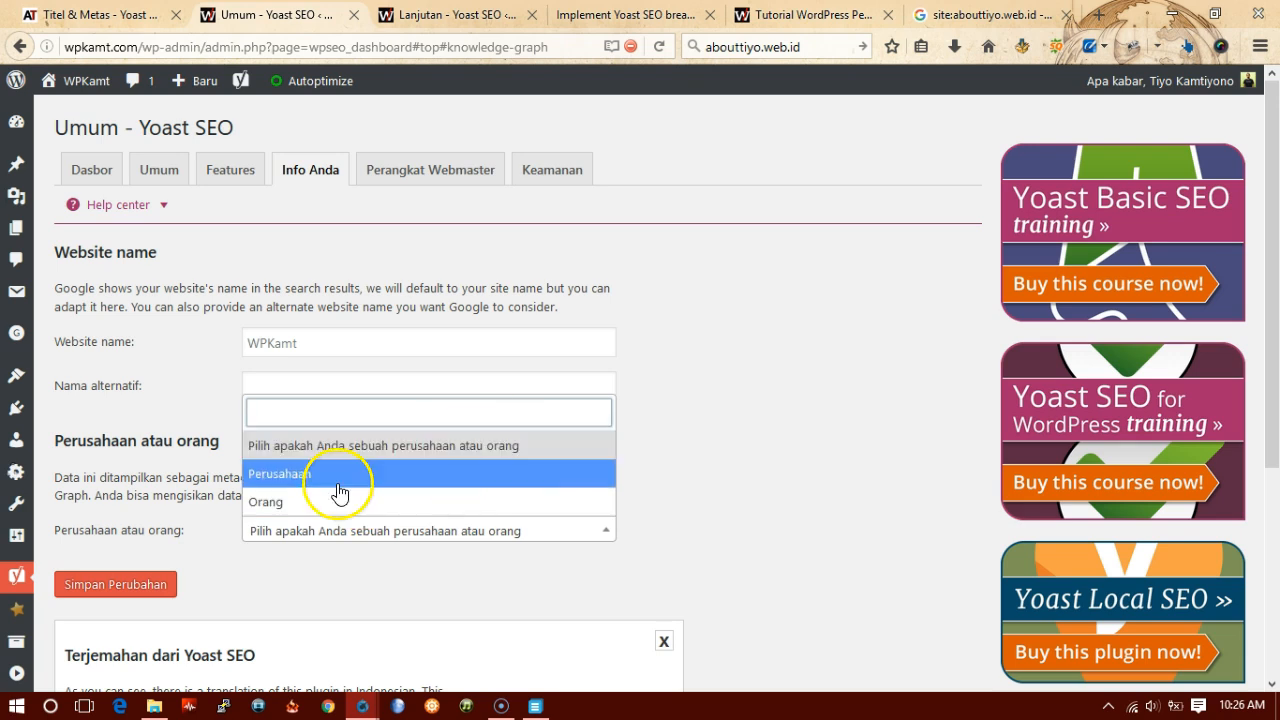
pyautogui.click(143, 449)
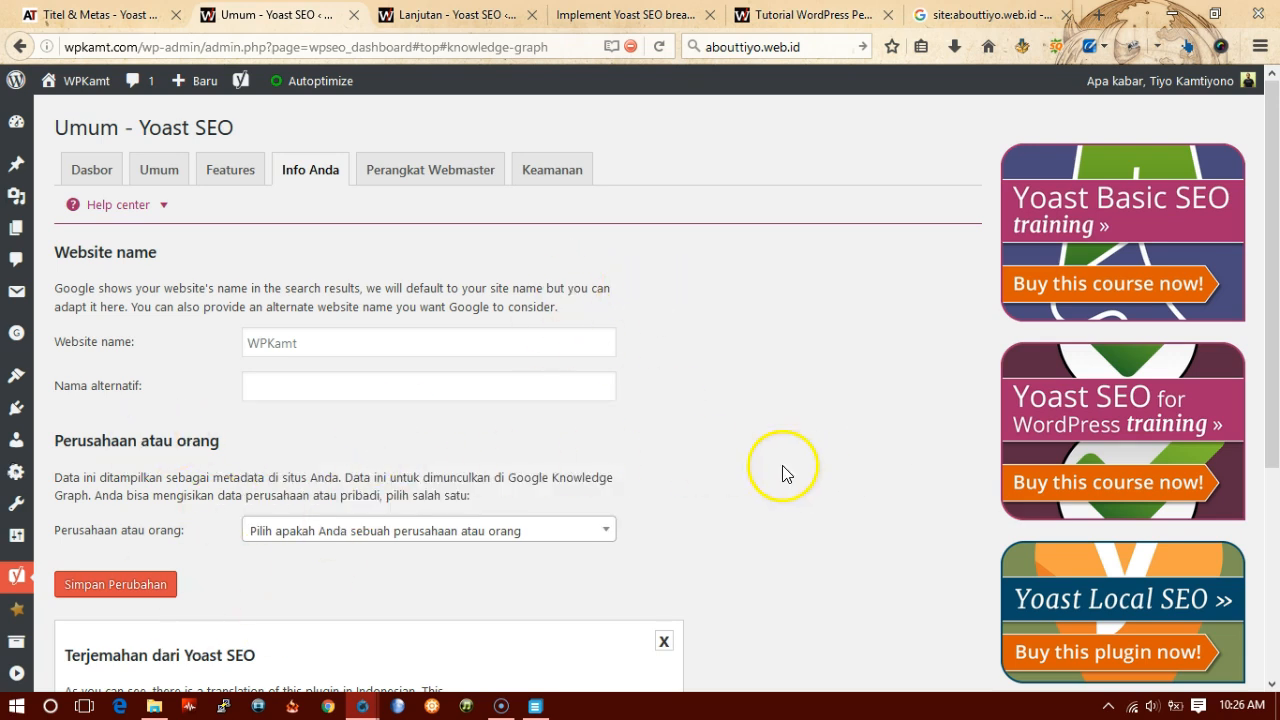
# Examine the Perangkat Webmaster verification fields for Bing Webmaster Tools, Google Search Console and Yandex Webmaster Tools.
pyautogui.click(437, 157)
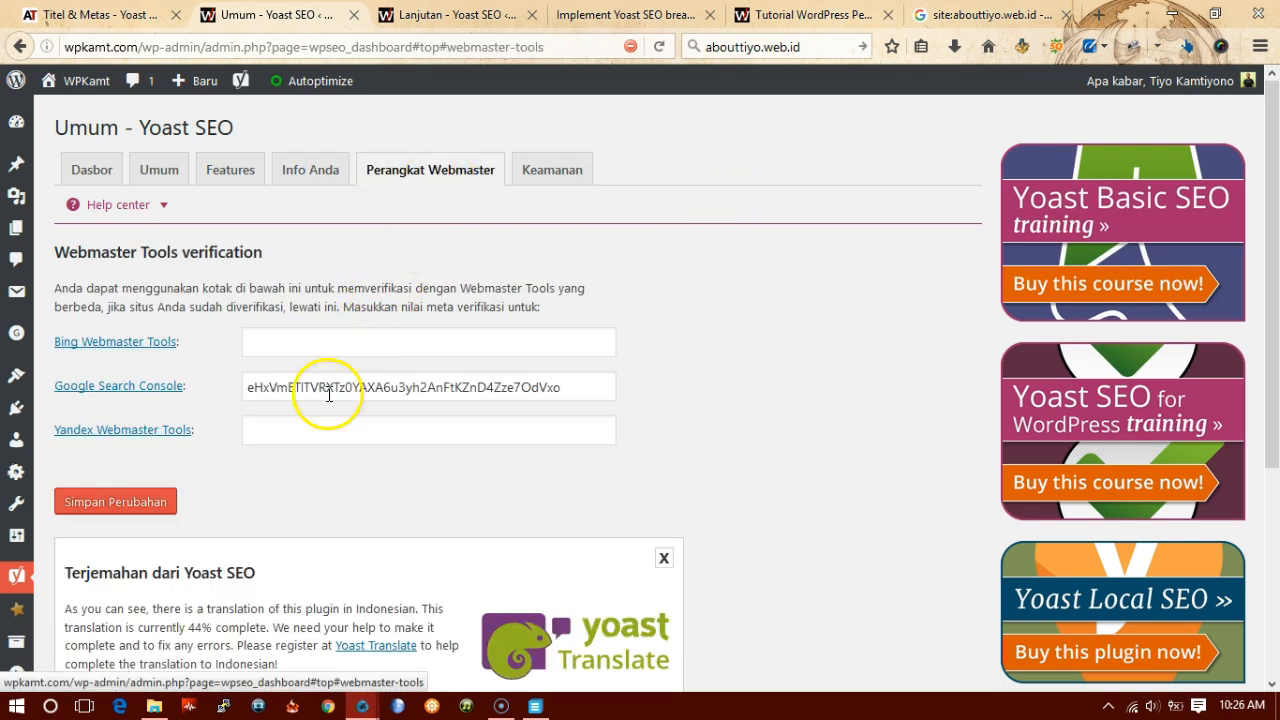
pyautogui.click(584, 386)
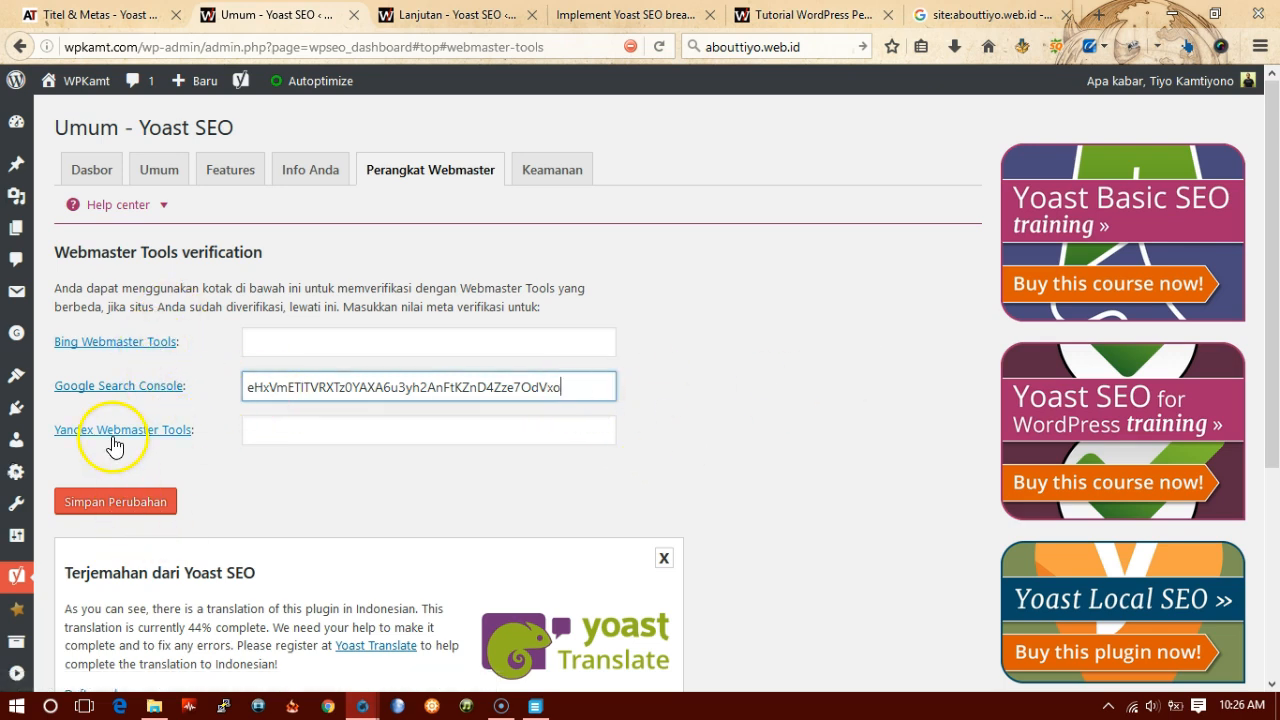
pyautogui.click(379, 333)
pyautogui.click(340, 427)
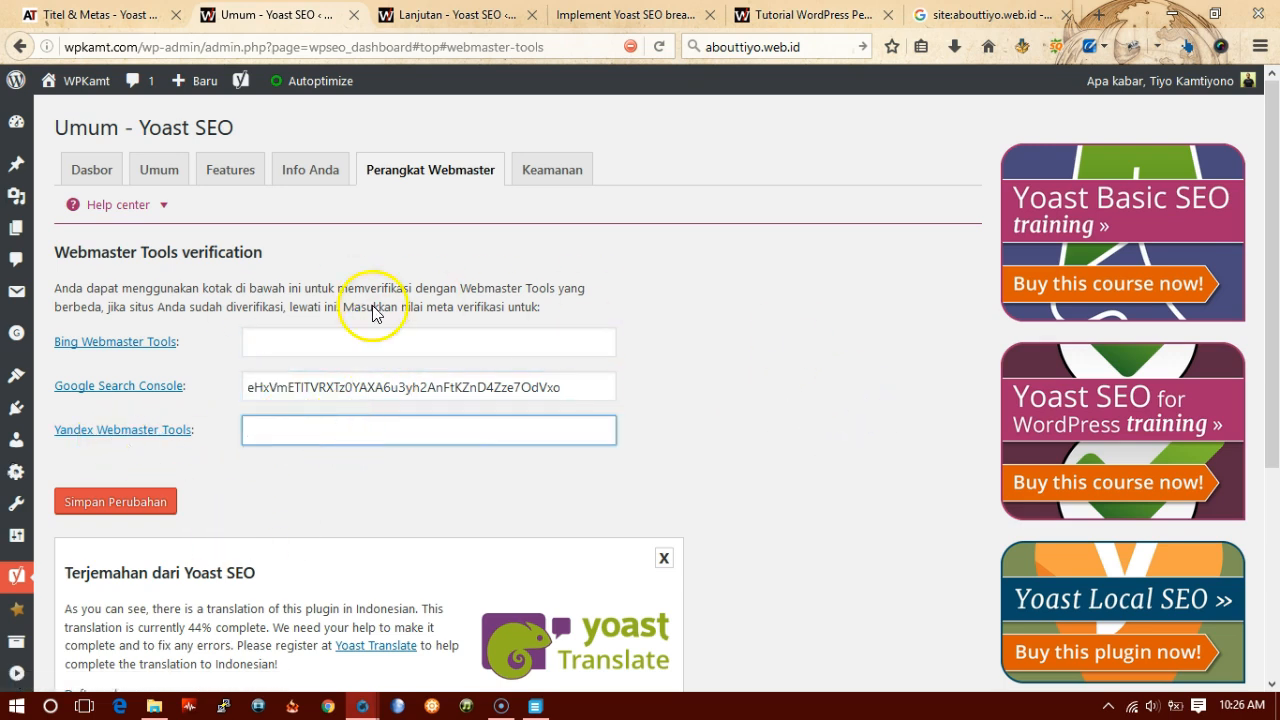
# Read the Keamanan setting for the advanced part of the Yoast SEO meta box, including its note on noindexing posts.
pyautogui.click(560, 170)
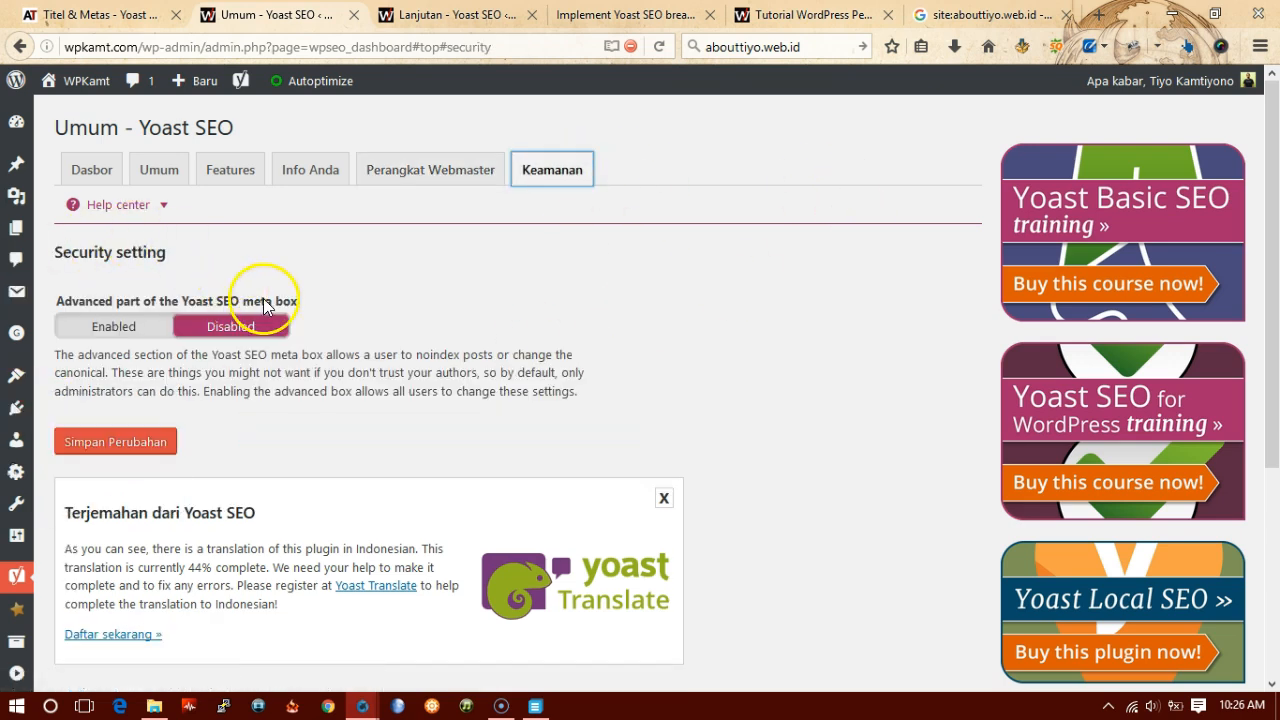
pyautogui.click(780, 292)
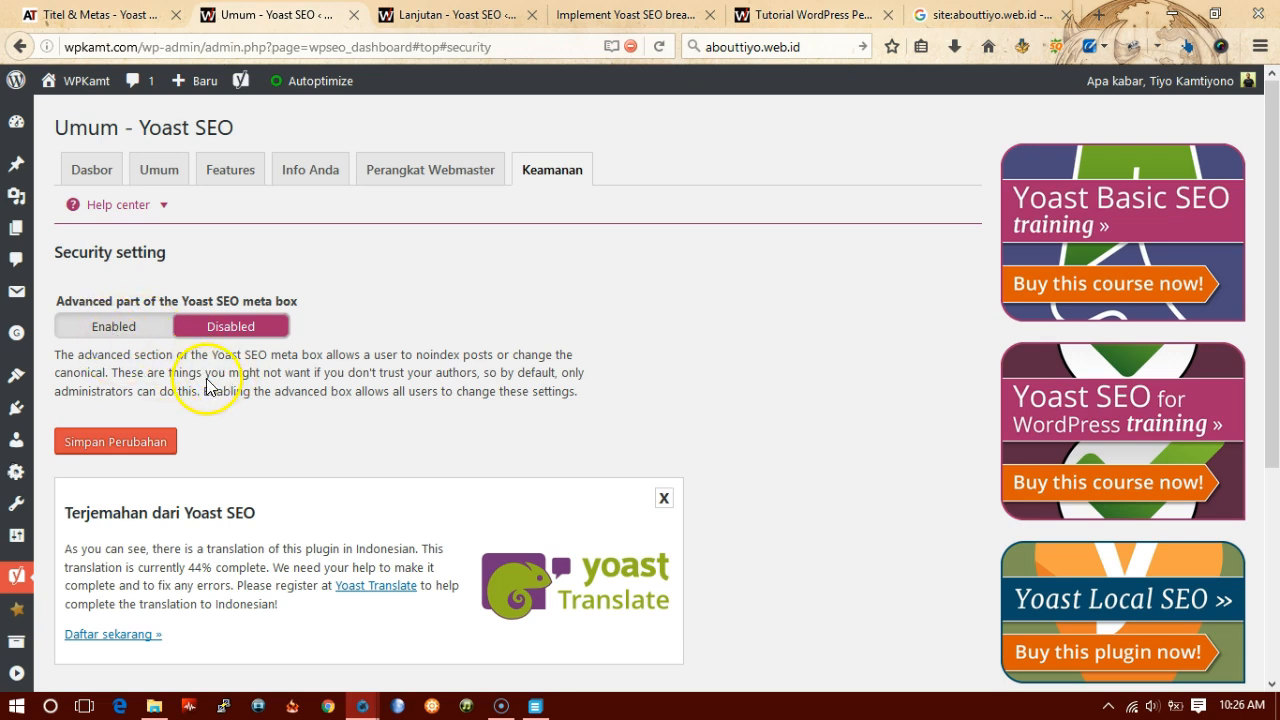
pyautogui.moveTo(208, 357); pyautogui.dragTo(313, 362)
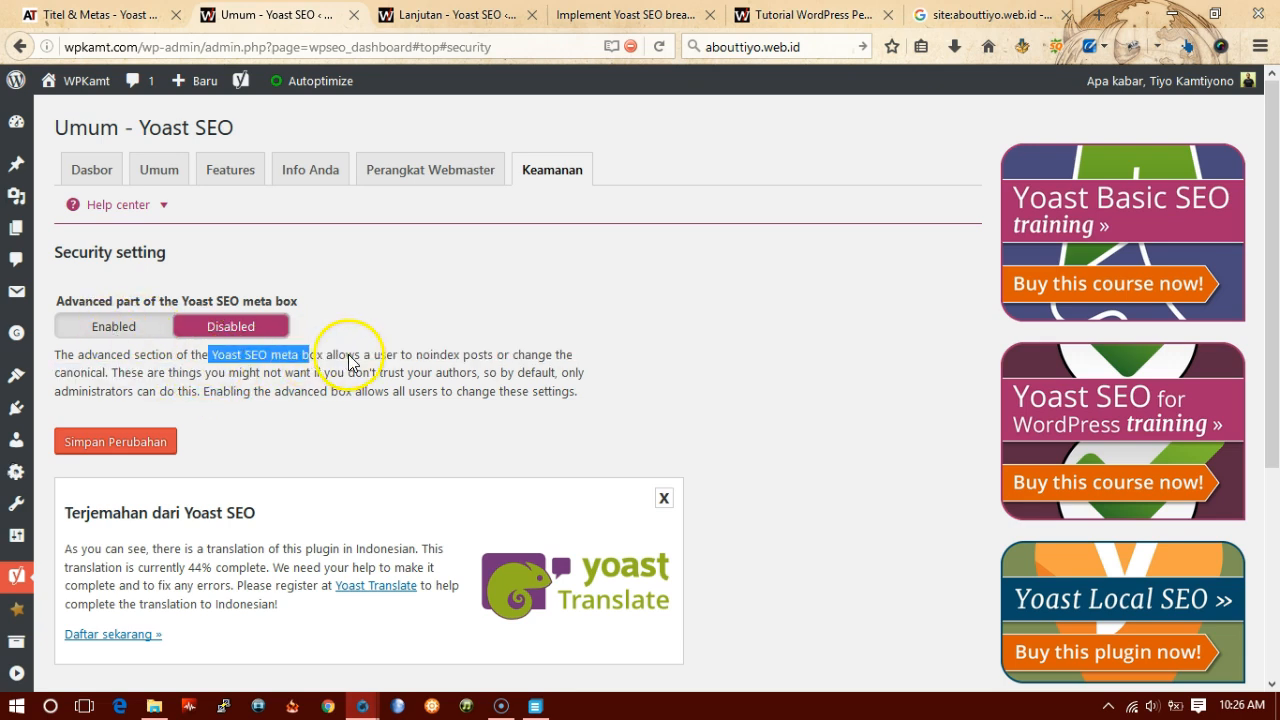
pyautogui.click(324, 376)
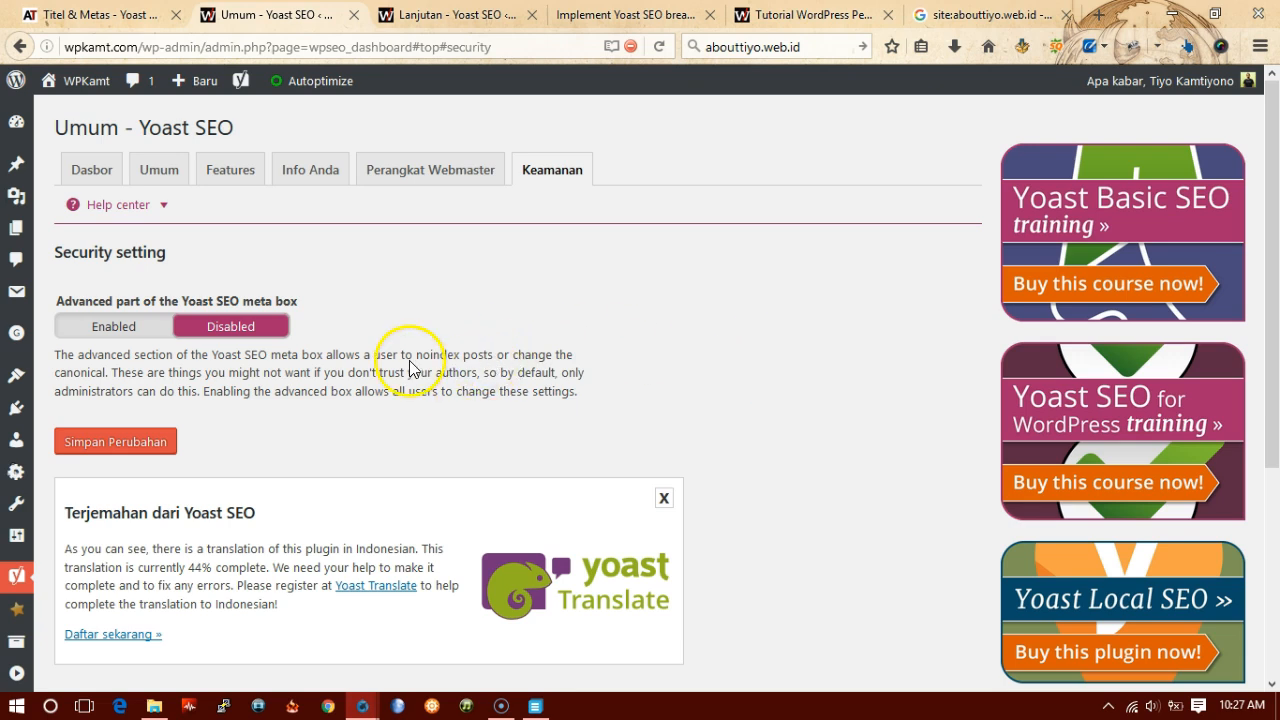
pyautogui.moveTo(413, 357); pyautogui.dragTo(485, 361)
pyautogui.doubleClick(457, 381)
pyautogui.click(458, 364)
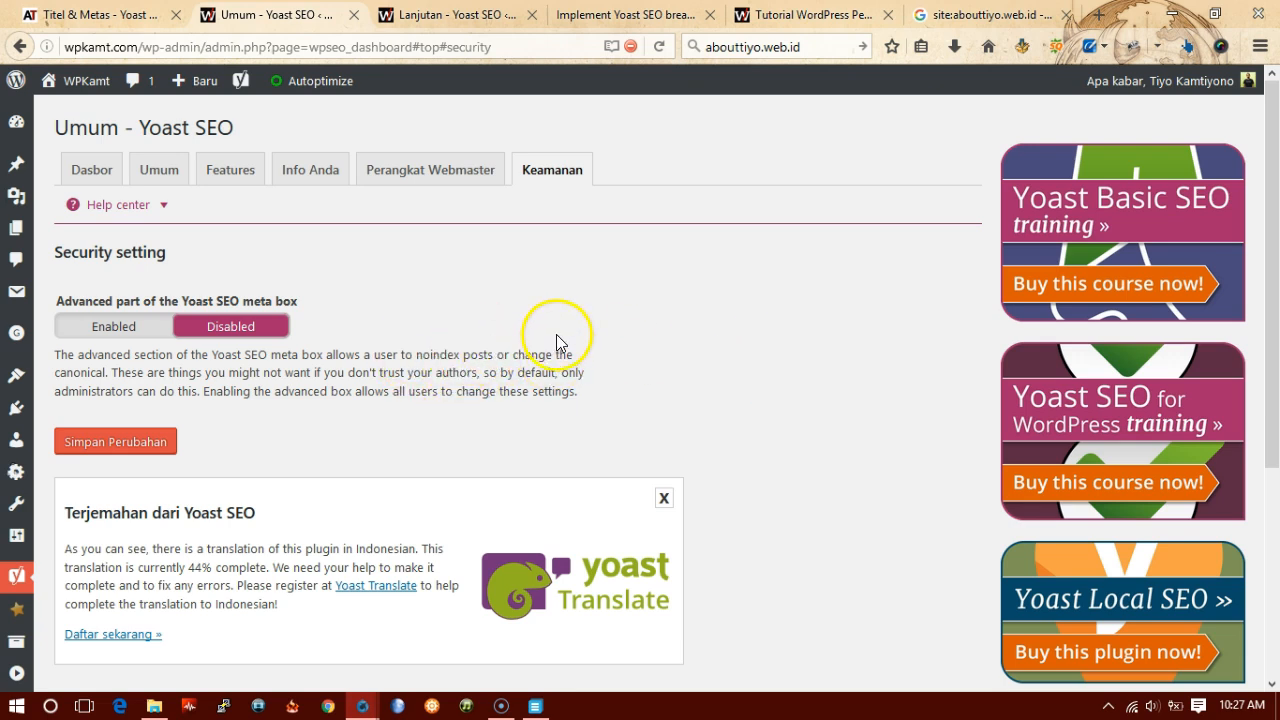
pyautogui.moveTo(418, 357); pyautogui.dragTo(496, 364)
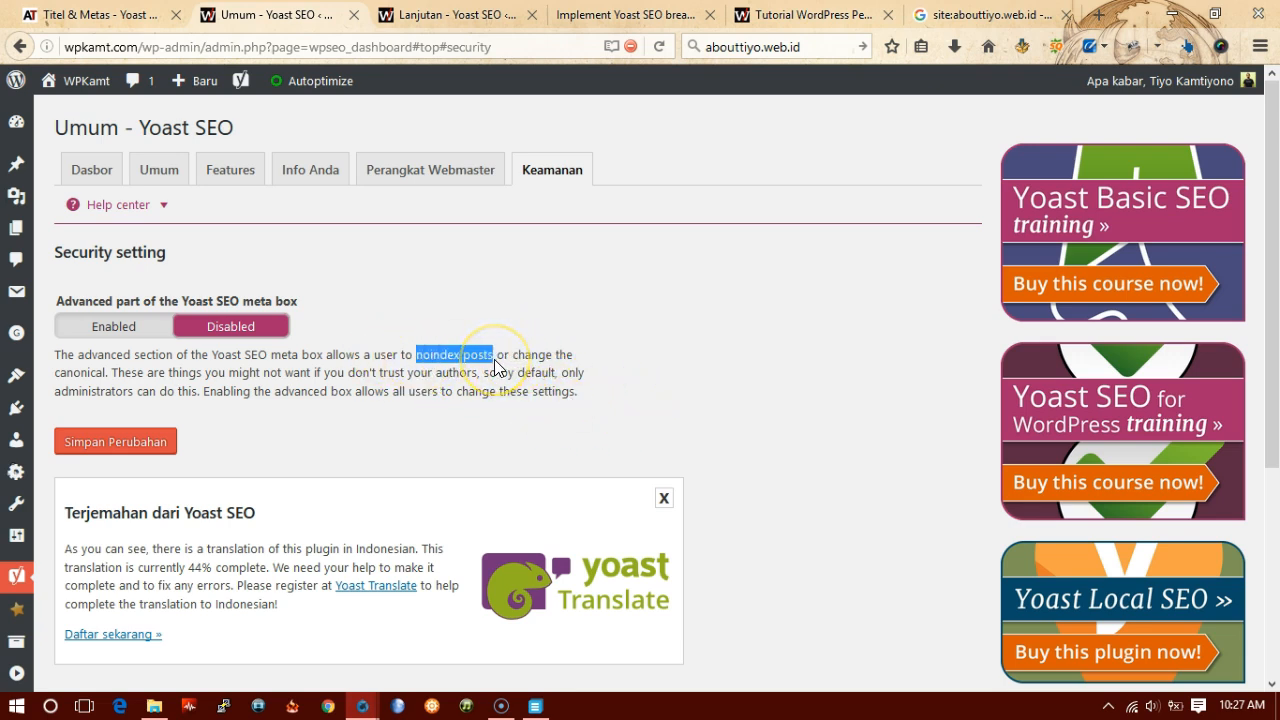
pyautogui.click(224, 393)
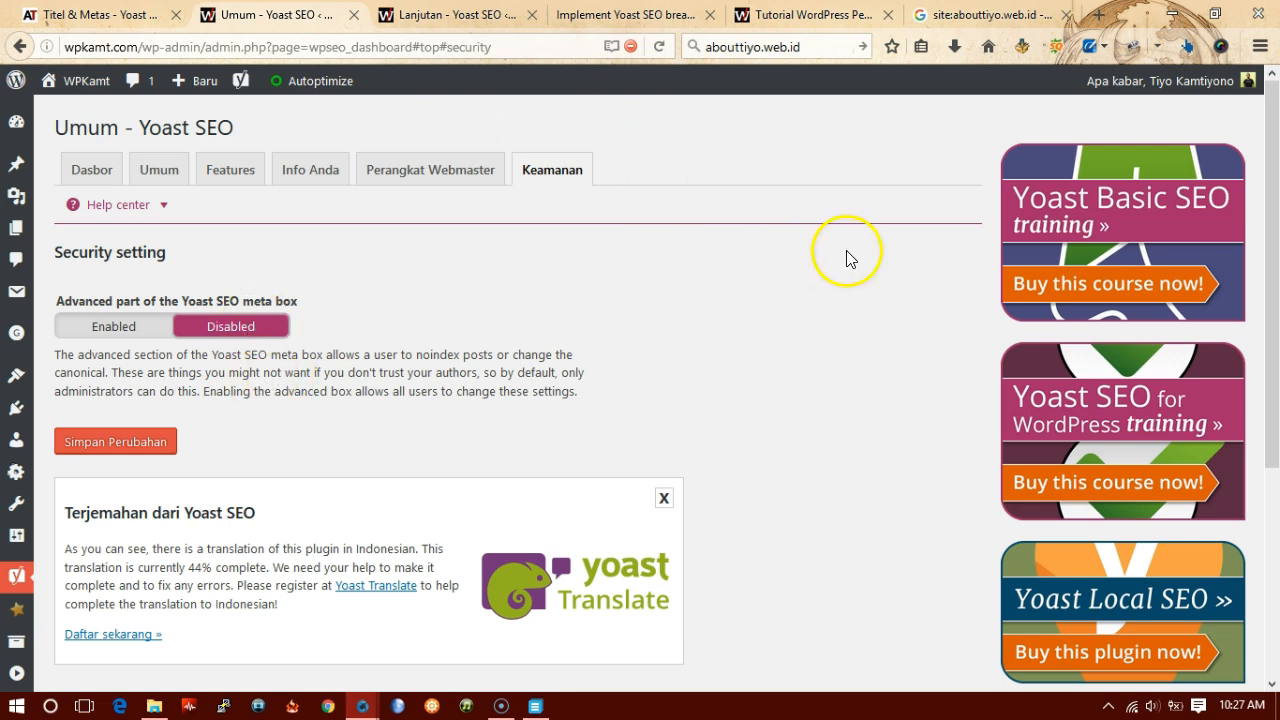
# Open the Titel & Metas settings and review the title rewrite, title separator, readability and keyword analysis options.
pyautogui.moveTo(31, 578)
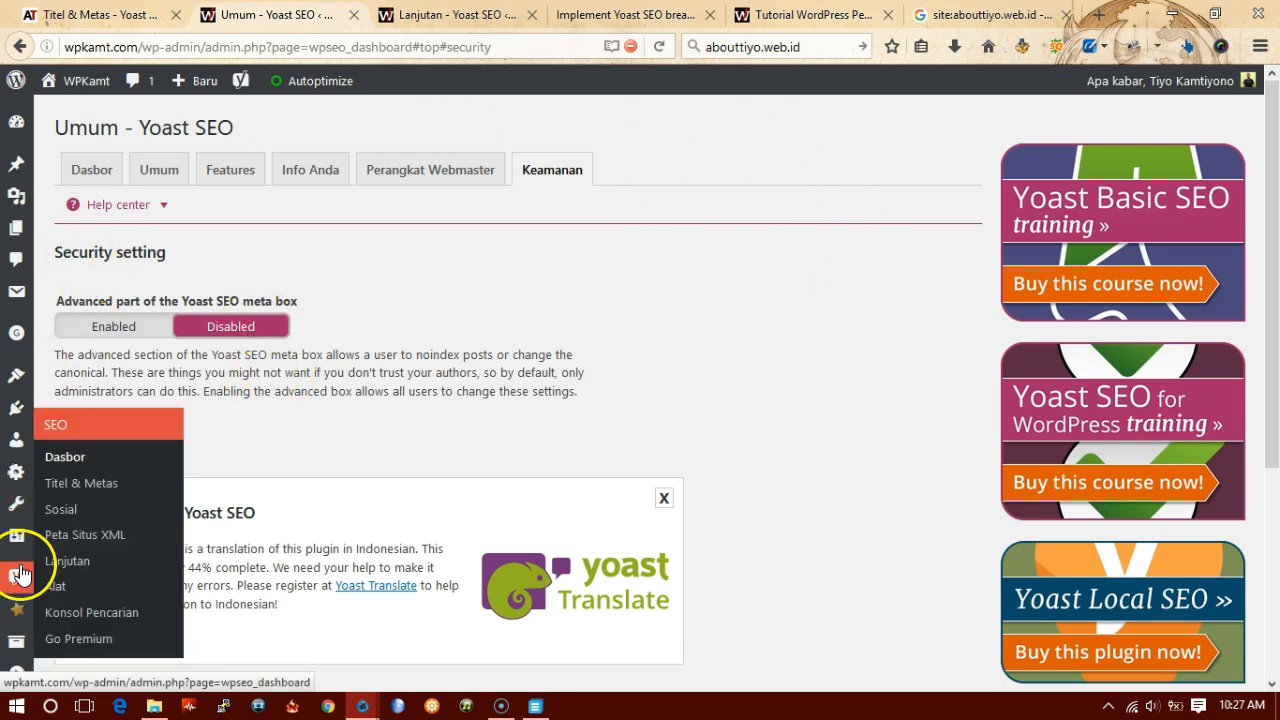
pyautogui.click(107, 497)
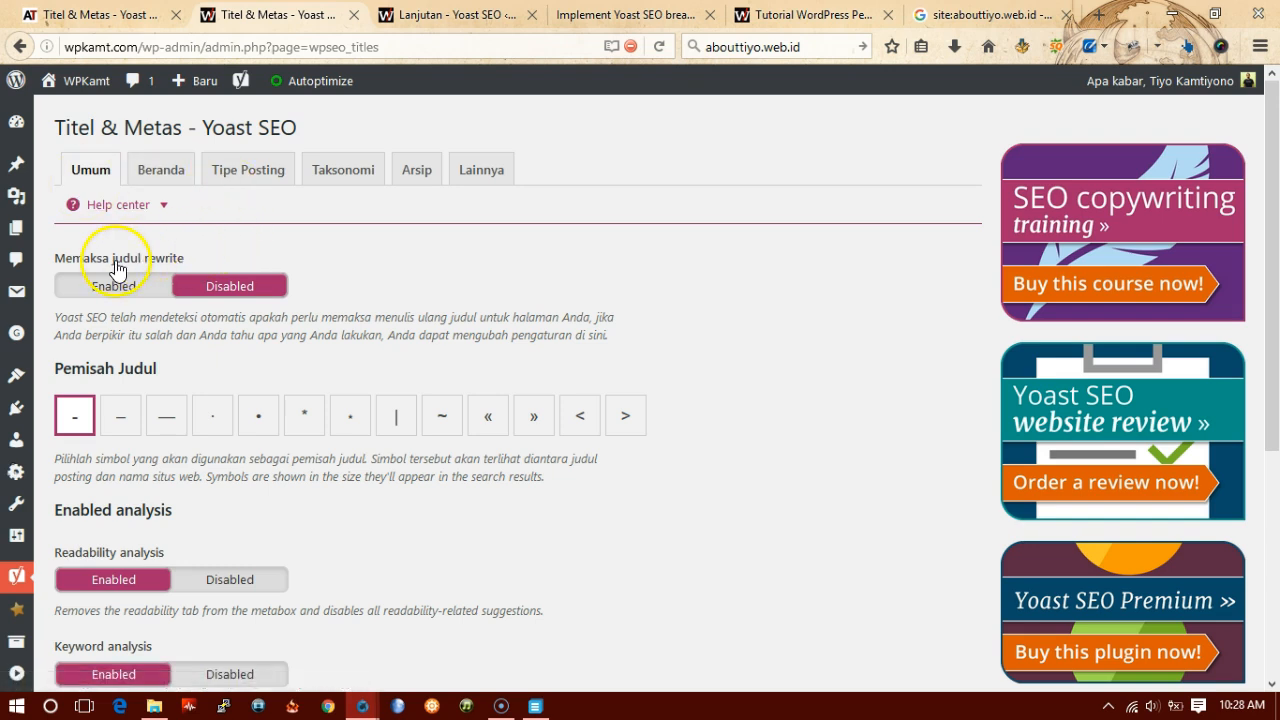
pyautogui.scroll(-1, 588, 288)
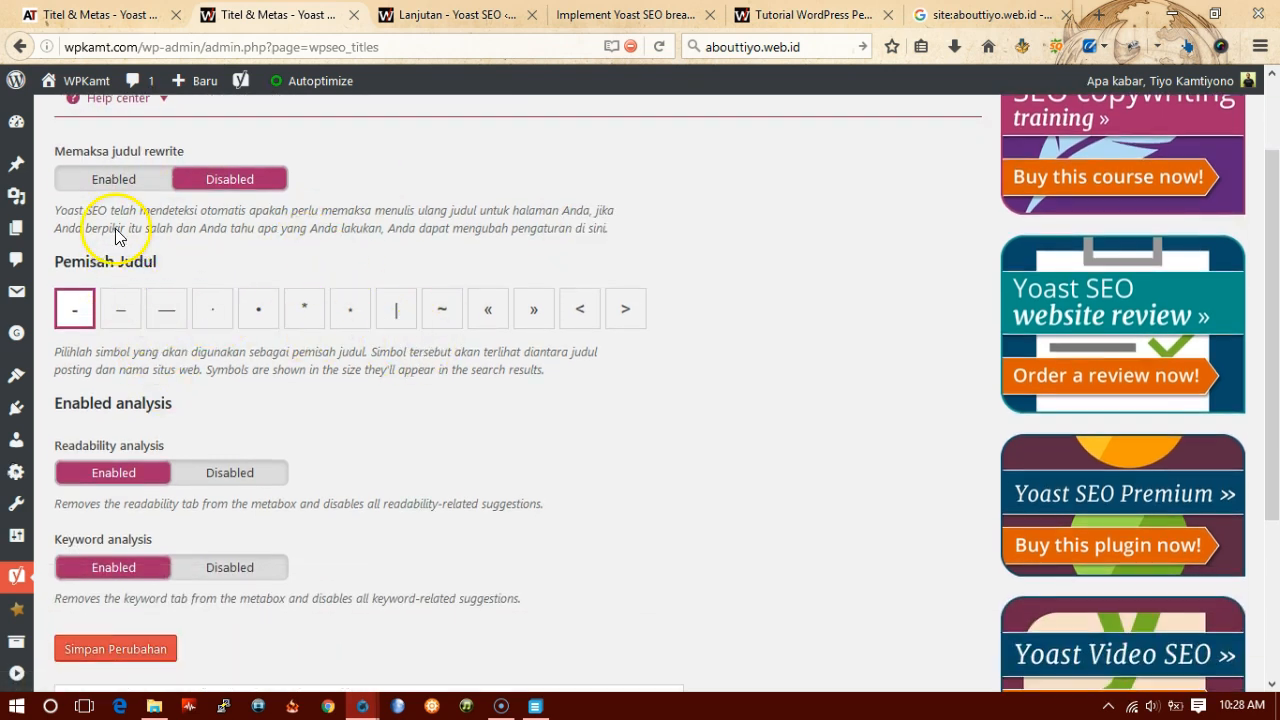
pyautogui.scroll(2, 115, 228)
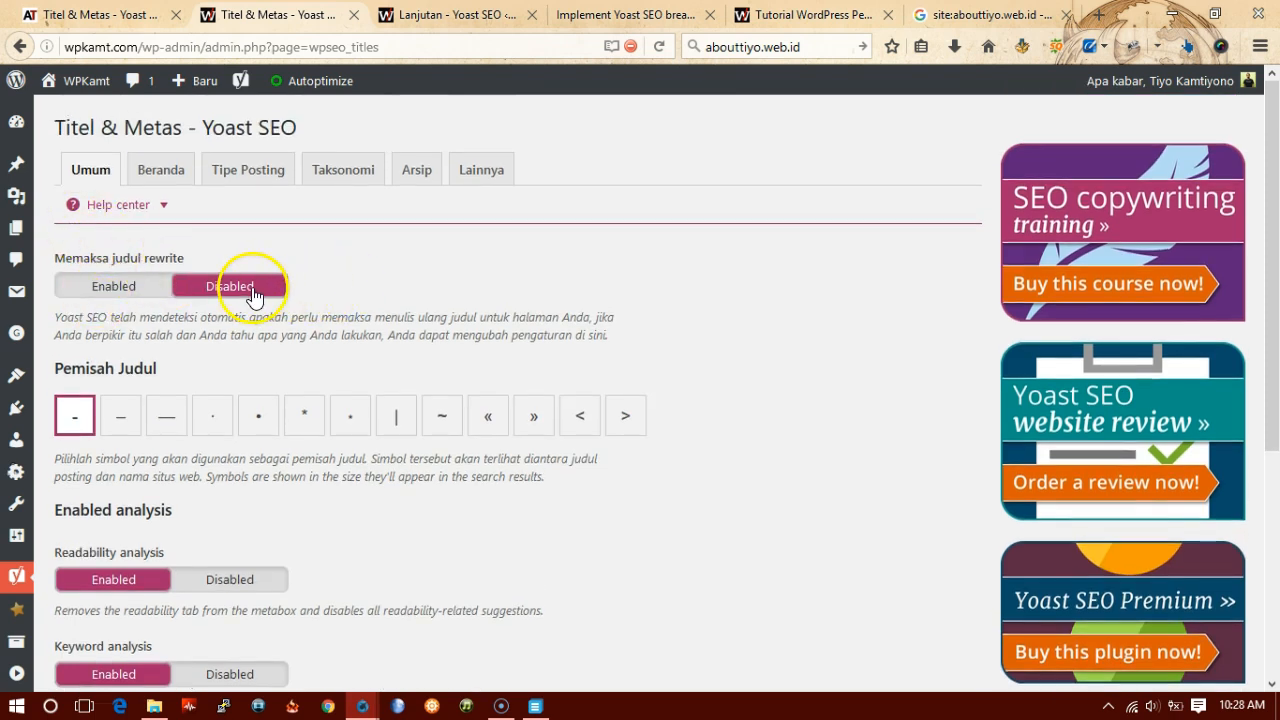
pyautogui.scroll(-2, 251, 285)
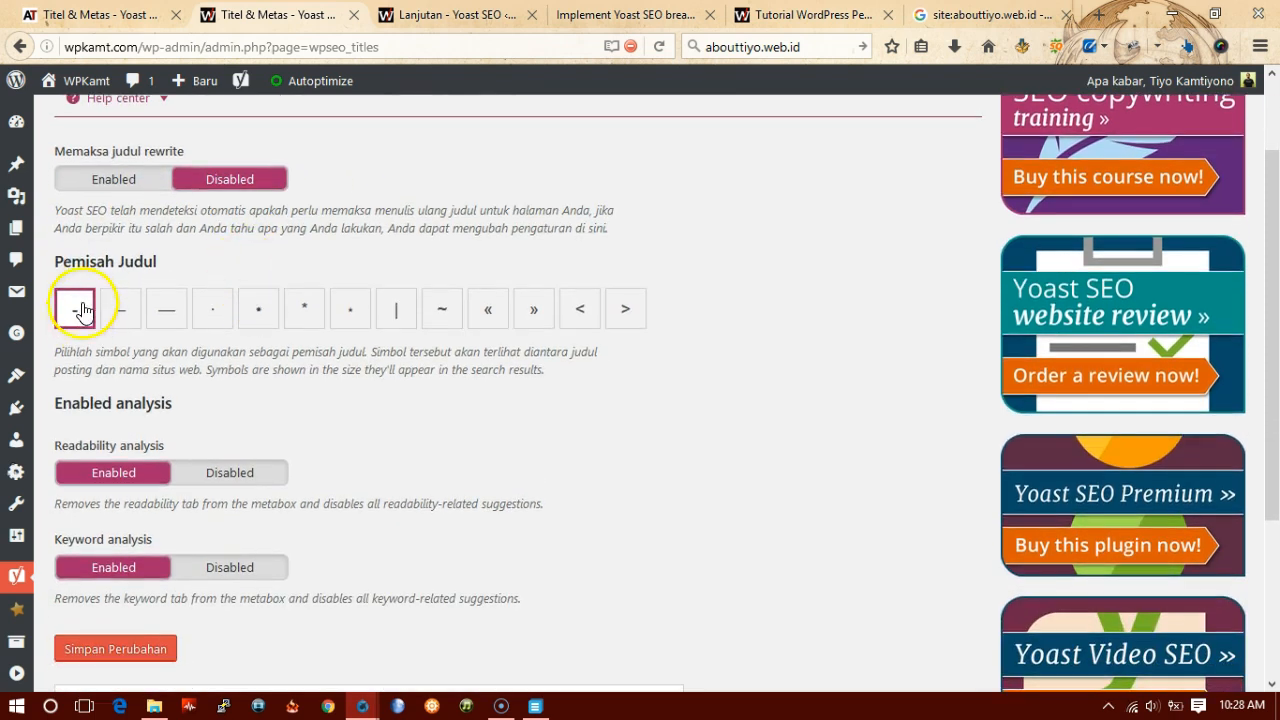
# Review the Pemisah Judul separators and the Enabled analysis options, and look over the WPKamt homepage.
pyautogui.click(158, 312)
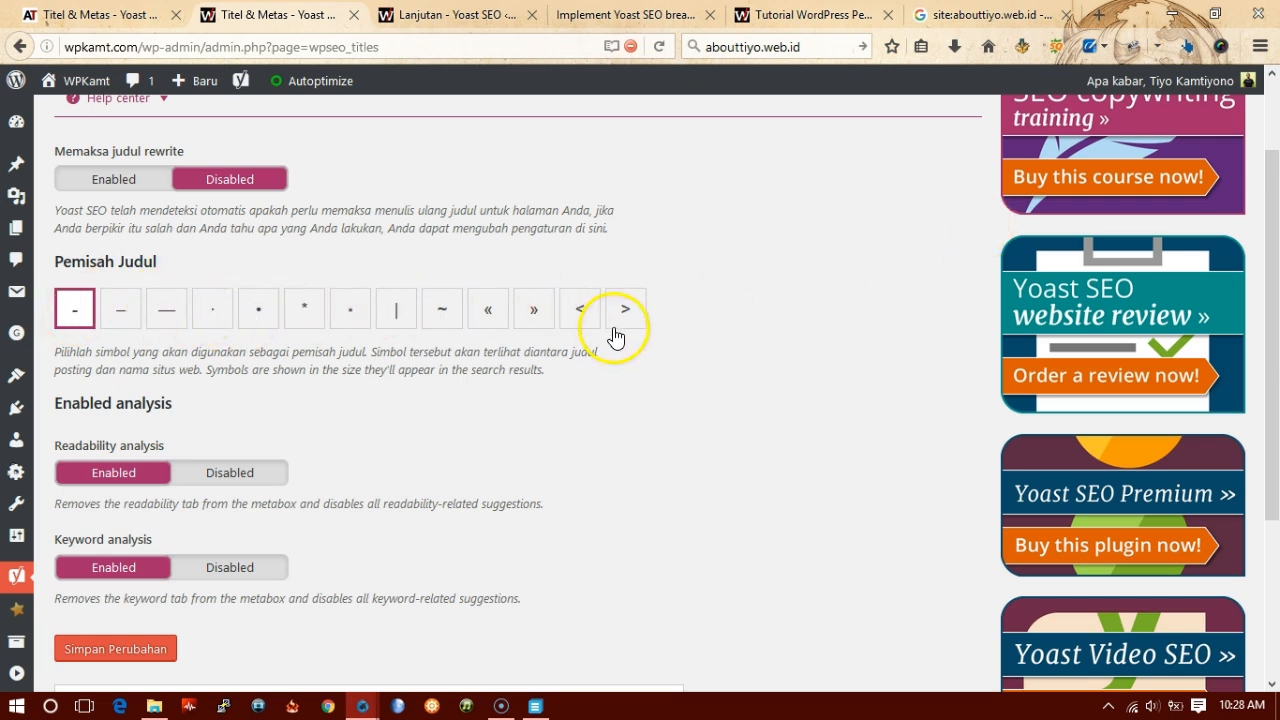
pyautogui.scroll(-2, 630, 340)
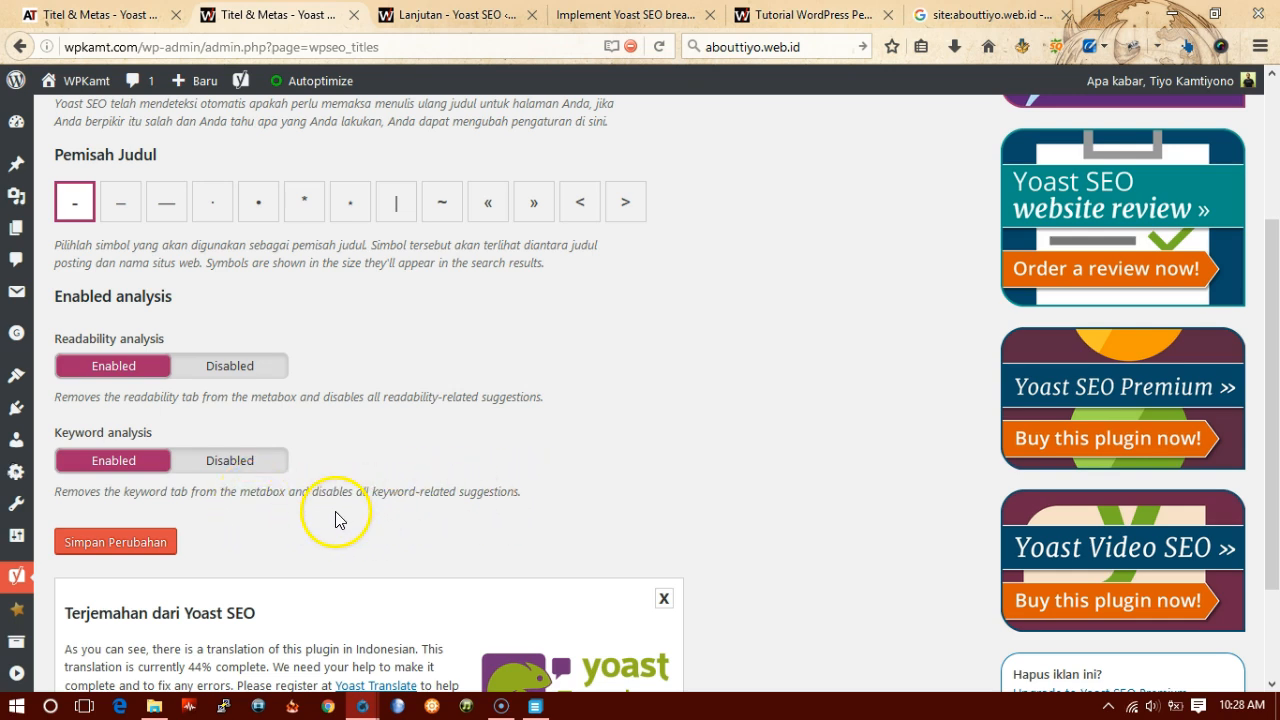
pyautogui.click(812, 14)
pyautogui.scroll(-10, 1029, 300)
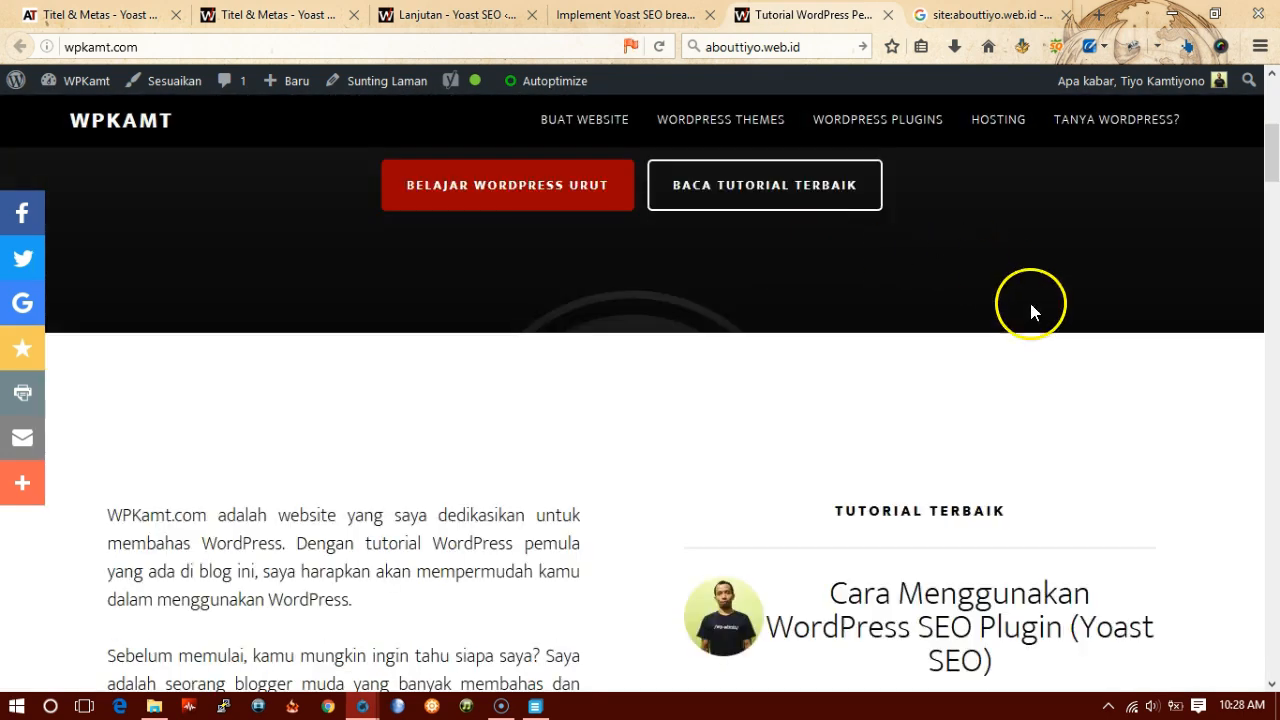
pyautogui.scroll(2, 963, 229)
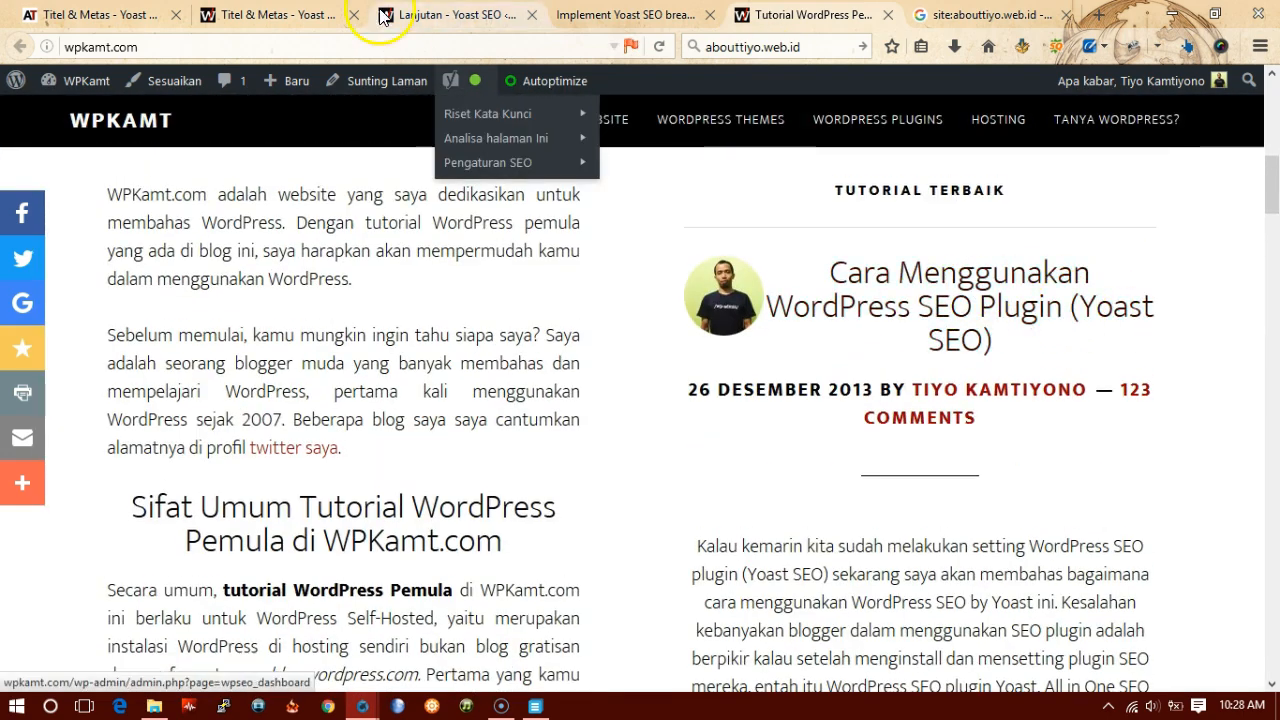
# Open the Beranda settings of WPKamt and compare them with the introductory text on the site's front page.
pyautogui.click(290, 15)
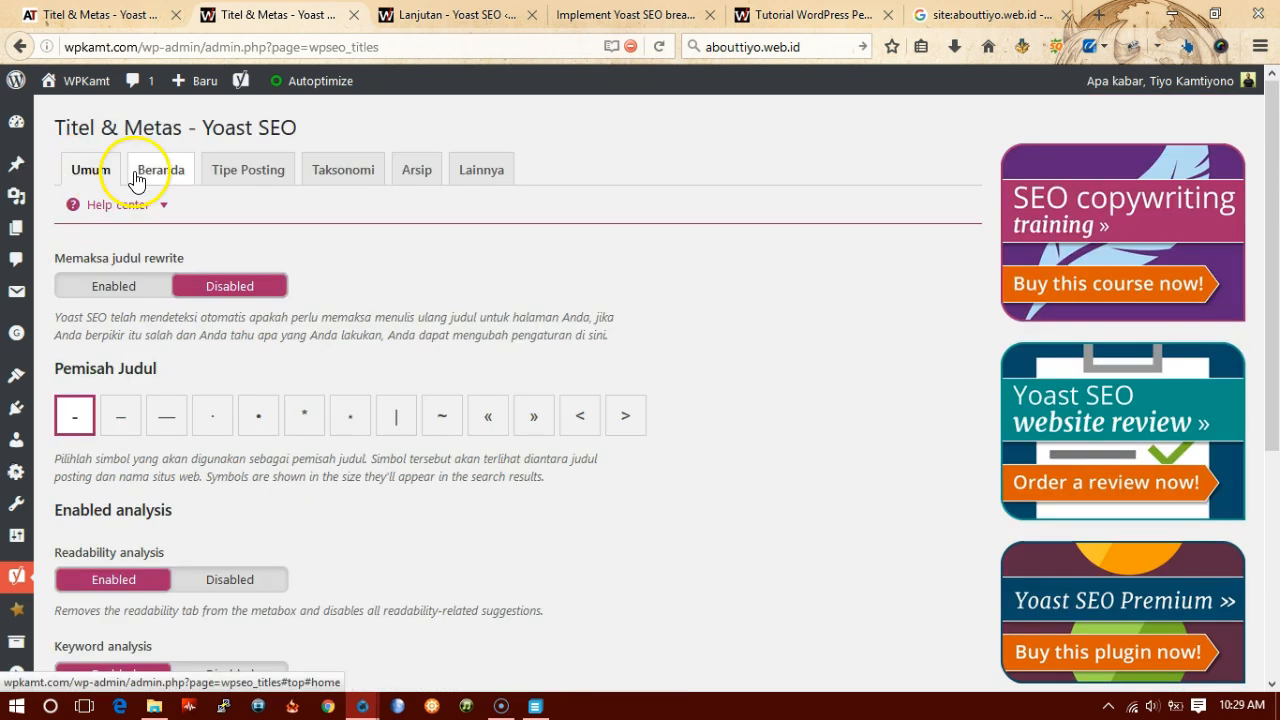
pyautogui.click(140, 178)
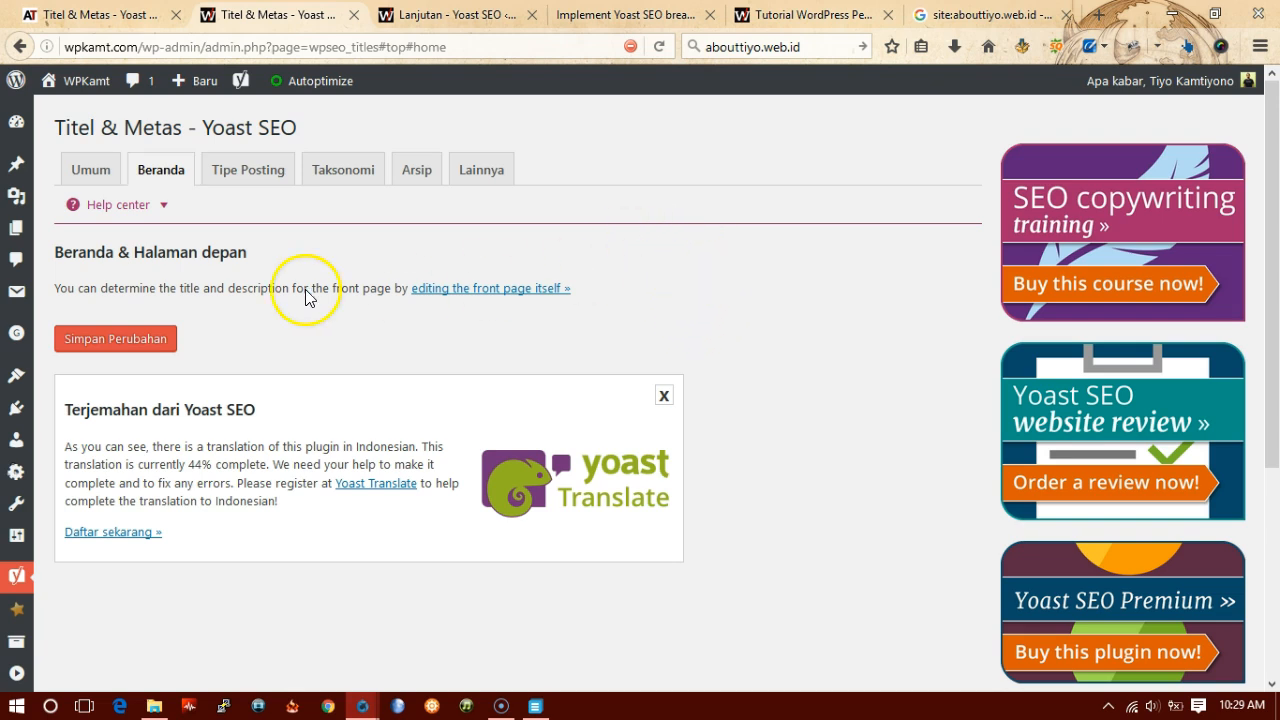
pyautogui.click(795, 16)
pyautogui.scroll(5, 269, 329)
pyautogui.scroll(-4, 129, 420)
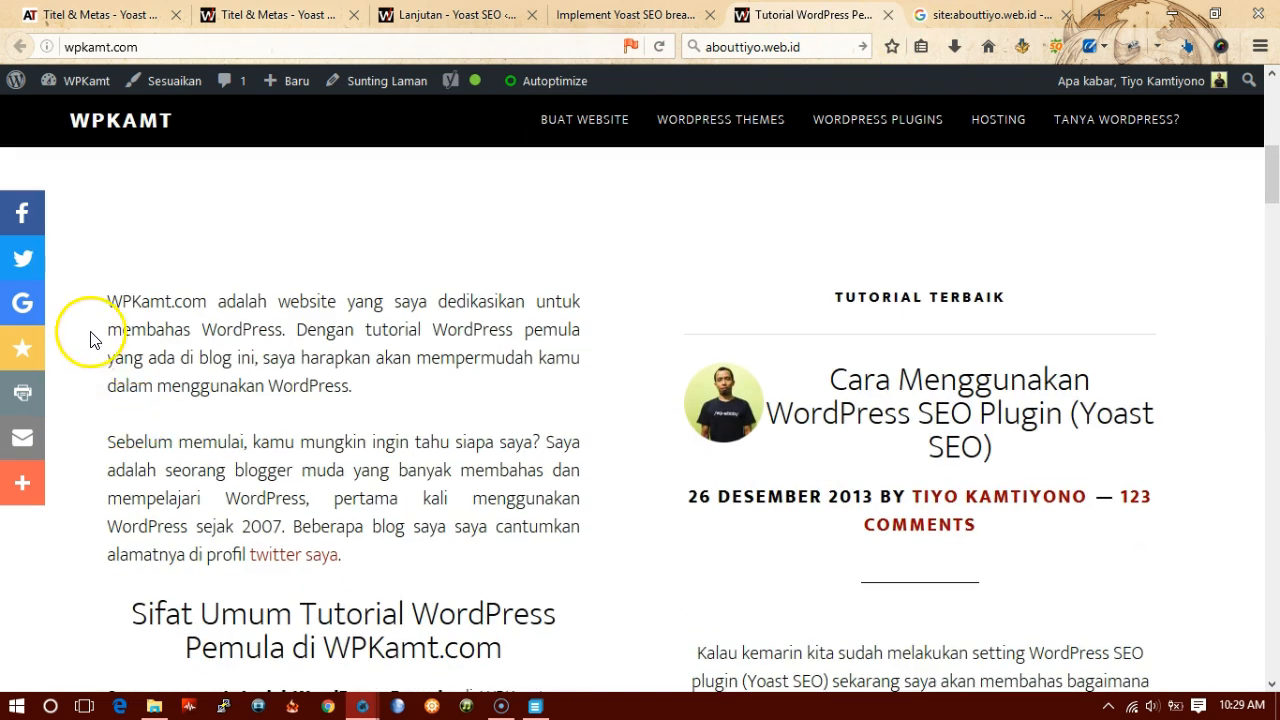
pyautogui.moveTo(122, 291); pyautogui.dragTo(569, 580)
pyautogui.click(531, 443)
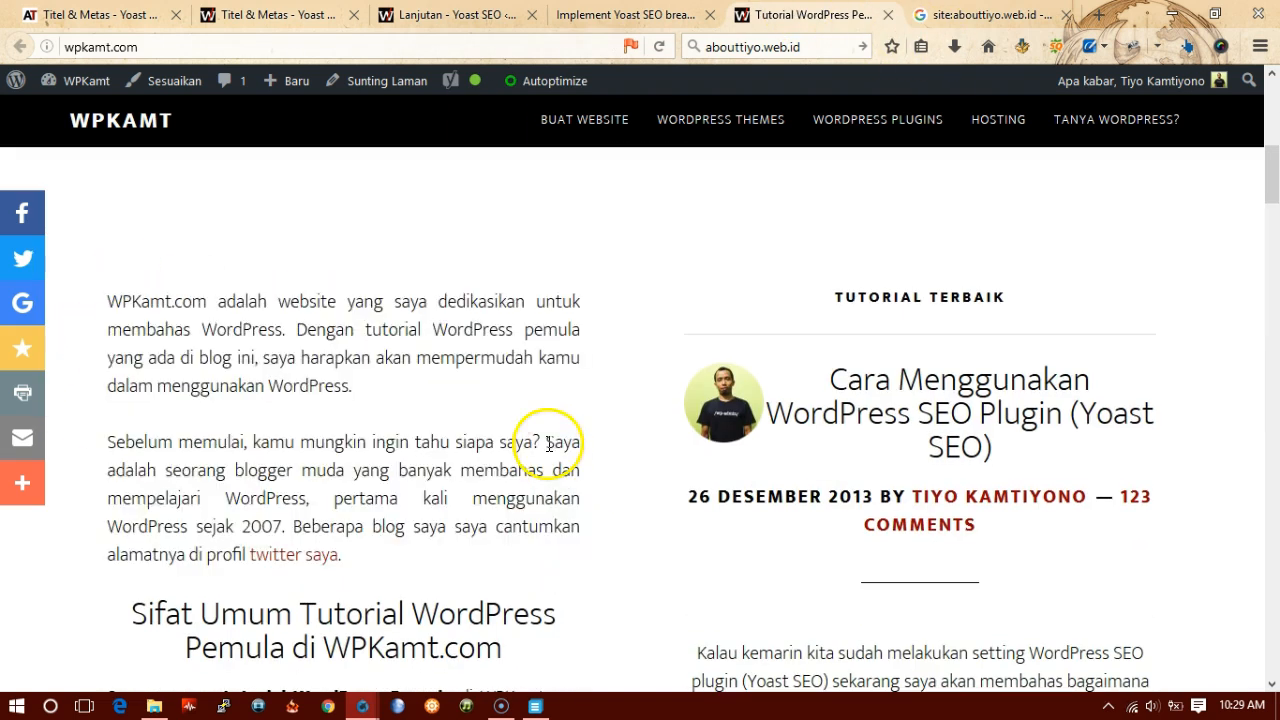
# Examine the title, meta description and meta keyword templates in the Beranda settings of the AboutTiyo.web.ID site.
pyautogui.click(337, 16)
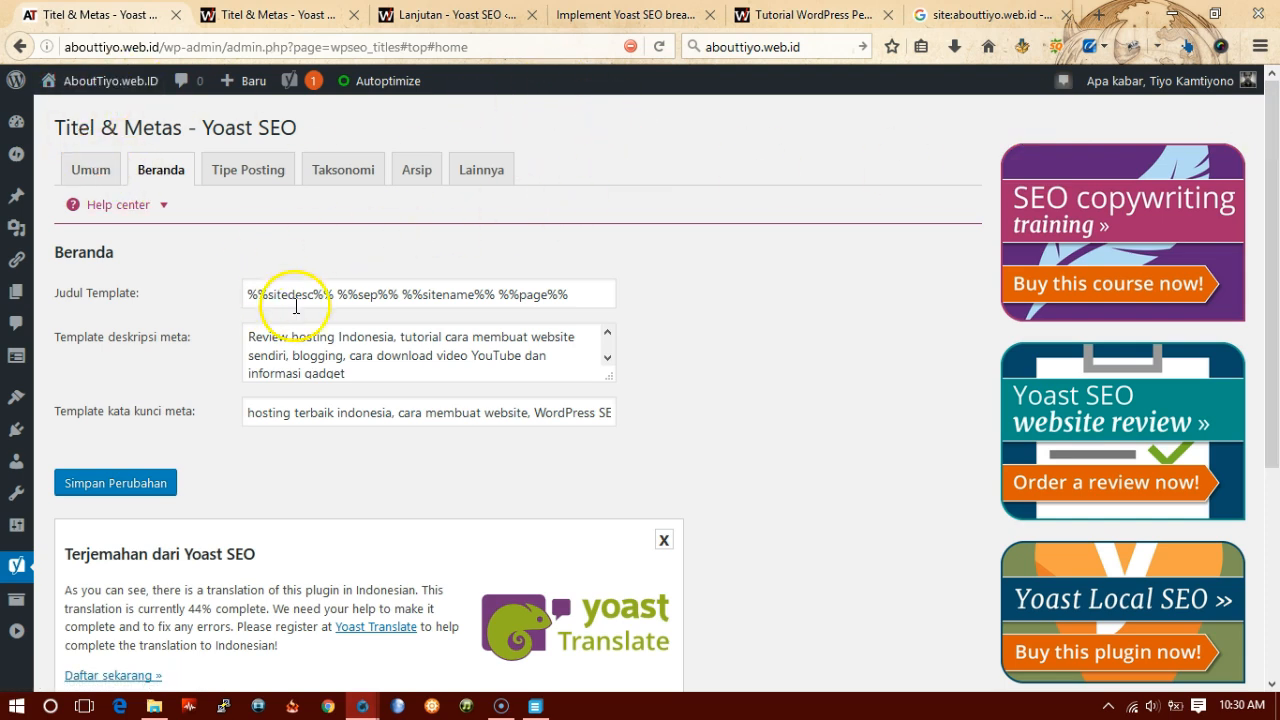
pyautogui.click(357, 292)
pyautogui.click(350, 338)
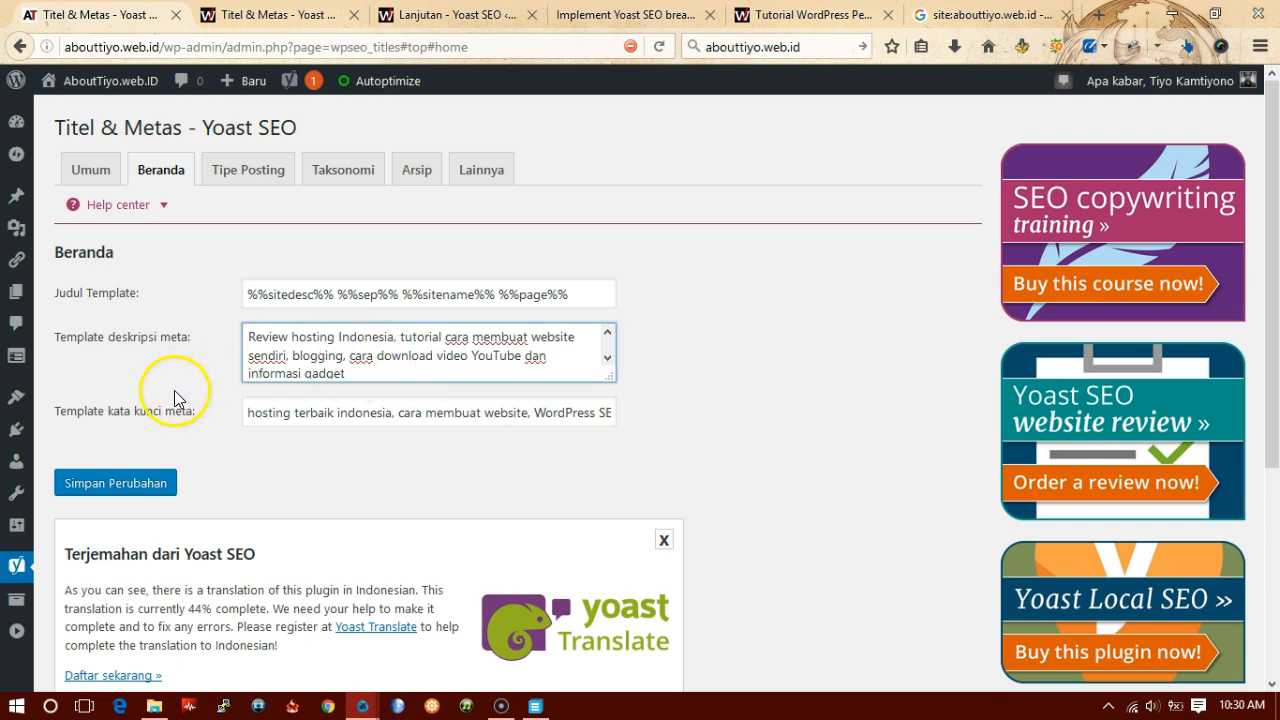
pyautogui.click(366, 389)
pyautogui.click(351, 418)
pyautogui.click(392, 316)
pyautogui.click(395, 377)
pyautogui.click(411, 315)
pyautogui.click(411, 378)
pyautogui.click(401, 436)
pyautogui.click(408, 420)
# Open WPKamt's Tipe Posting settings and examine the Pos title and meta description templates alongside a homepage post.
pyautogui.click(278, 15)
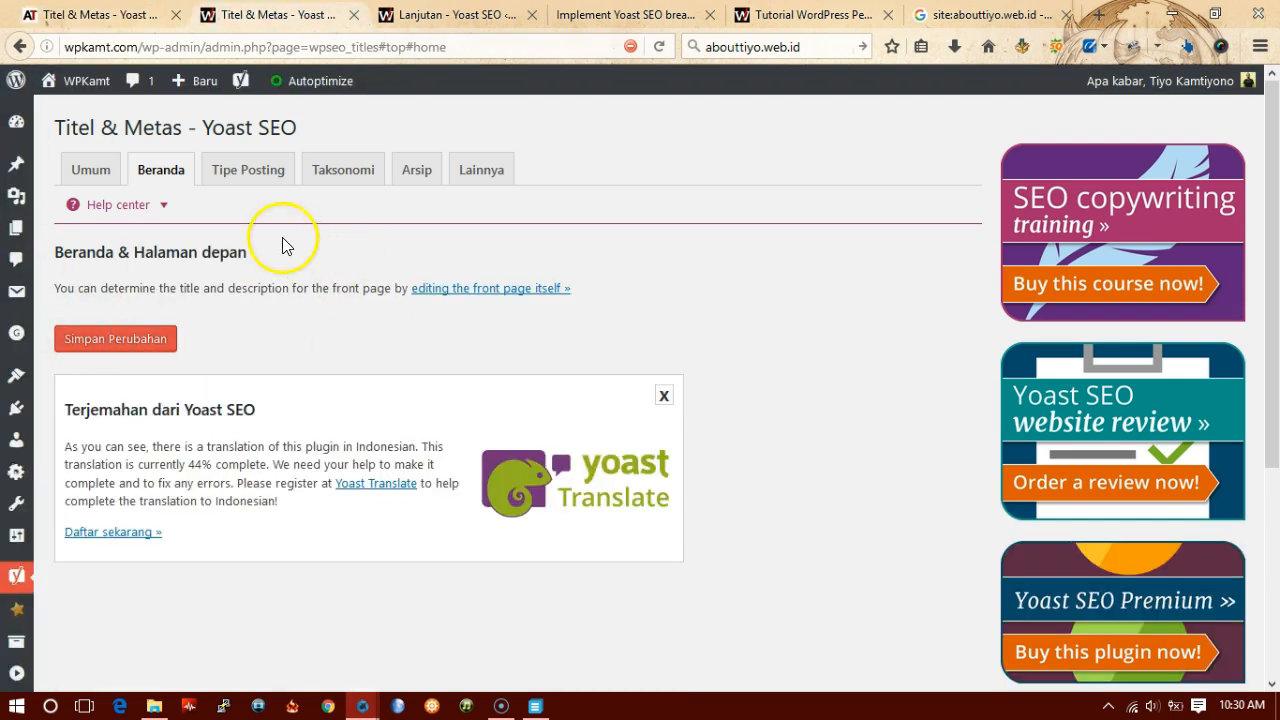
pyautogui.click(249, 172)
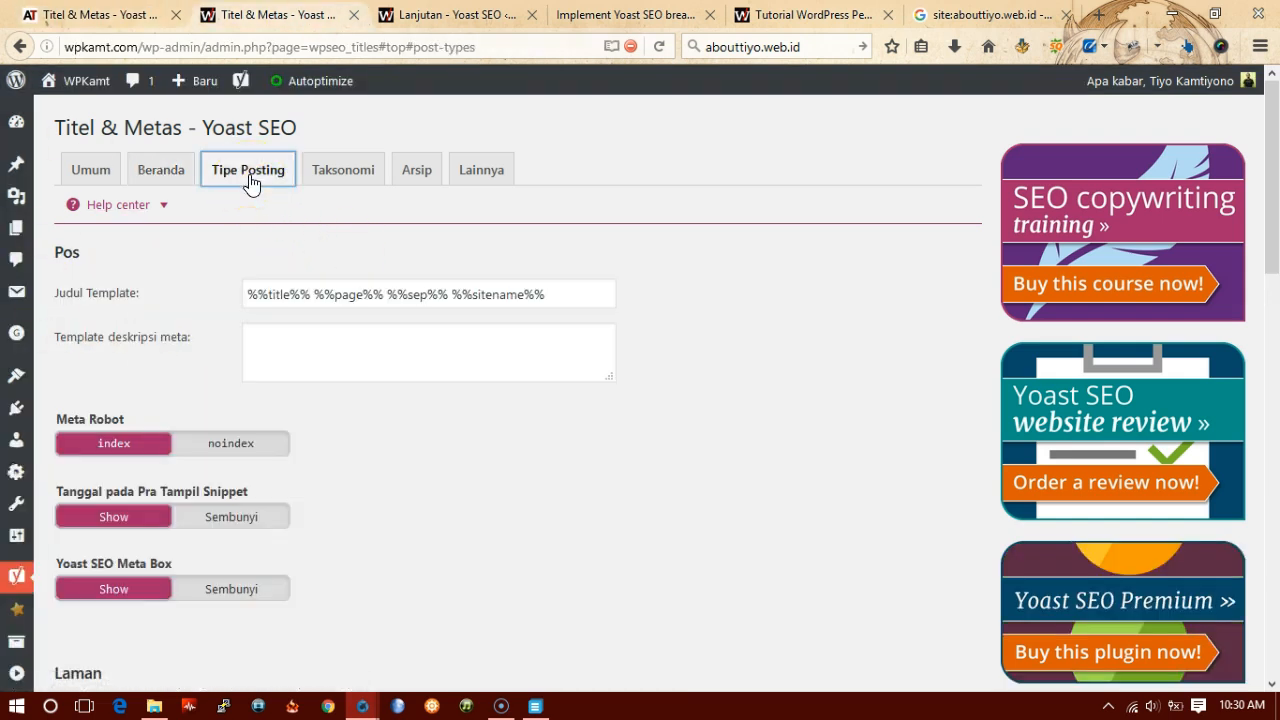
pyautogui.moveTo(214, 77)
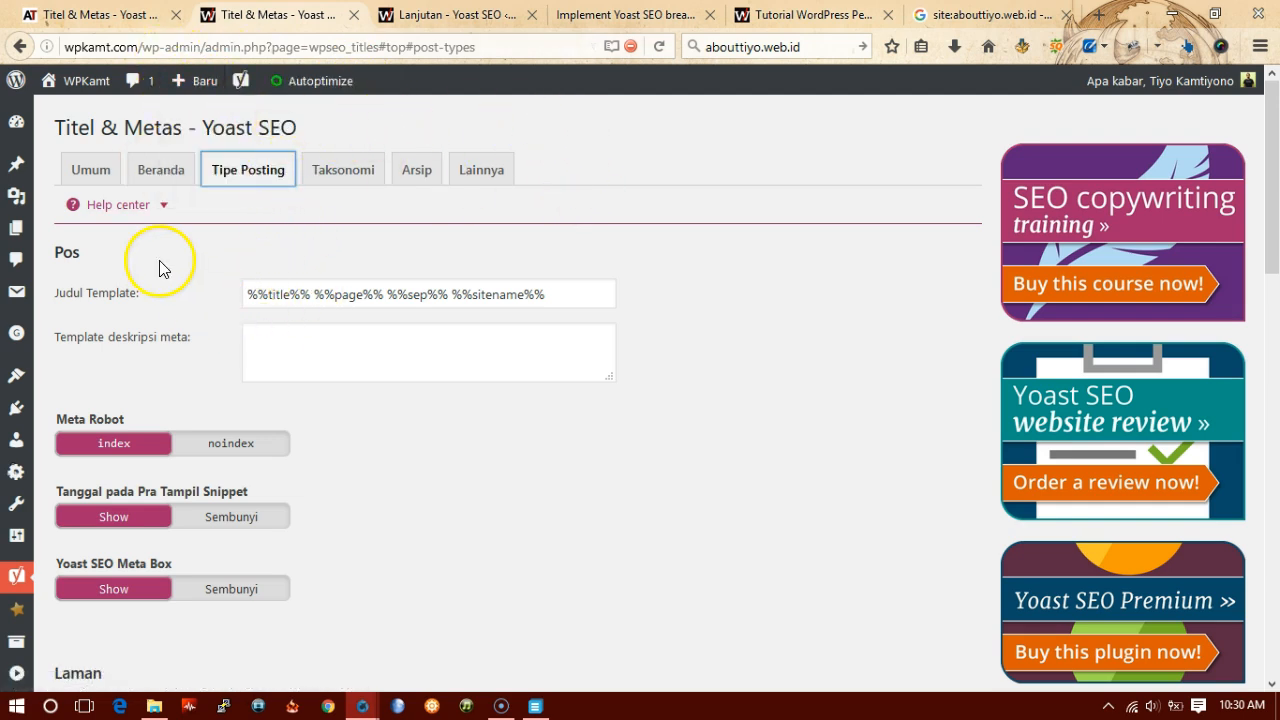
pyautogui.click(310, 350)
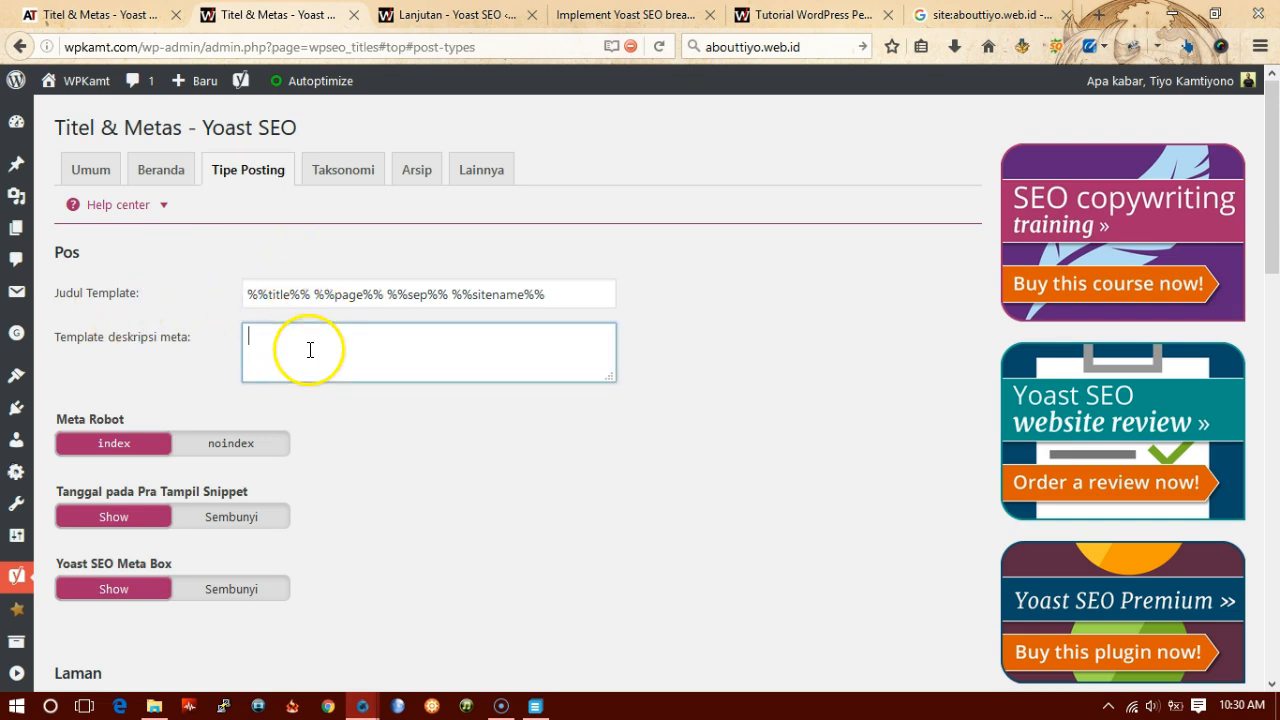
pyautogui.click(356, 291)
pyautogui.click(363, 356)
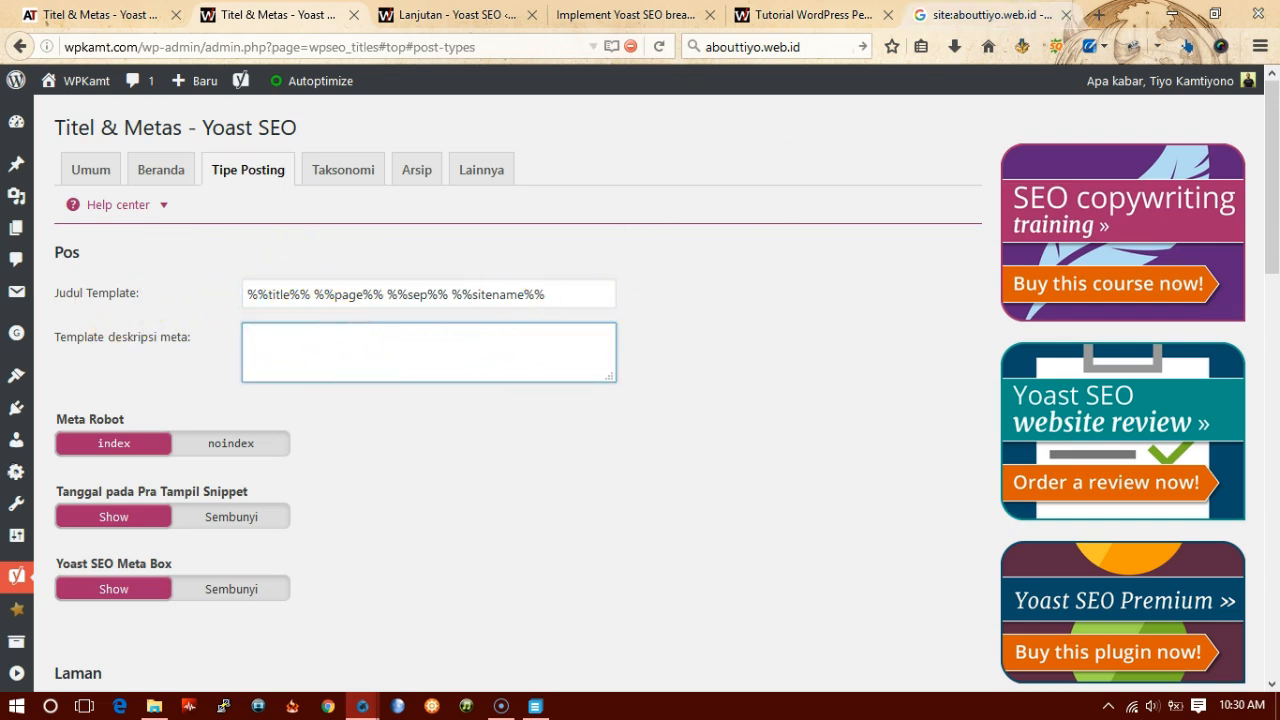
pyautogui.click(826, 14)
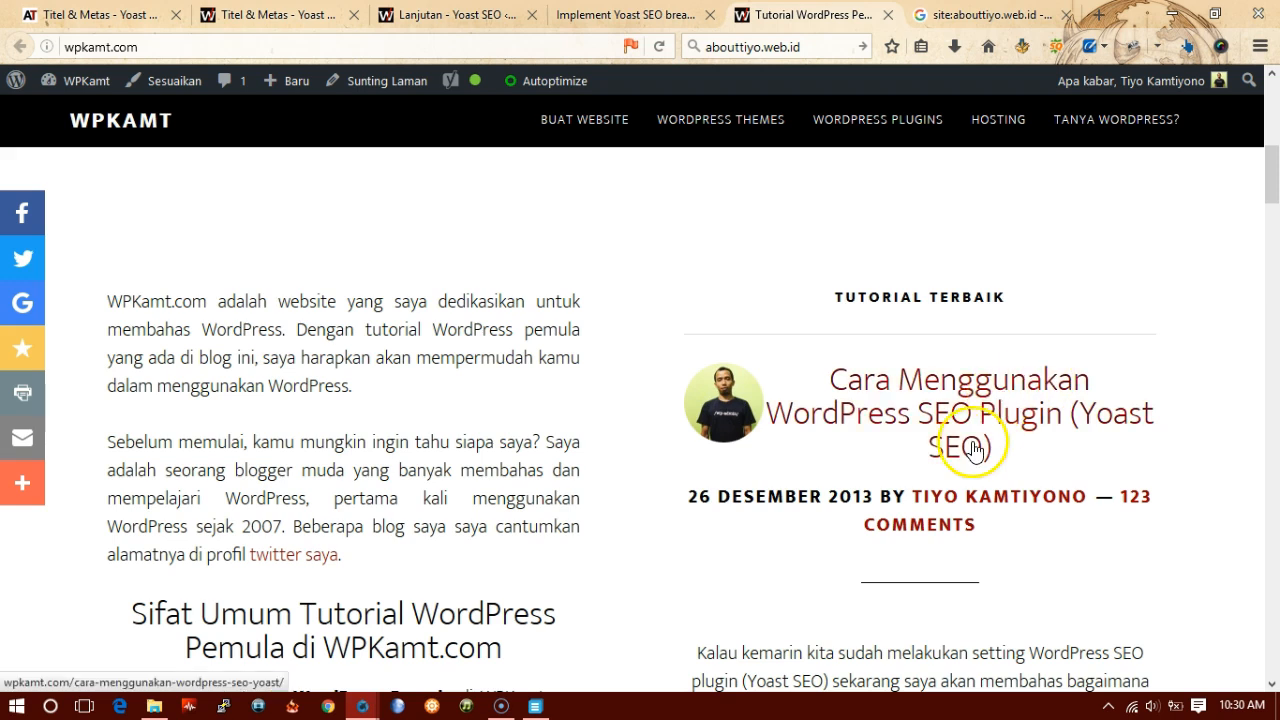
# Review the Meta Robot, snippet date and Yoast SEO Meta Box options for Pos, Laman and Media.
pyautogui.click(305, 14)
pyautogui.scroll(-2, 97, 345)
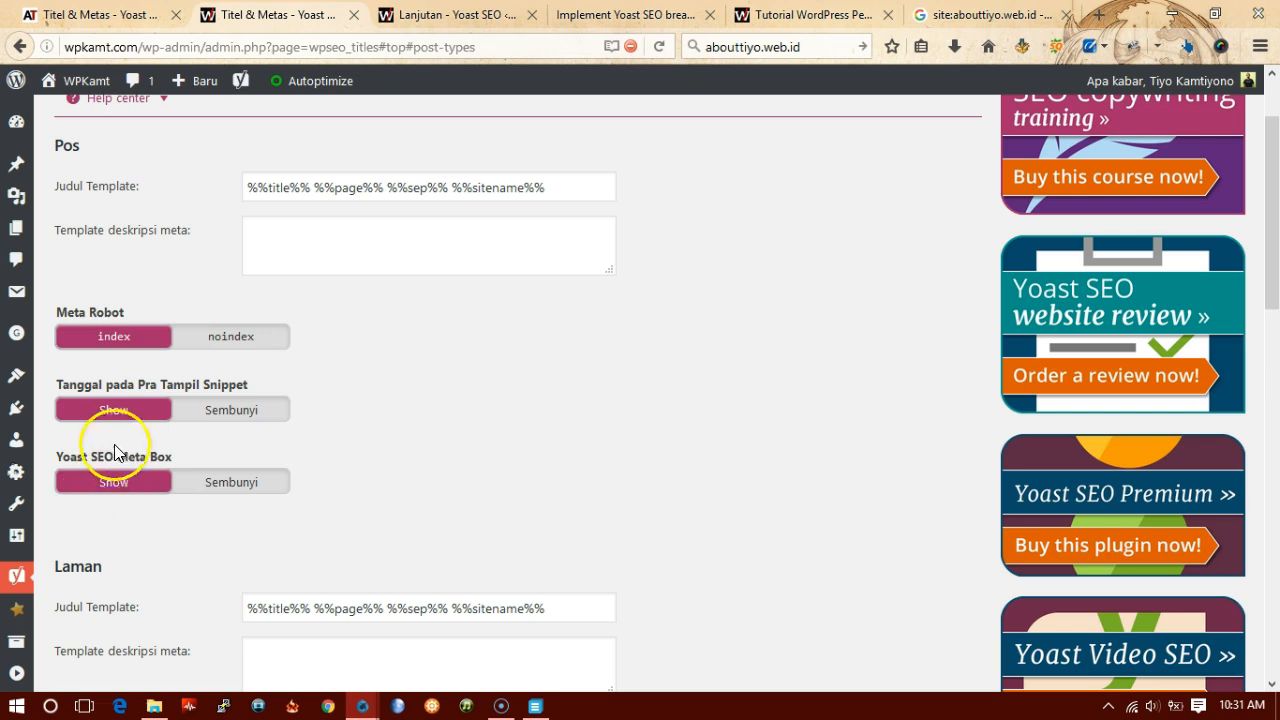
pyautogui.scroll(-5, 265, 428)
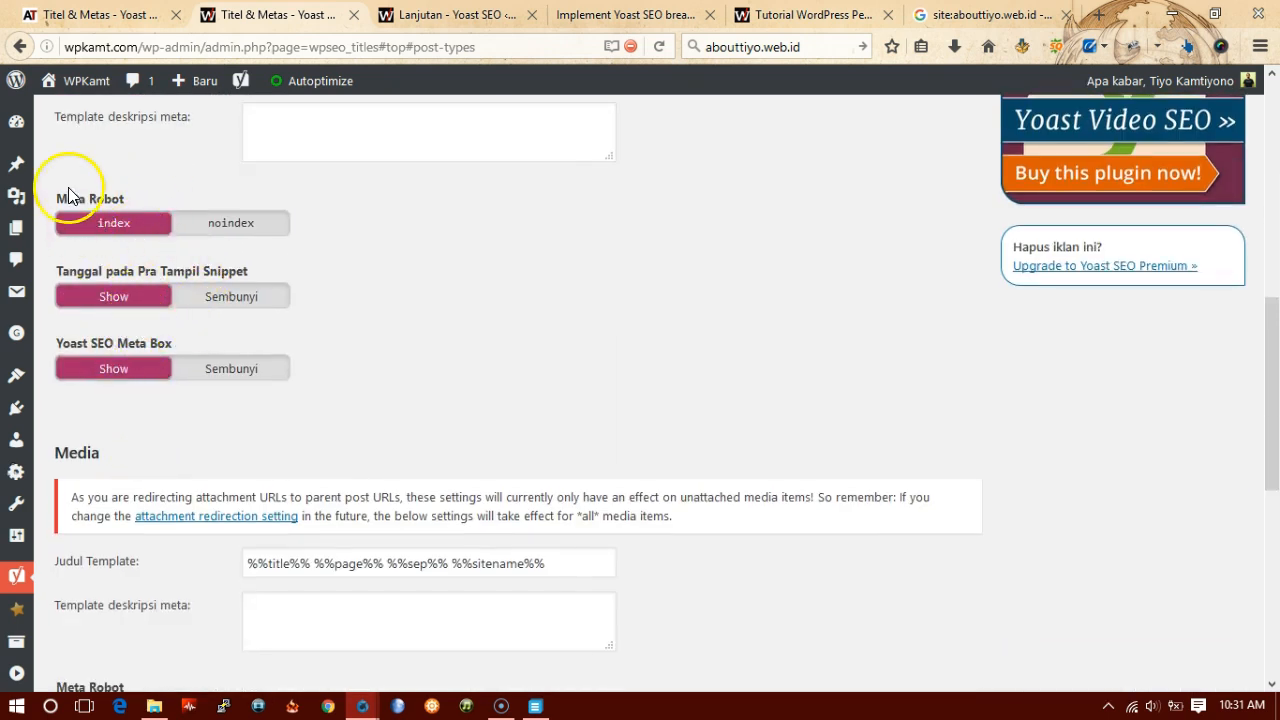
pyautogui.scroll(3, 163, 226)
pyautogui.scroll(-4, 110, 370)
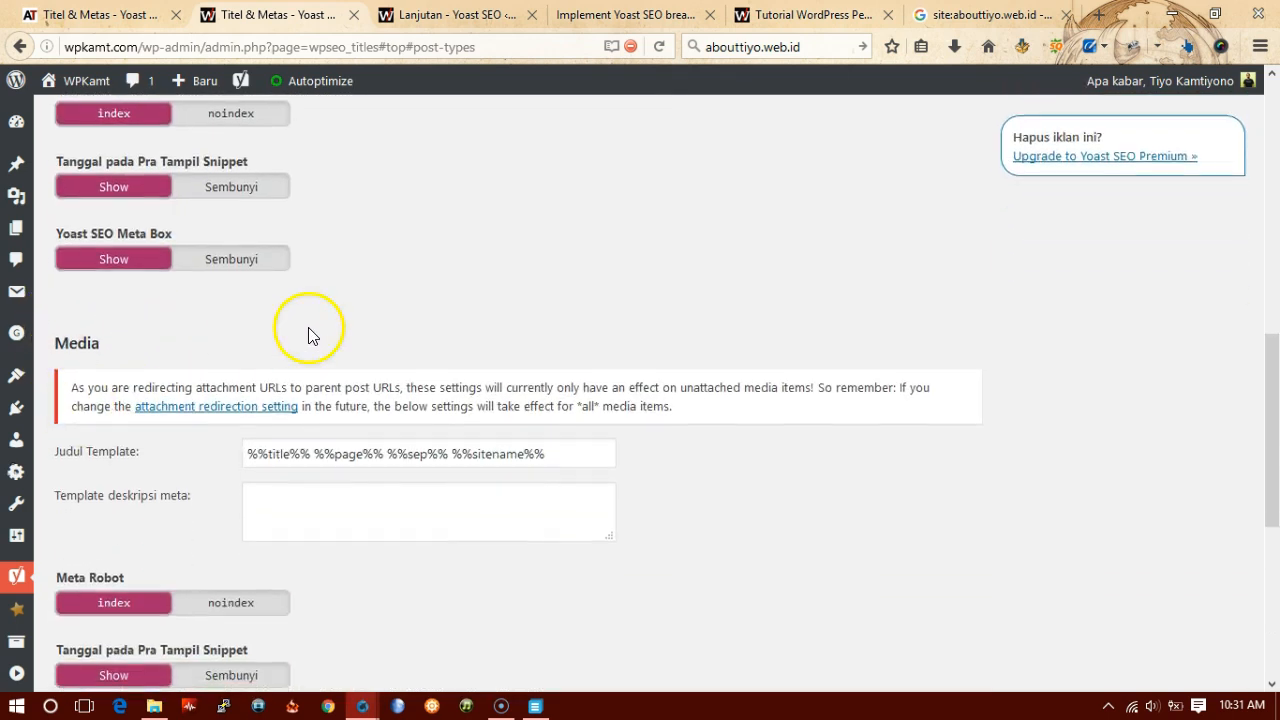
pyautogui.scroll(-2, 609, 363)
pyautogui.scroll(10, 363, 166)
# Open the Taksonomi settings and examine the Kategori title template, meta description template and index options.
pyautogui.click(360, 168)
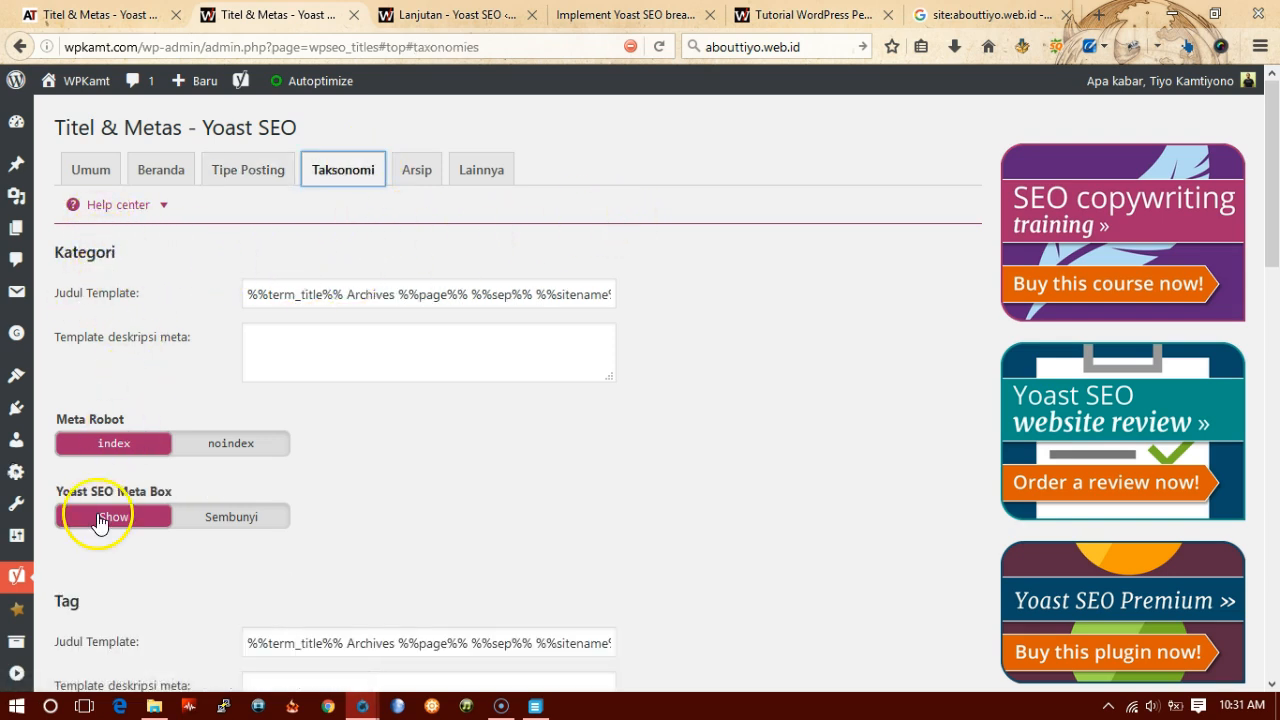
pyautogui.scroll(-2, 98, 530)
pyautogui.scroll(2, 514, 286)
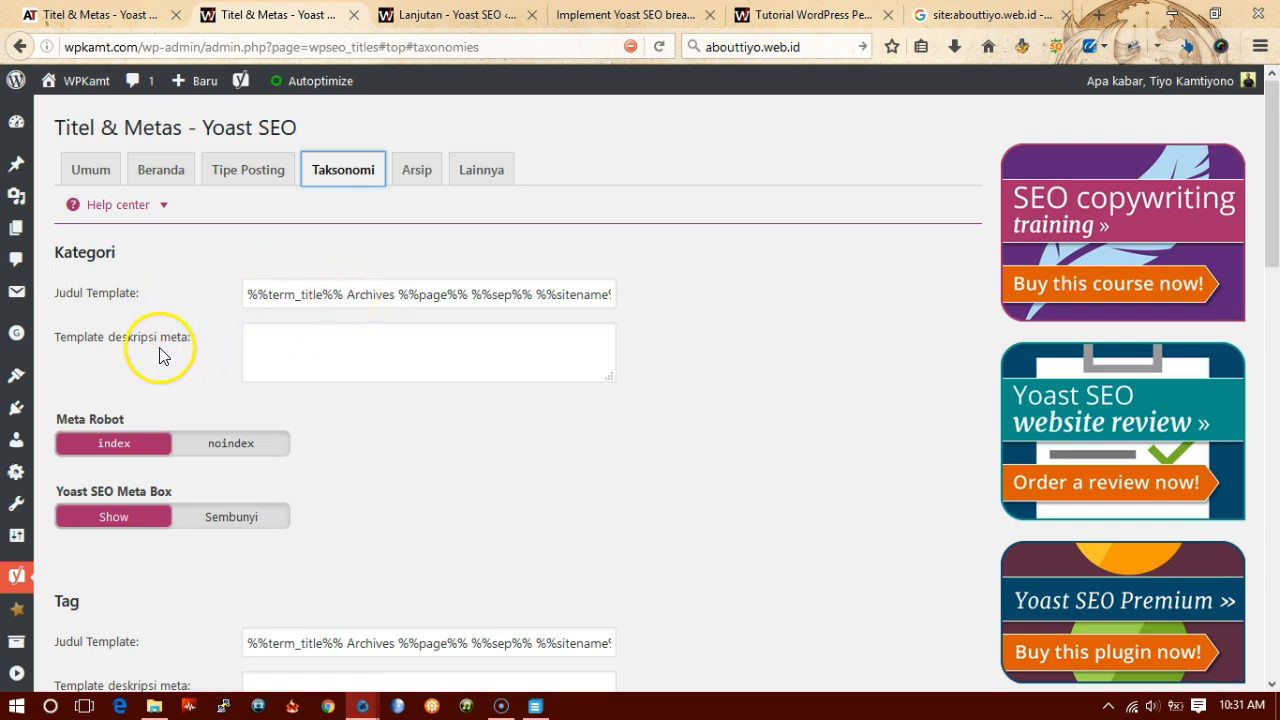
pyautogui.click(356, 298)
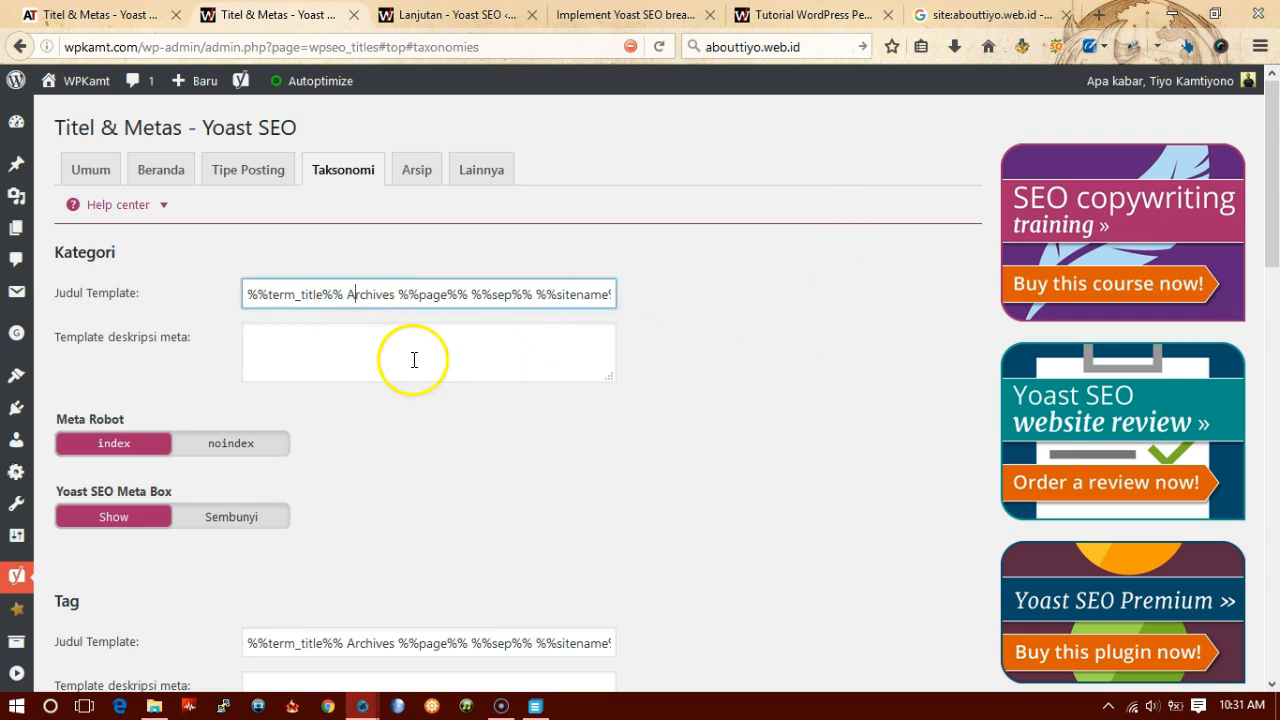
pyautogui.click(312, 361)
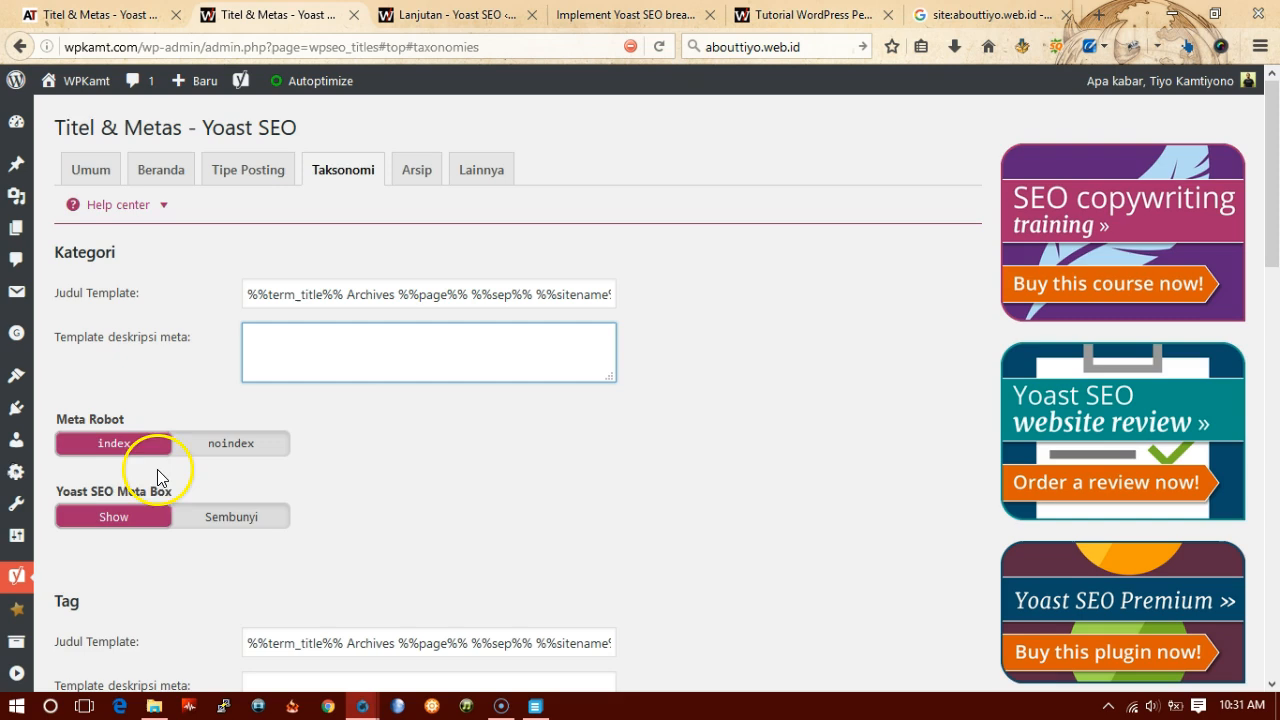
# Review the Tag, Format and Series sections of the Taksonomi settings, including format-based archives and Meta Robot options.
pyautogui.scroll(-7, 157, 480)
pyautogui.scroll(6, 186, 334)
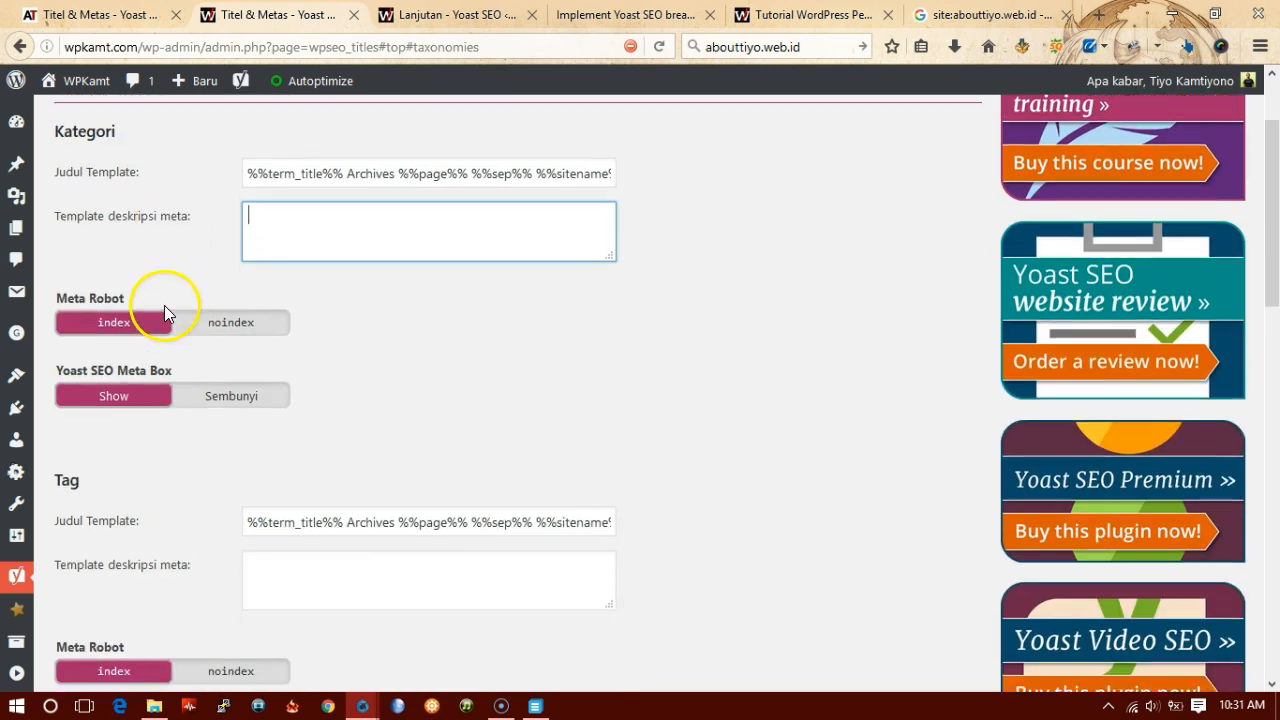
pyautogui.scroll(-4, 99, 385)
pyautogui.scroll(-1, 105, 410)
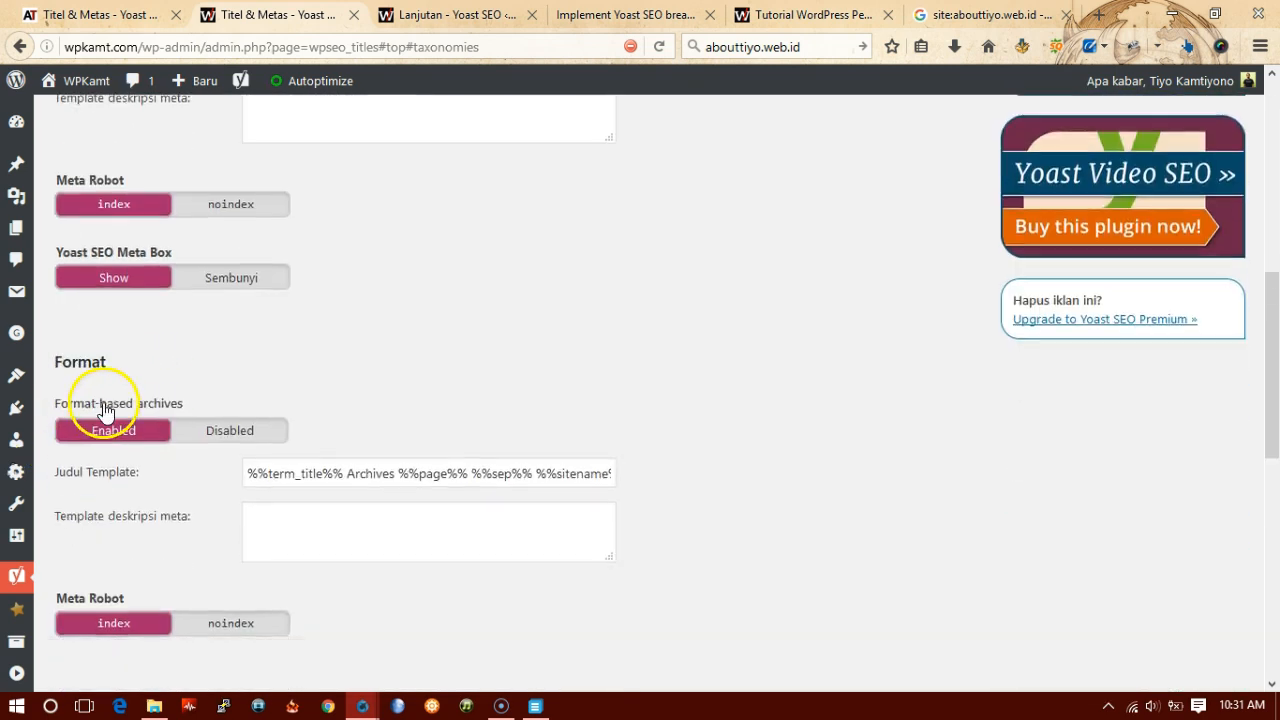
pyautogui.scroll(-2, 105, 410)
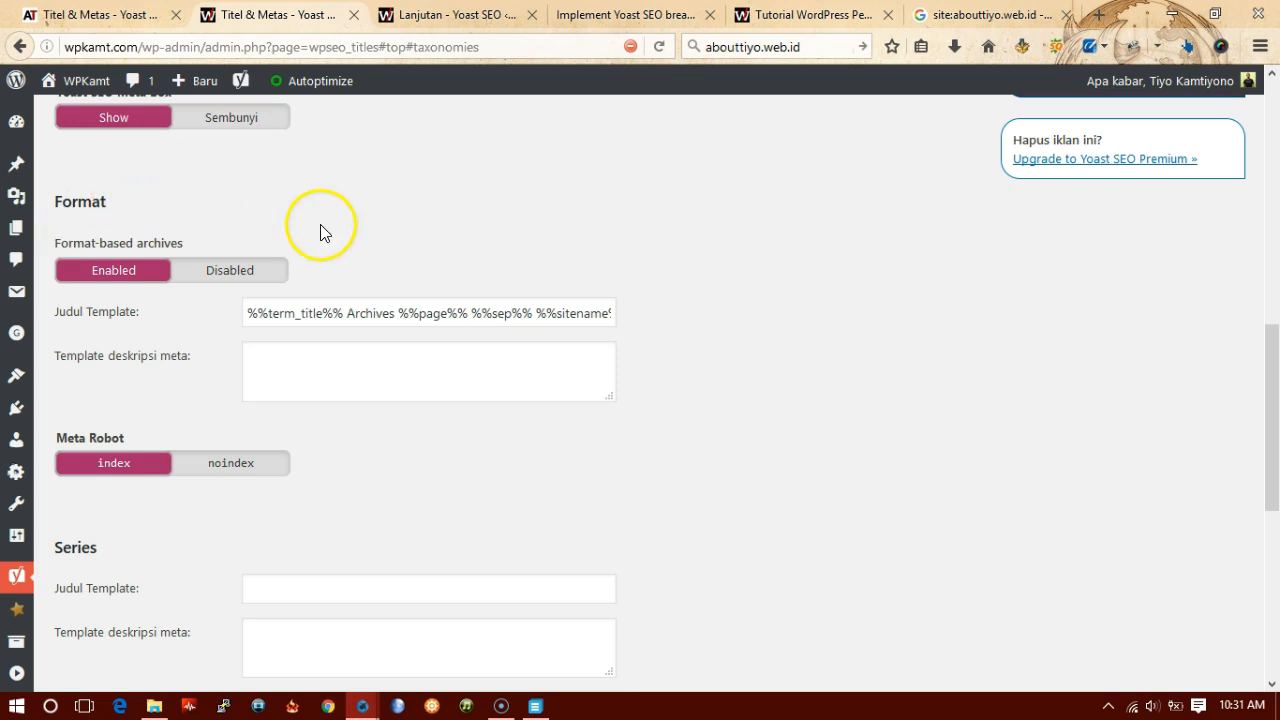
pyautogui.scroll(-6, 269, 266)
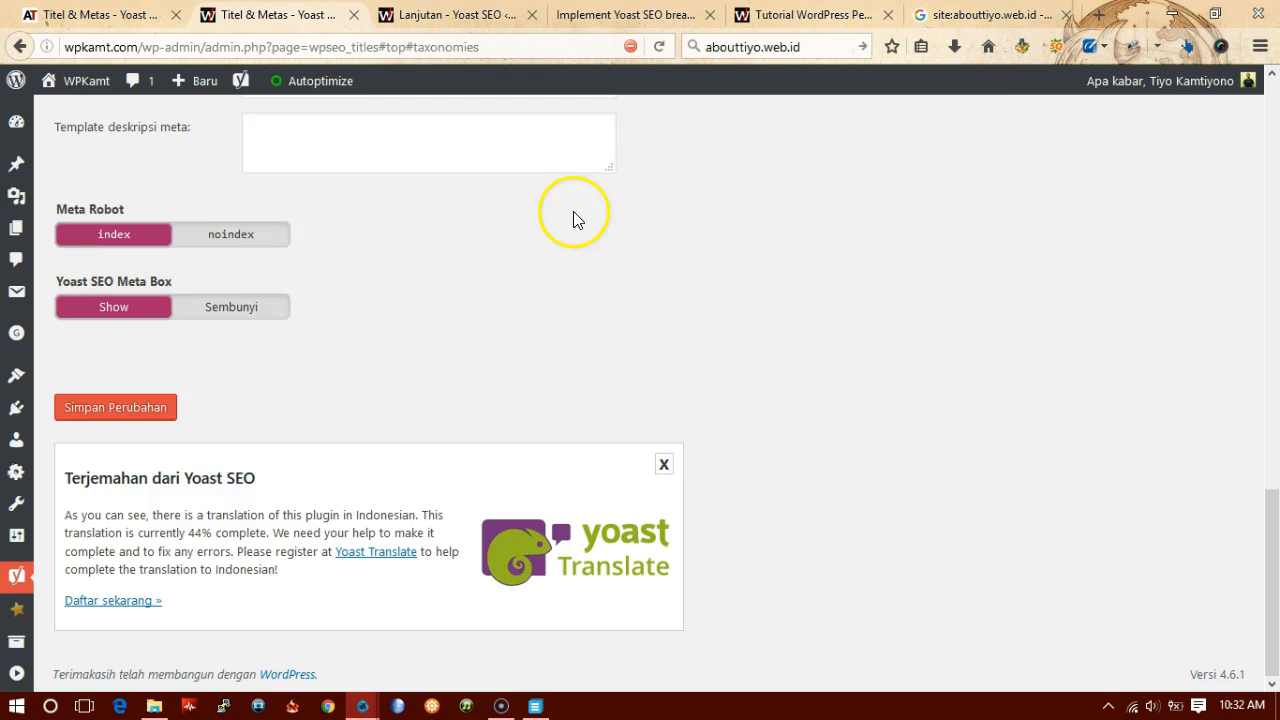
pyautogui.scroll(13, 573, 211)
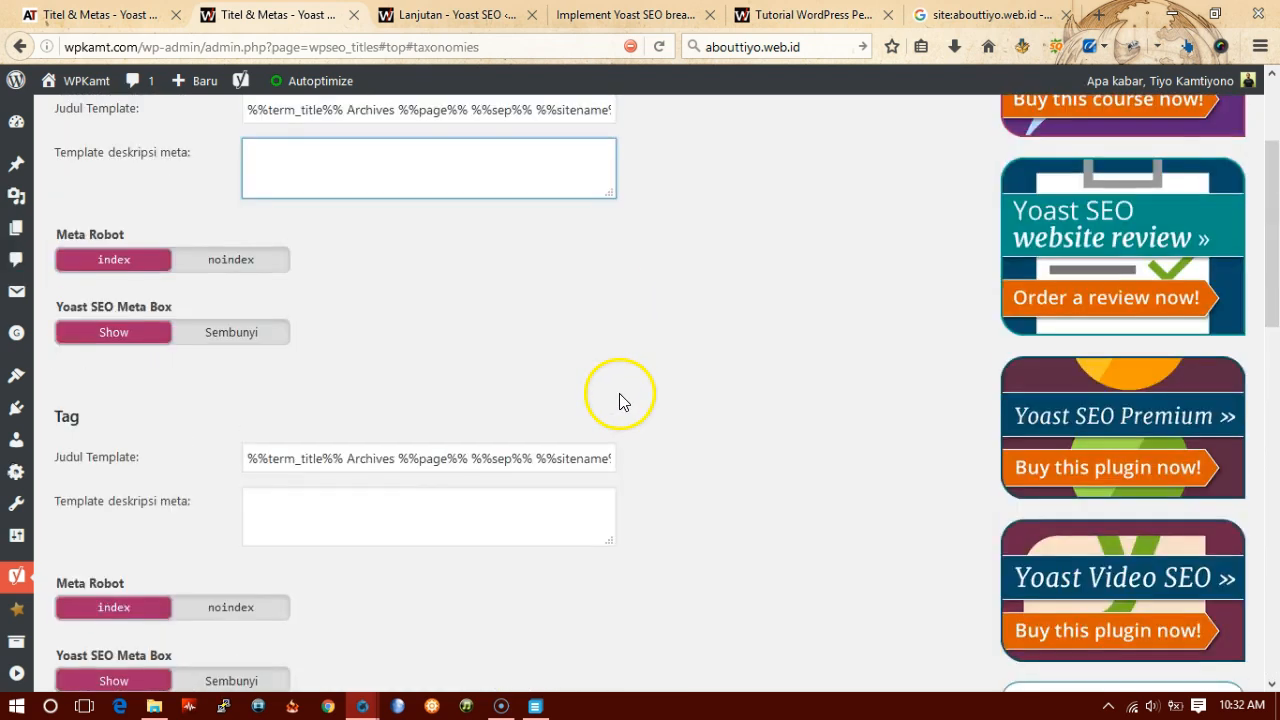
pyautogui.scroll(2, 620, 400)
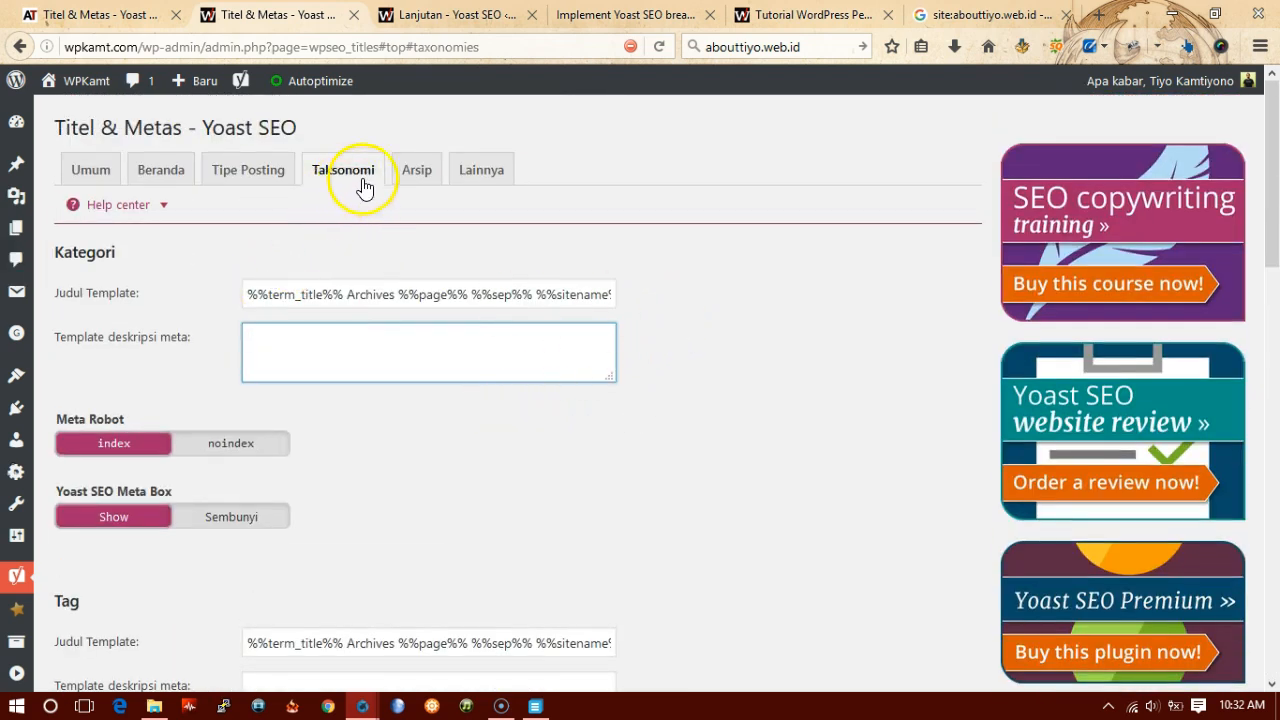
# Open the Arsip settings and examine the Arsip penulis title and meta description templates and archive options.
pyautogui.click(420, 176)
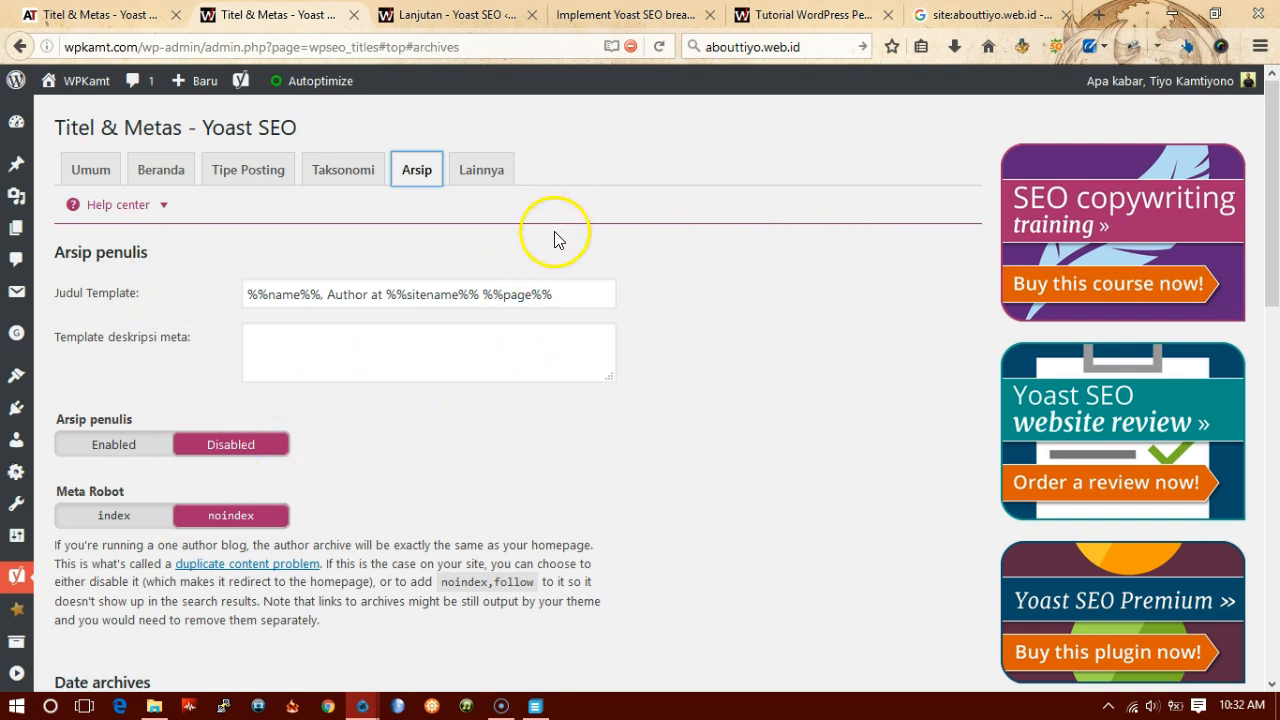
pyautogui.click(716, 428)
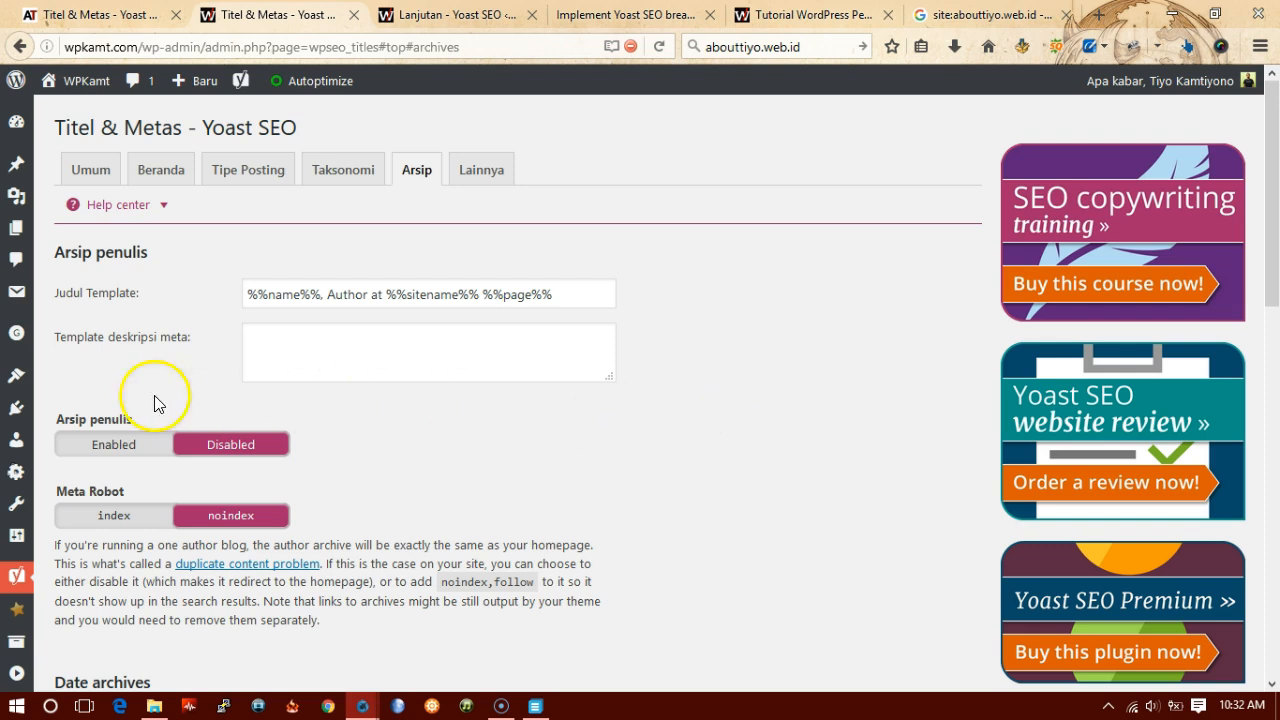
pyautogui.click(557, 297)
pyautogui.click(546, 350)
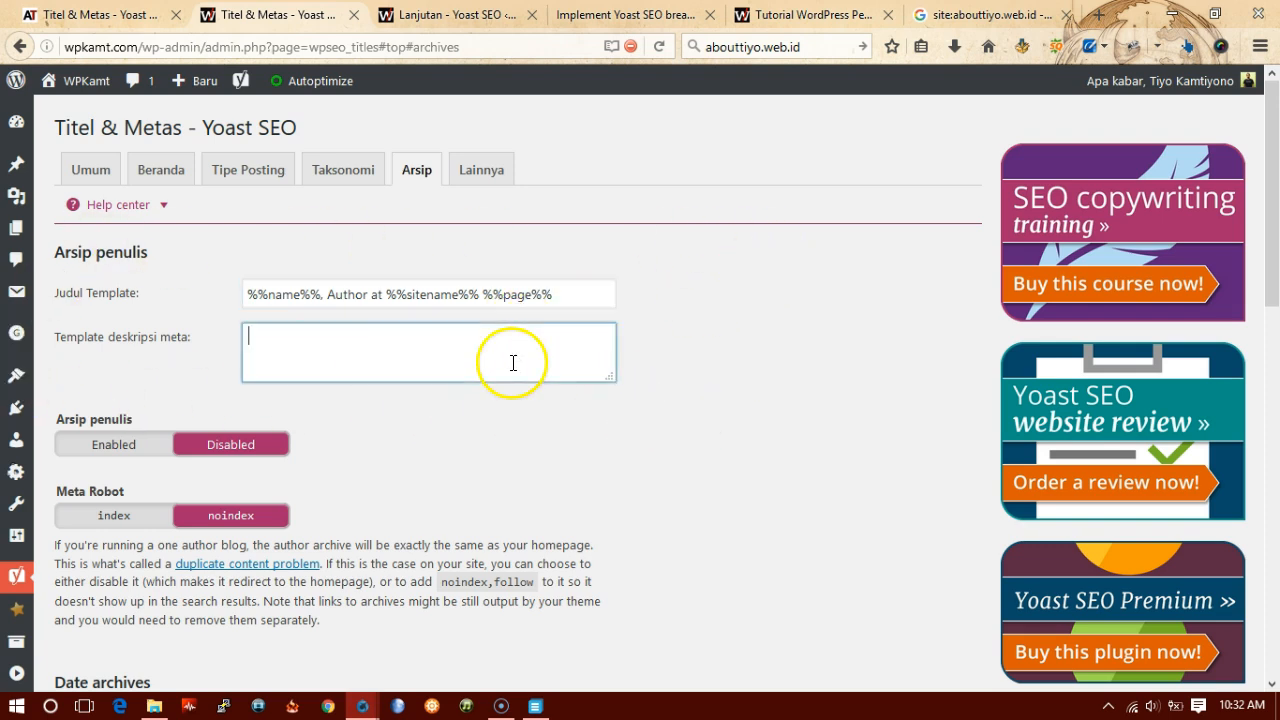
pyautogui.click(721, 370)
# Examine the Date archives settings and reread the note about duplicate content in author archives.
pyautogui.scroll(-1, 651, 503)
pyautogui.scroll(-4, 651, 503)
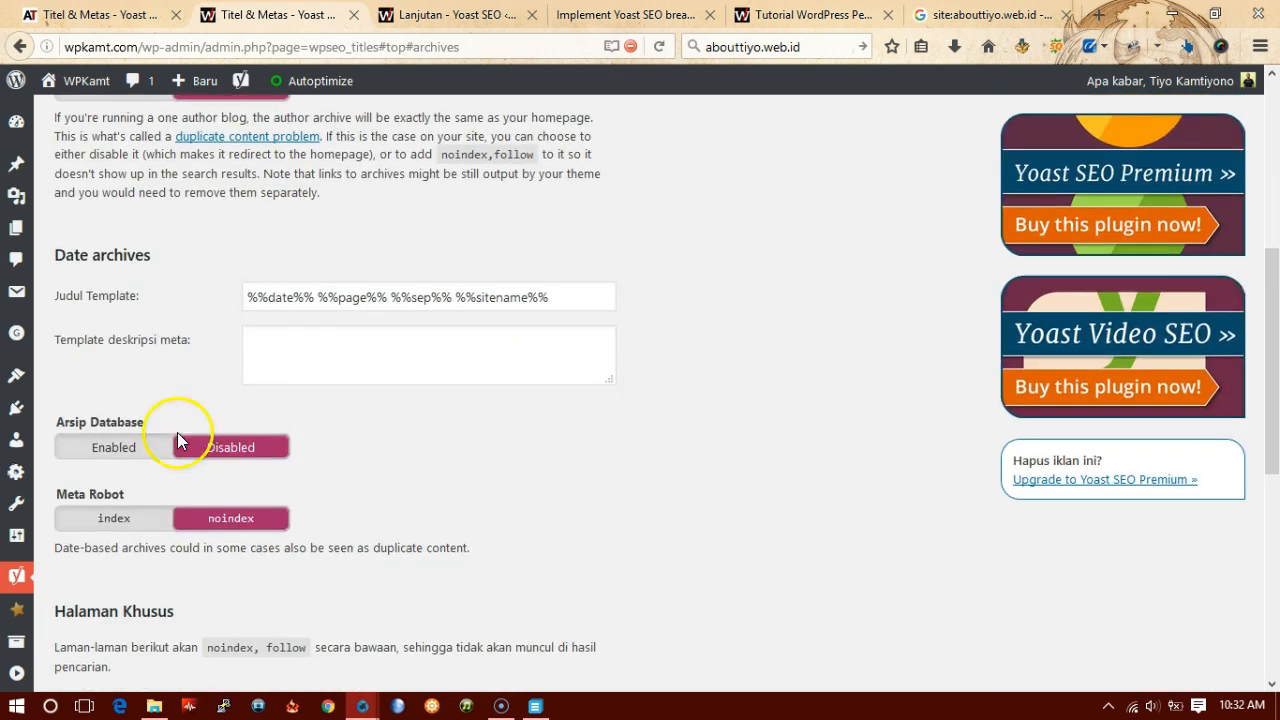
pyautogui.scroll(5, 480, 332)
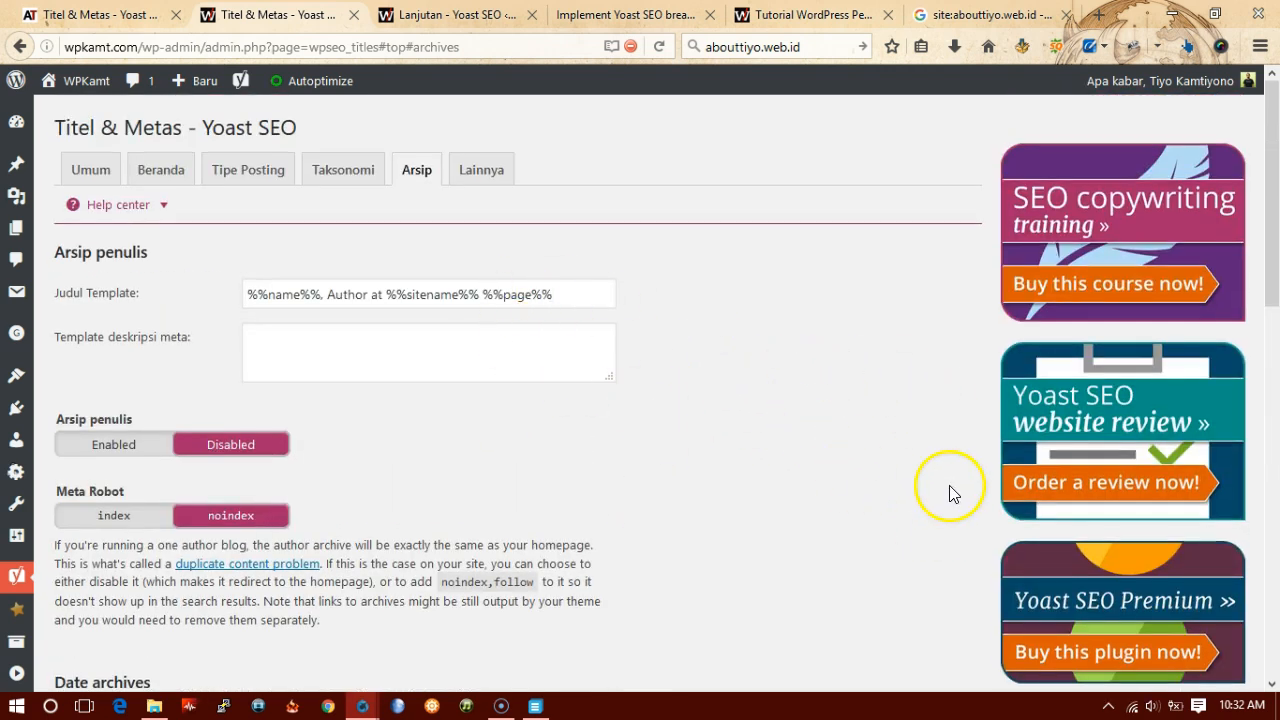
pyautogui.scroll(-2, 586, 420)
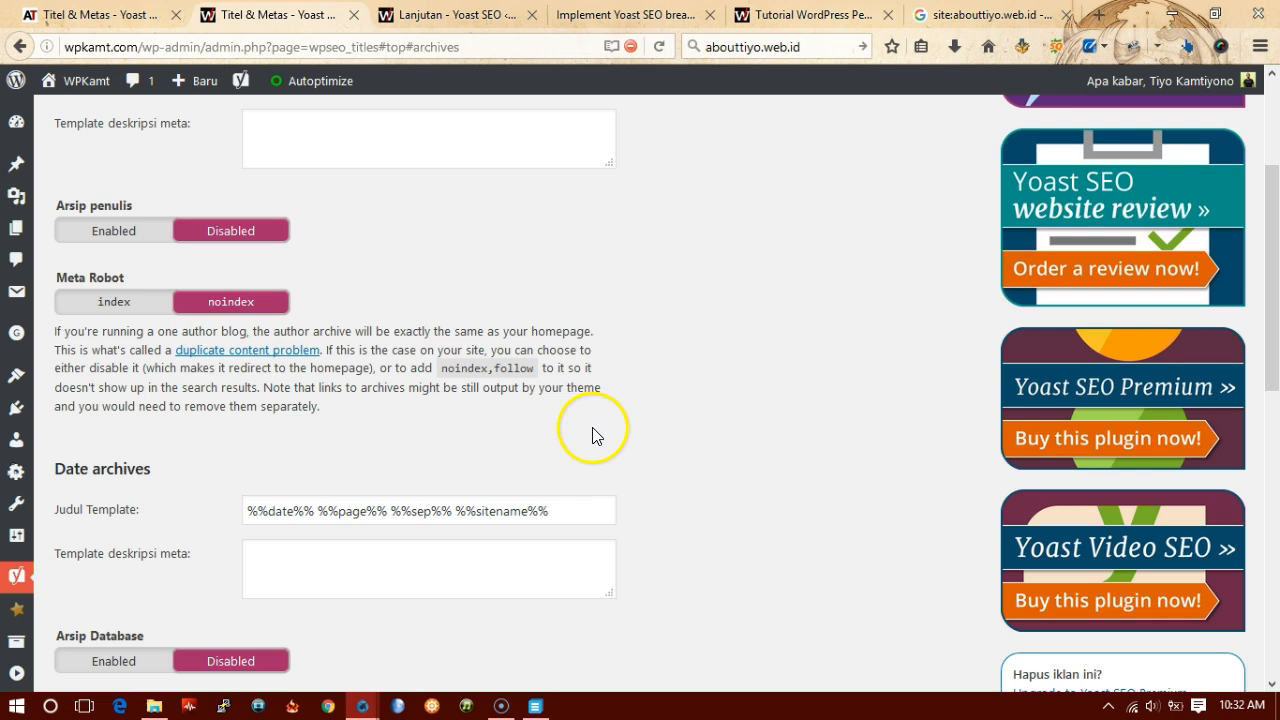
# Open the Lainnya settings of Titel & Metas and examine the archive subpages, meta keywords and noodp options.
pyautogui.scroll(-2, 437, 490)
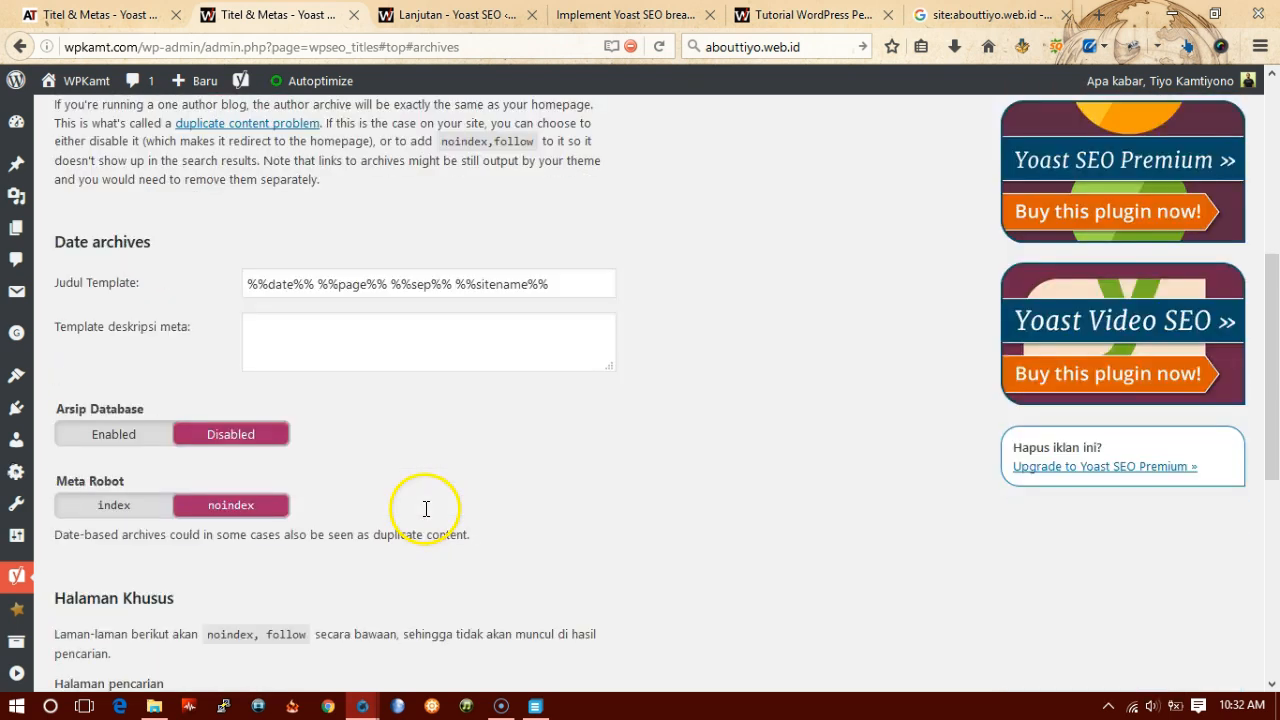
pyautogui.scroll(-1, 426, 509)
pyautogui.scroll(5, 316, 358)
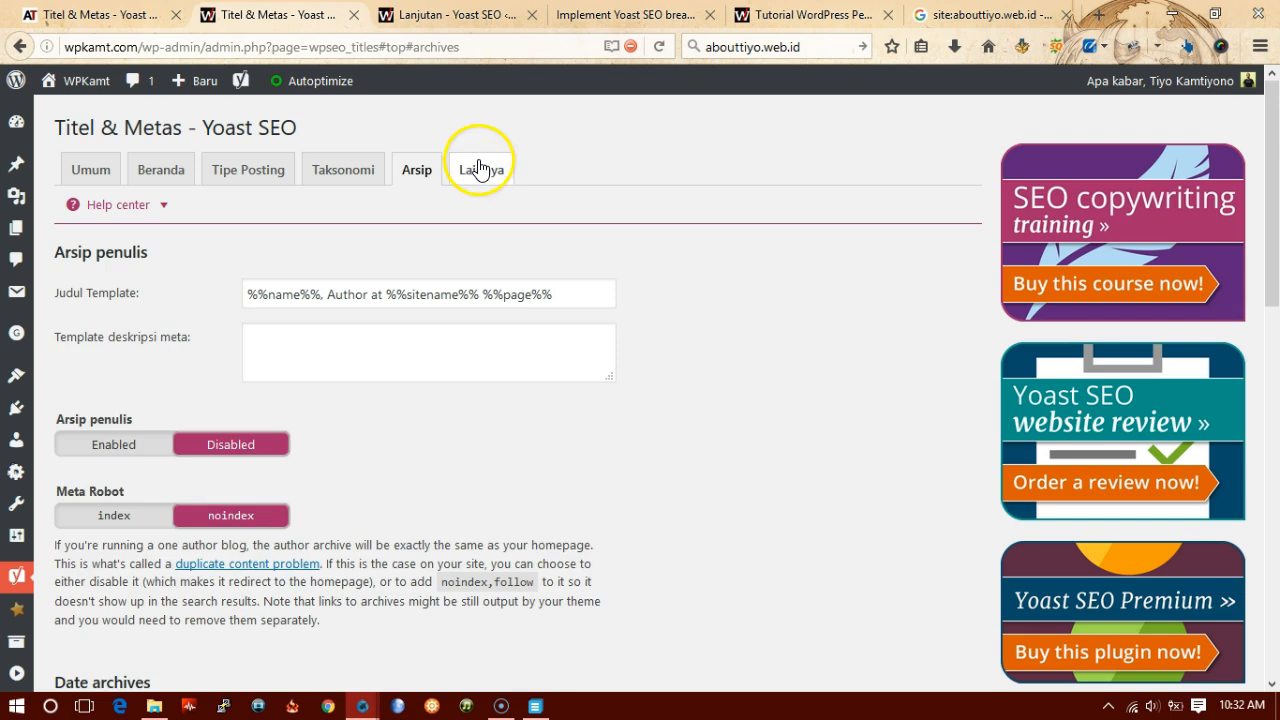
pyautogui.click(477, 166)
pyautogui.click(620, 161)
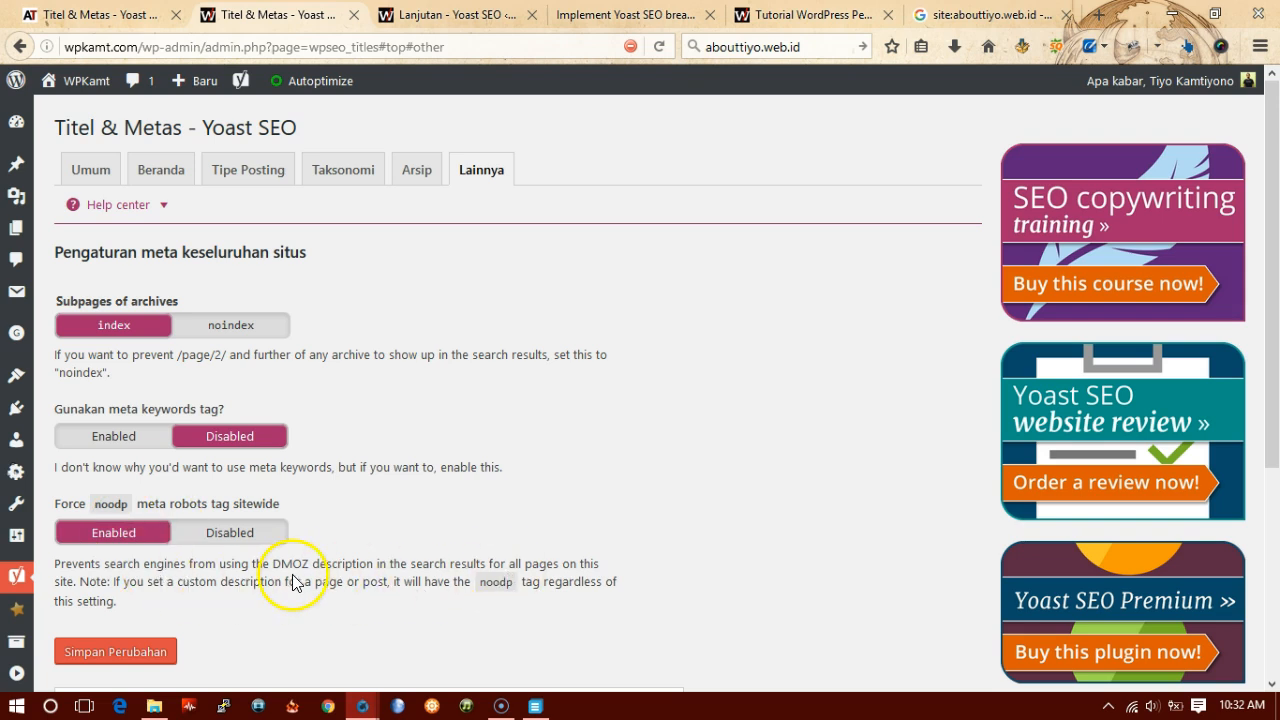
pyautogui.click(352, 578)
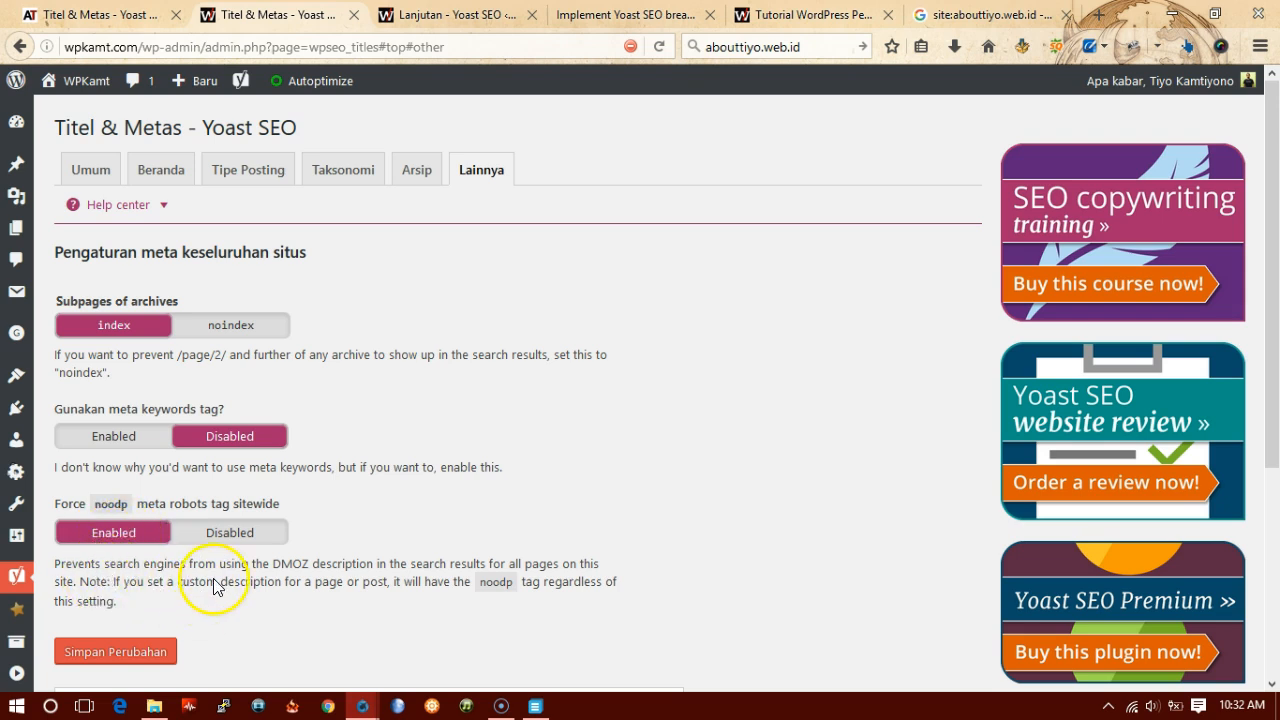
pyautogui.moveTo(272, 565); pyautogui.dragTo(340, 561)
pyautogui.click(349, 558)
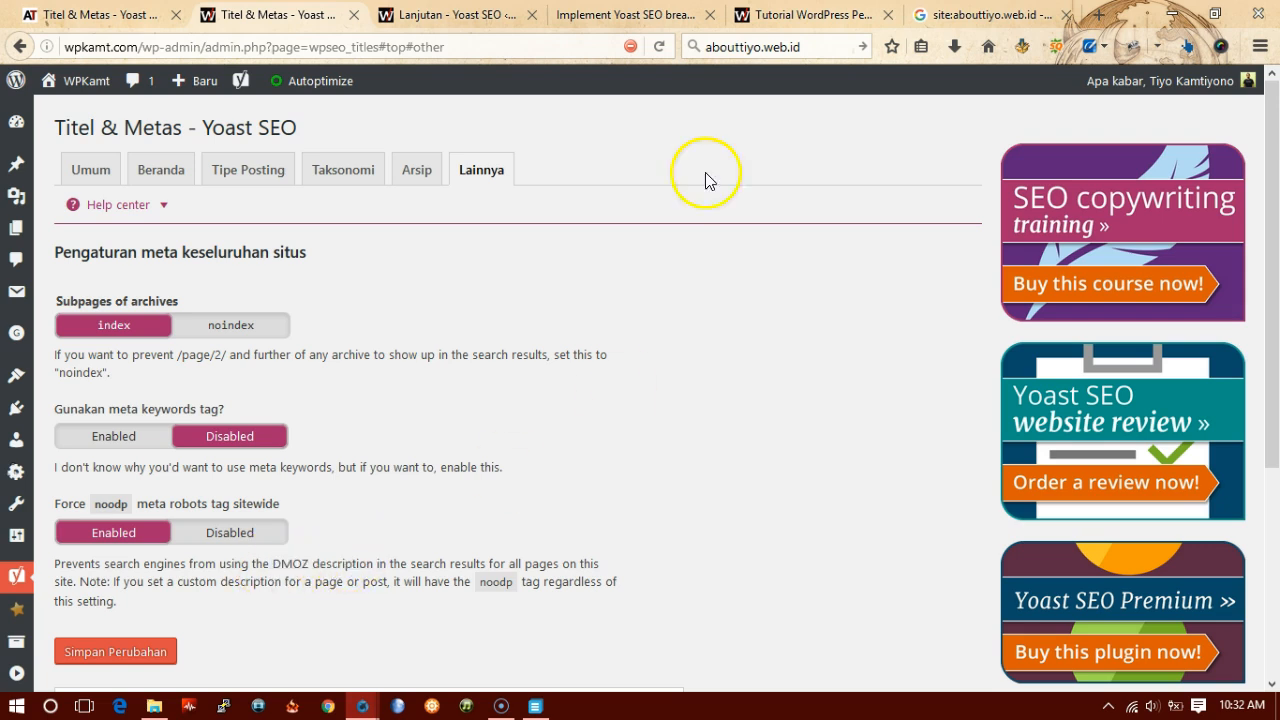
# Open the Sosial settings and examine the Facebook page URL under Your social profiles.
pyautogui.moveTo(13, 587)
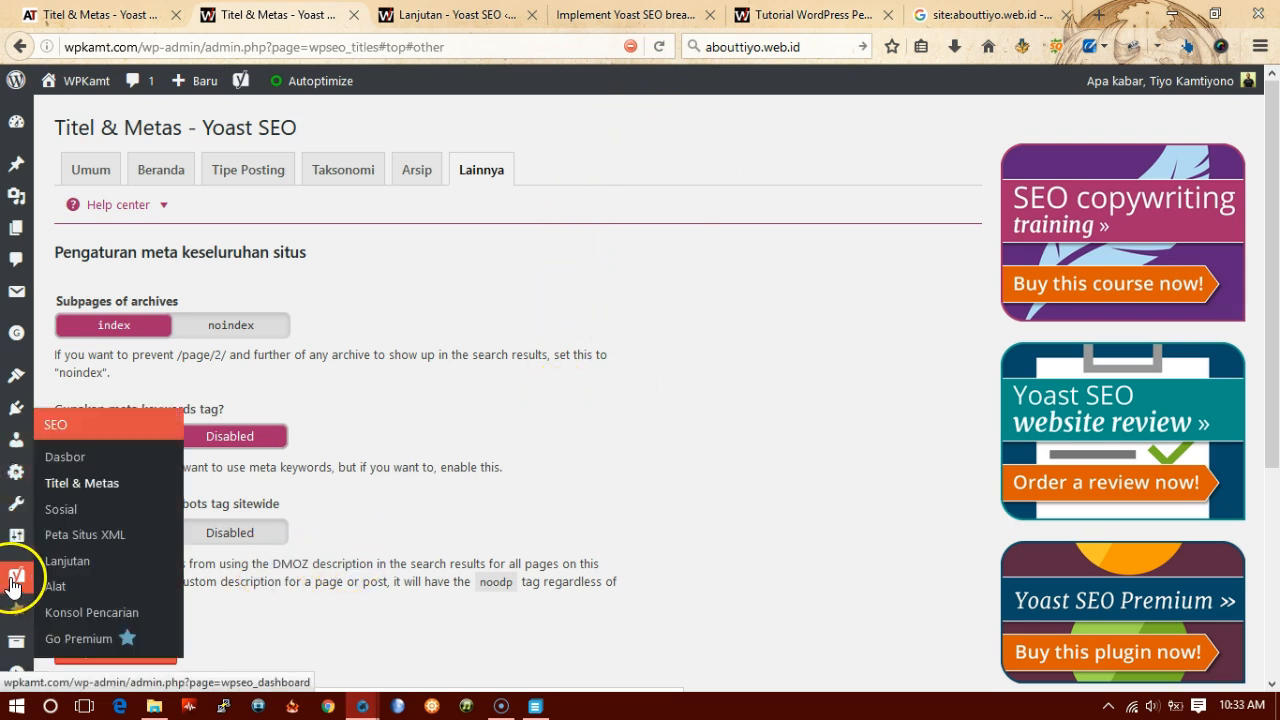
pyautogui.click(55, 510)
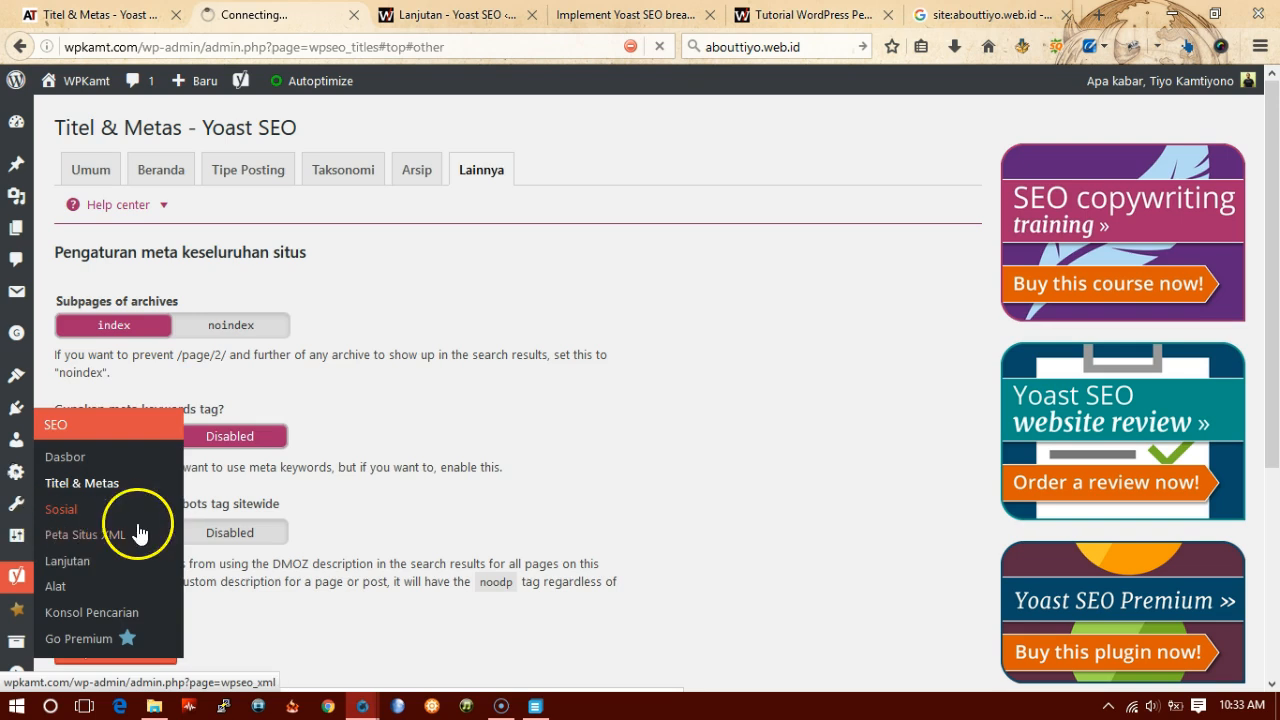
pyautogui.scroll(-2, 731, 286)
pyautogui.click(520, 216)
pyautogui.click(409, 271)
pyautogui.click(512, 221)
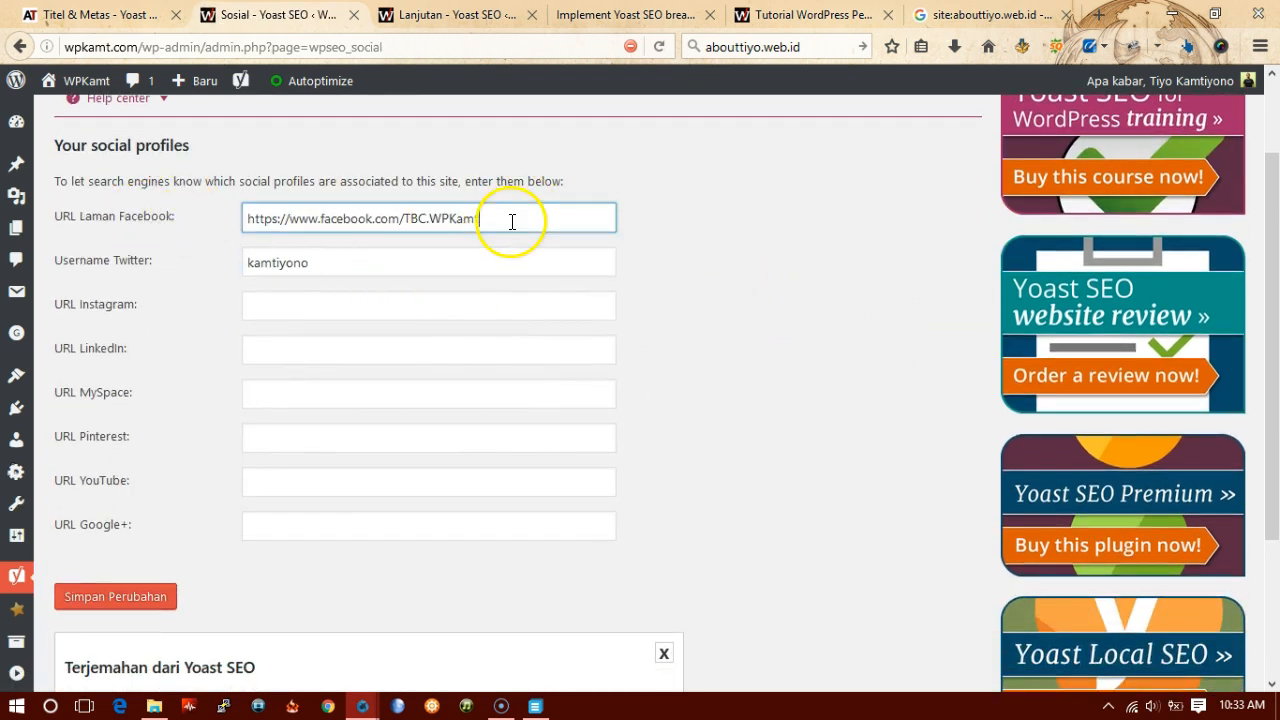
# Review the remaining social profile fields, including the Twitter username and the Instagram, Pinterest, YouTube and Google+ URLs.
pyautogui.click(88, 214)
pyautogui.click(143, 258)
pyautogui.click(386, 259)
pyautogui.click(215, 317)
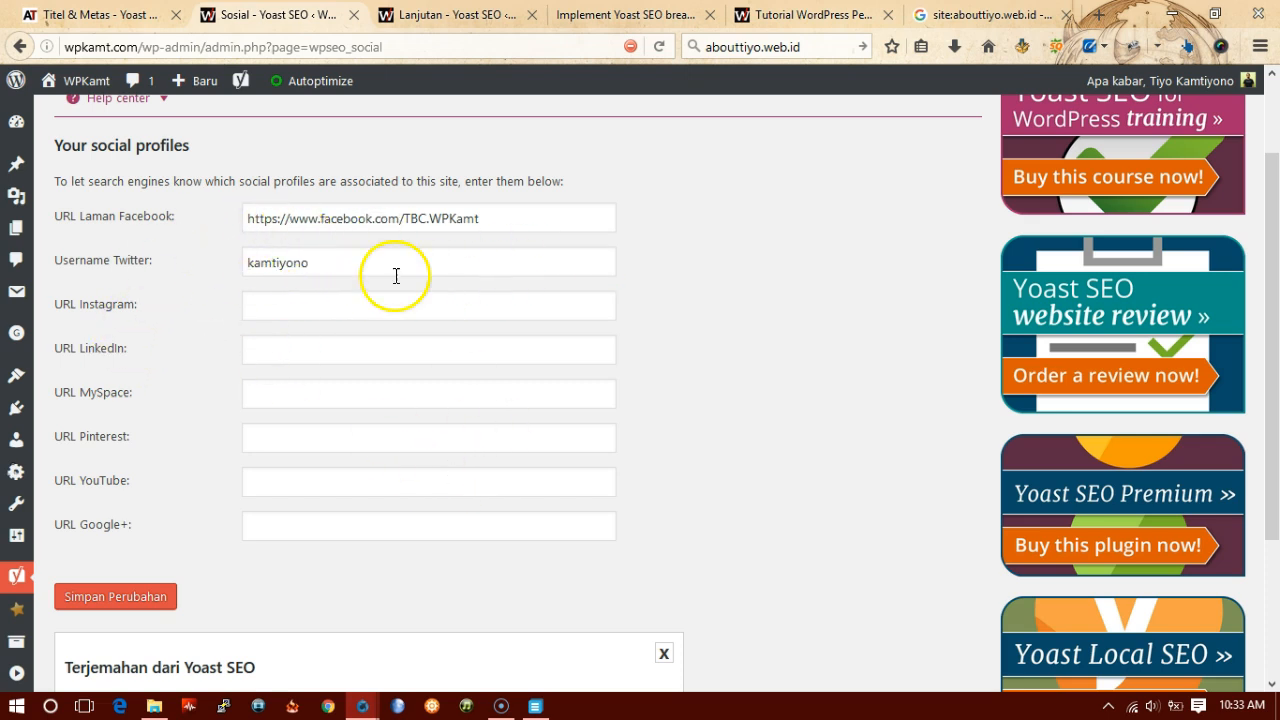
pyautogui.click(350, 522)
pyautogui.click(297, 472)
pyautogui.click(228, 448)
pyautogui.scroll(2, 205, 390)
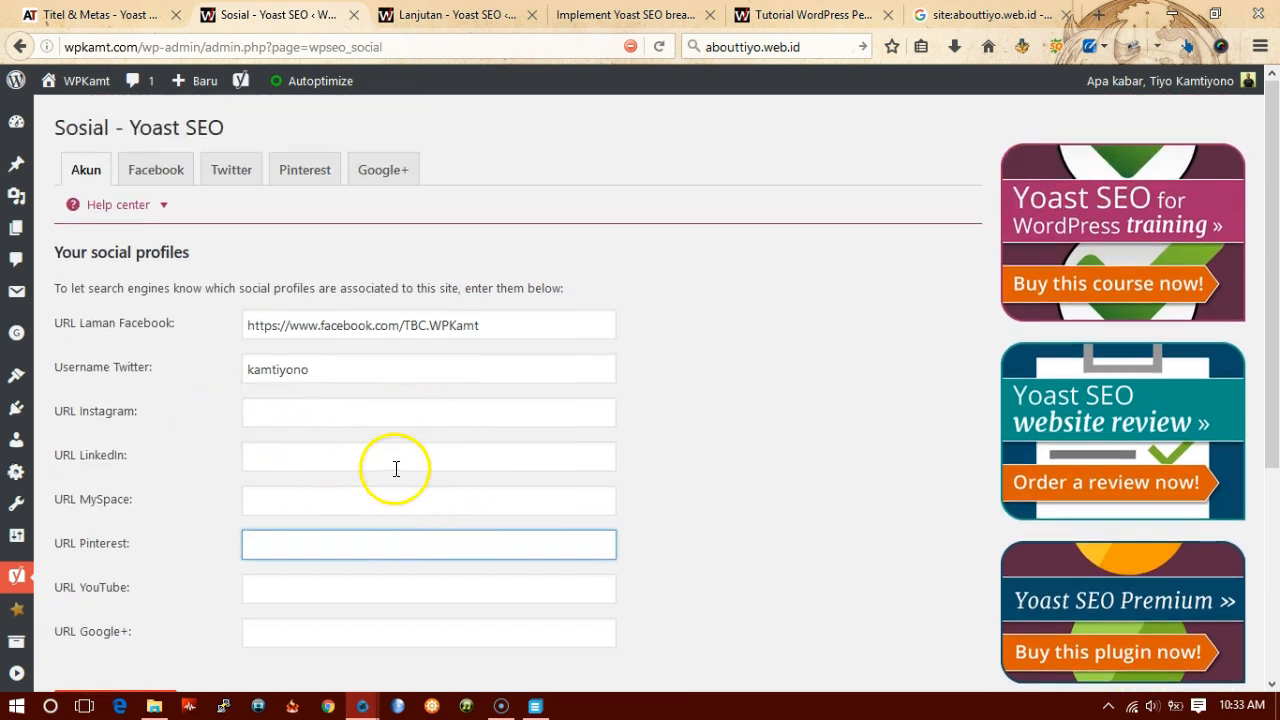
# Open the Facebook settings and examine the Open Graph option, default image URL, Facebook admin and App ID sections.
pyautogui.click(155, 168)
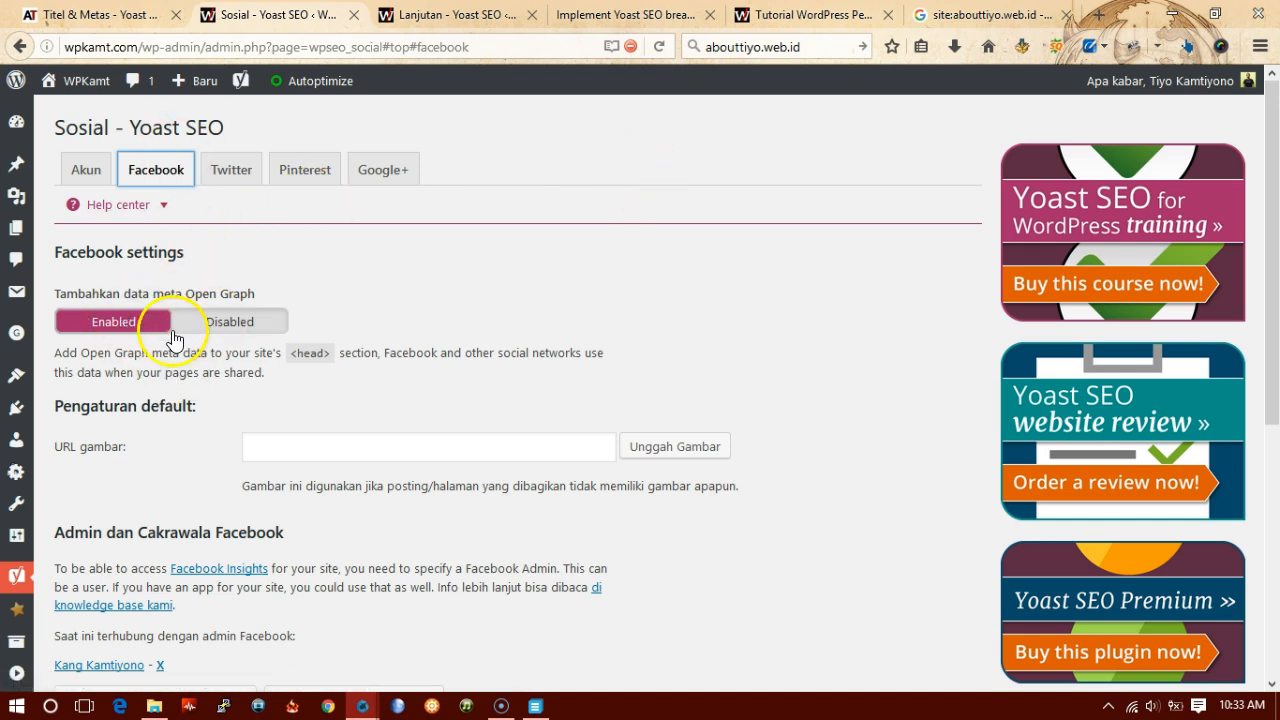
pyautogui.scroll(-3, 128, 334)
pyautogui.scroll(1, 420, 251)
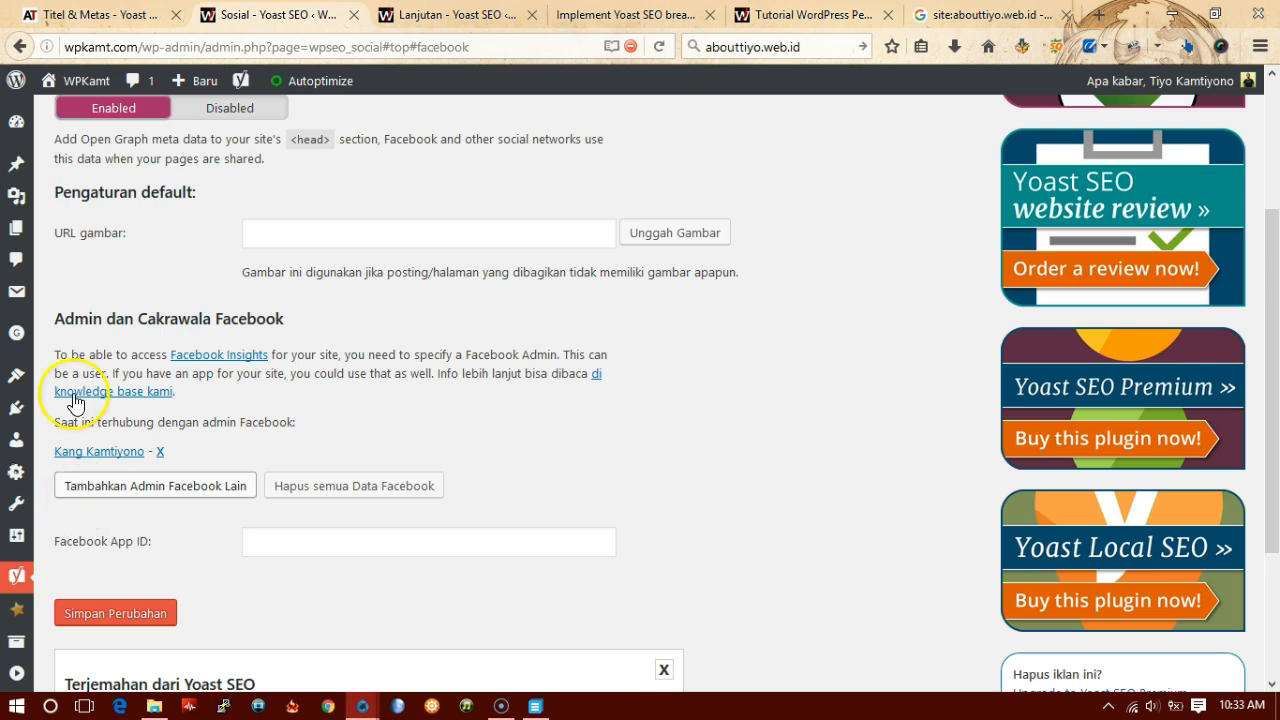
pyautogui.scroll(3, 121, 498)
# Examine the default card types in the Twitter settings and open the Pinterest settings.
pyautogui.click(226, 168)
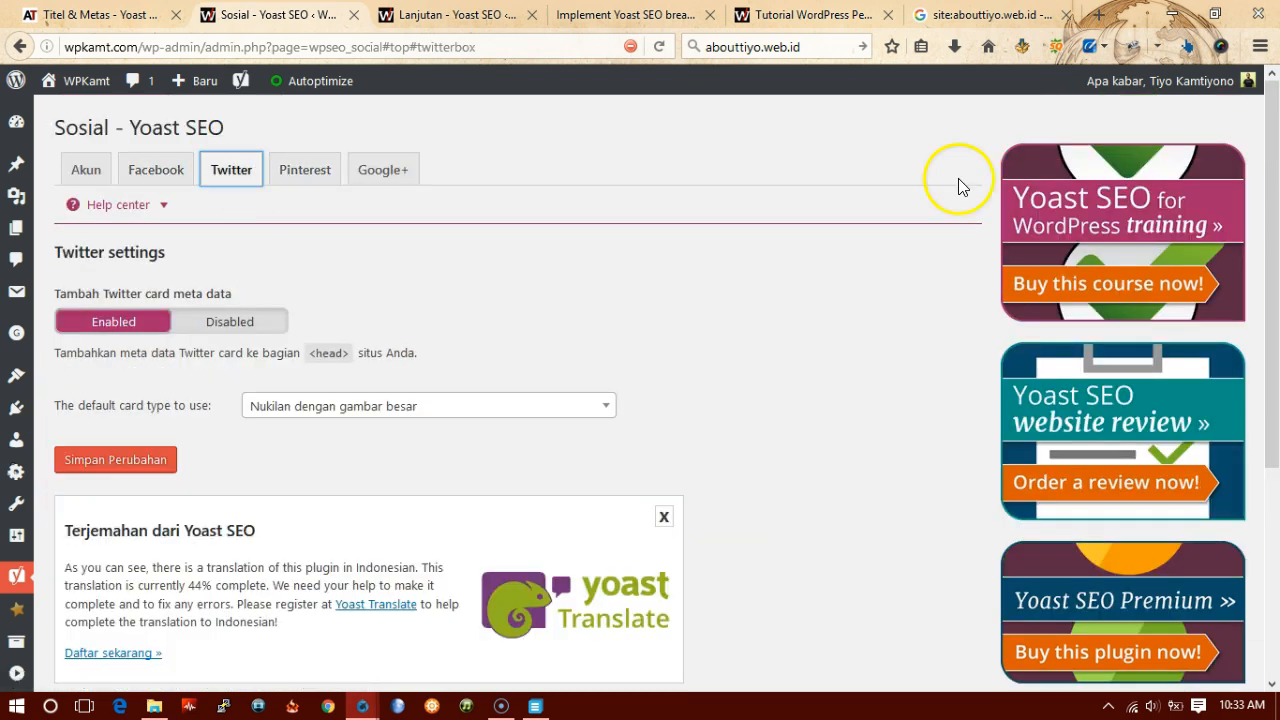
pyautogui.click(490, 414)
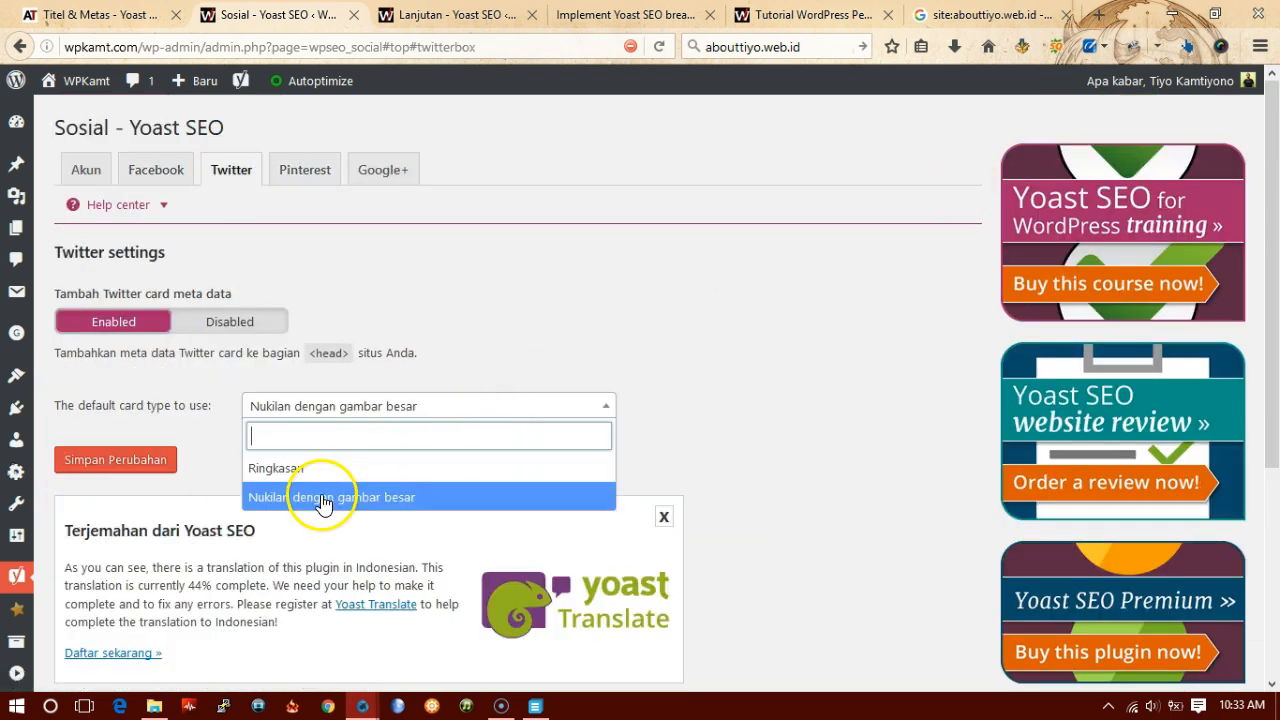
pyautogui.click(325, 174)
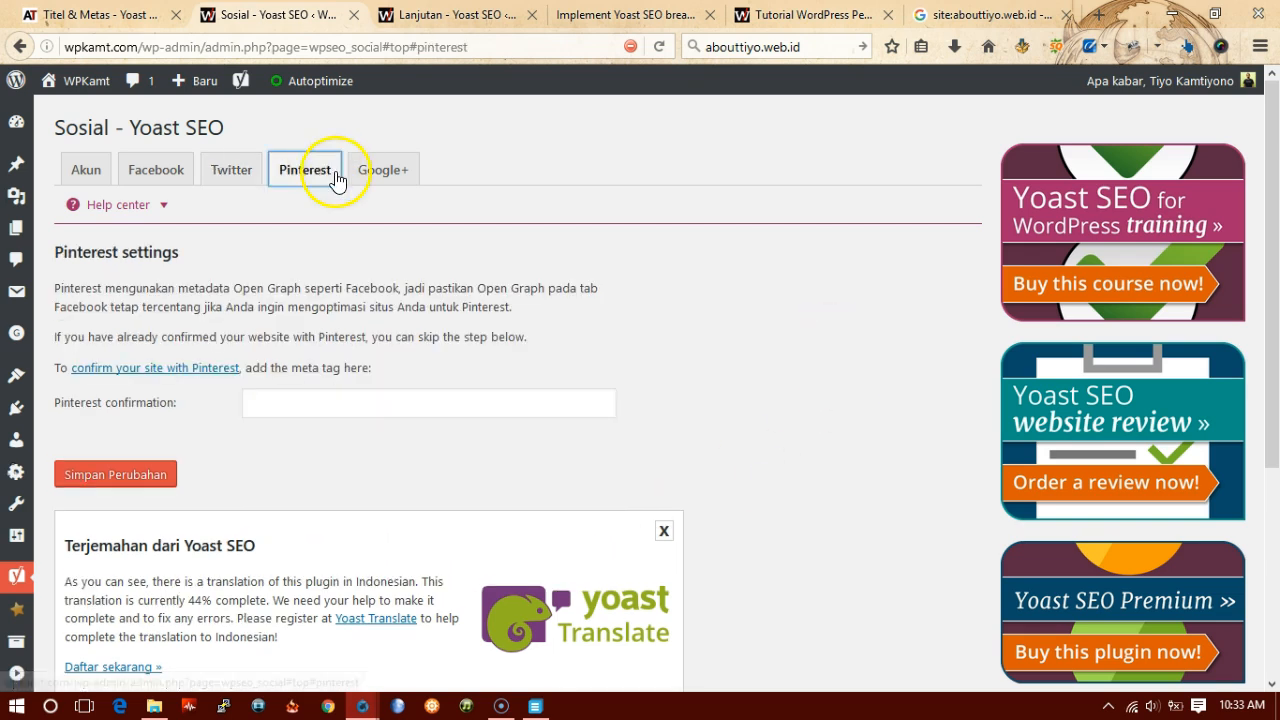
# Open the Google+ settings and examine the Halaman Google Publisher field.
pyautogui.click(383, 170)
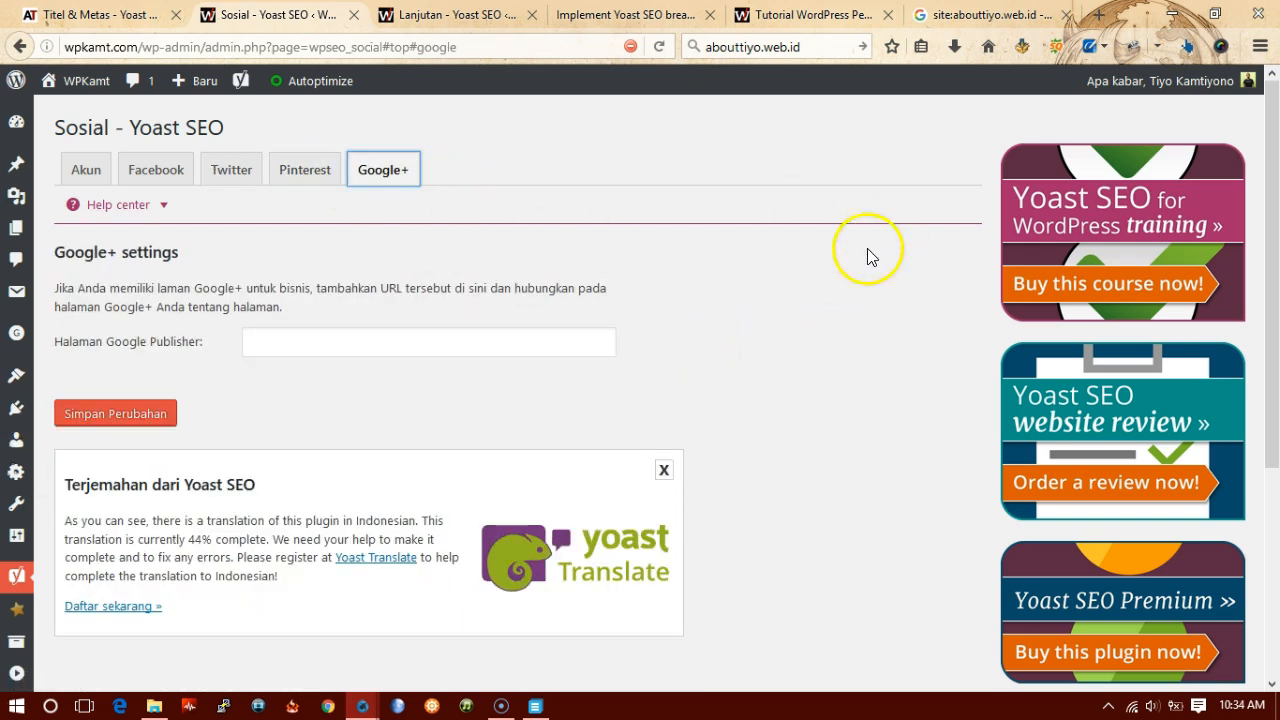
pyautogui.scroll(-2, 800, 290)
pyautogui.scroll(2, 780, 300)
pyautogui.click(114, 350)
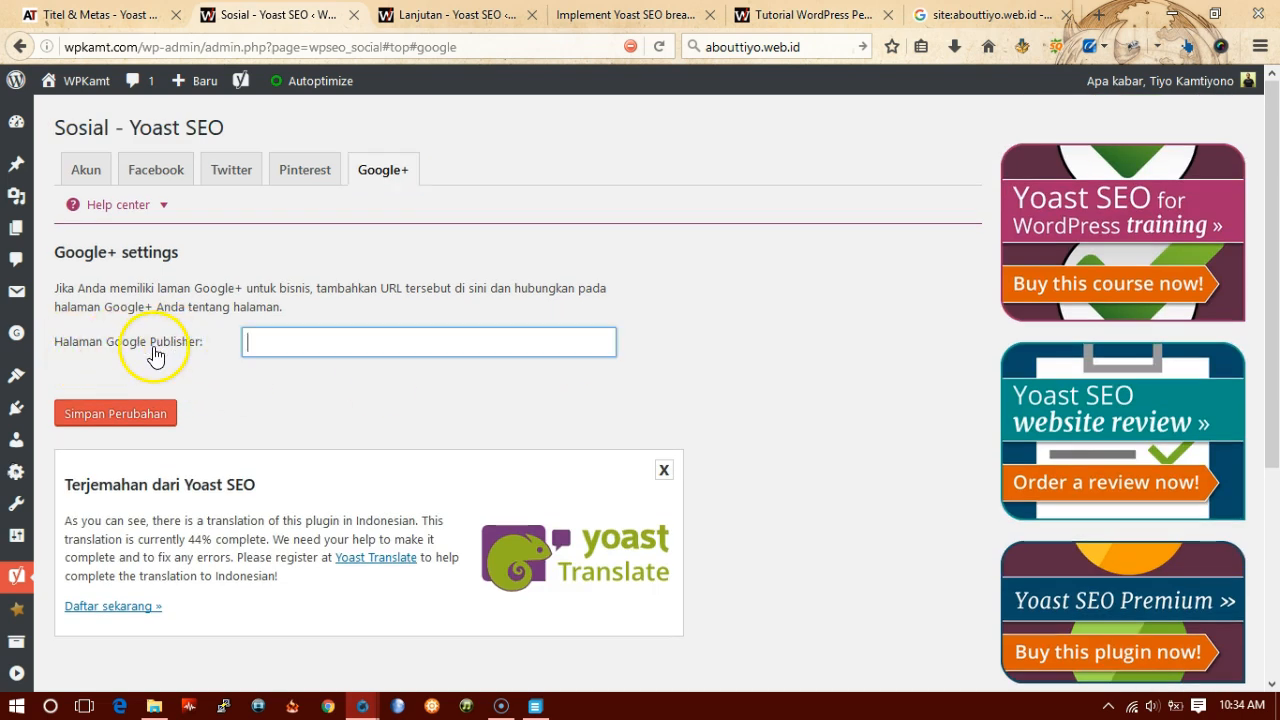
# Open the Peta Situs XML settings and examine the XML sitemap functionality and maximum entries per sitemap.
pyautogui.click(95, 532)
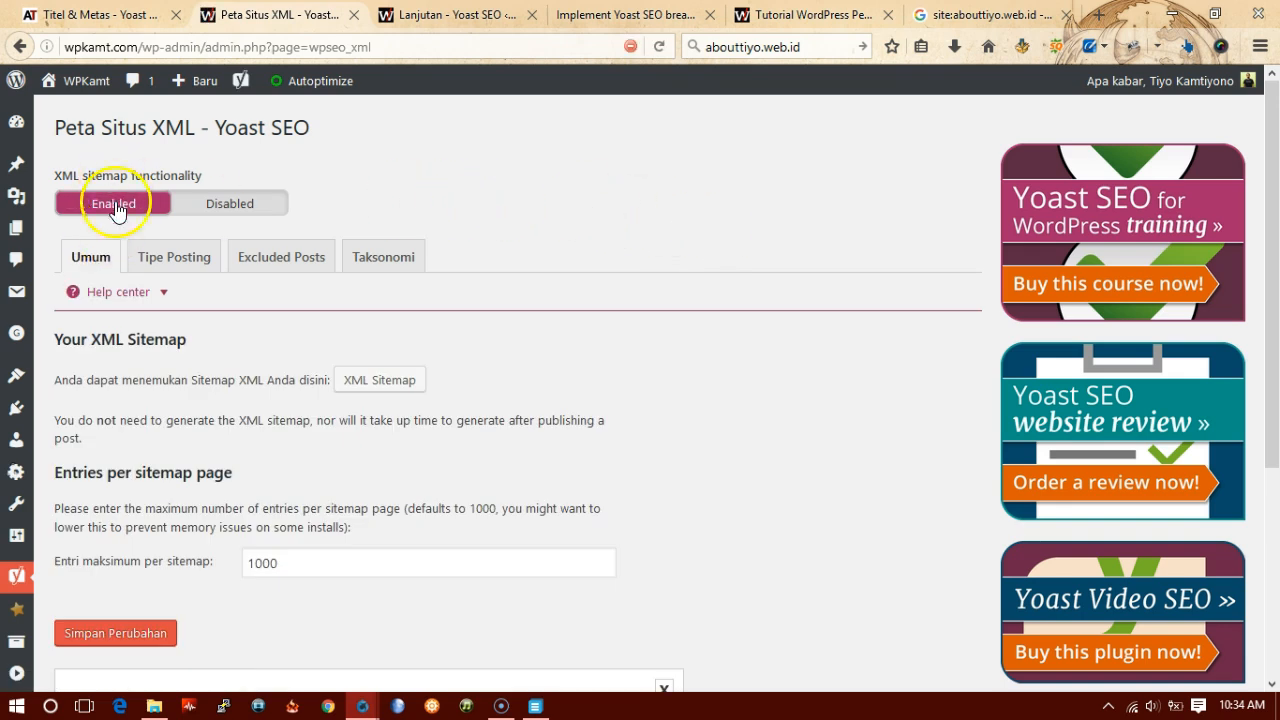
pyautogui.scroll(-3, 226, 437)
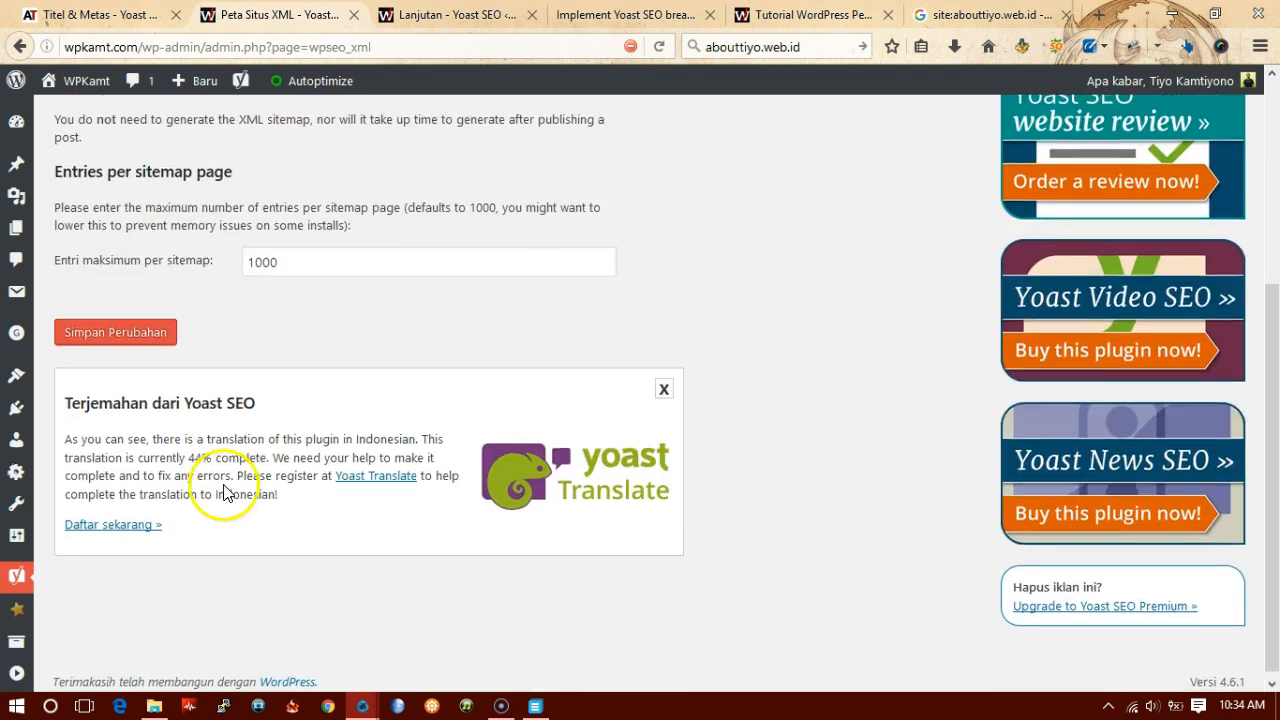
pyautogui.scroll(3, 215, 515)
# Open the Tipe Posting sitemap settings and examine the inclusion options for posts, pages and media.
pyautogui.click(172, 257)
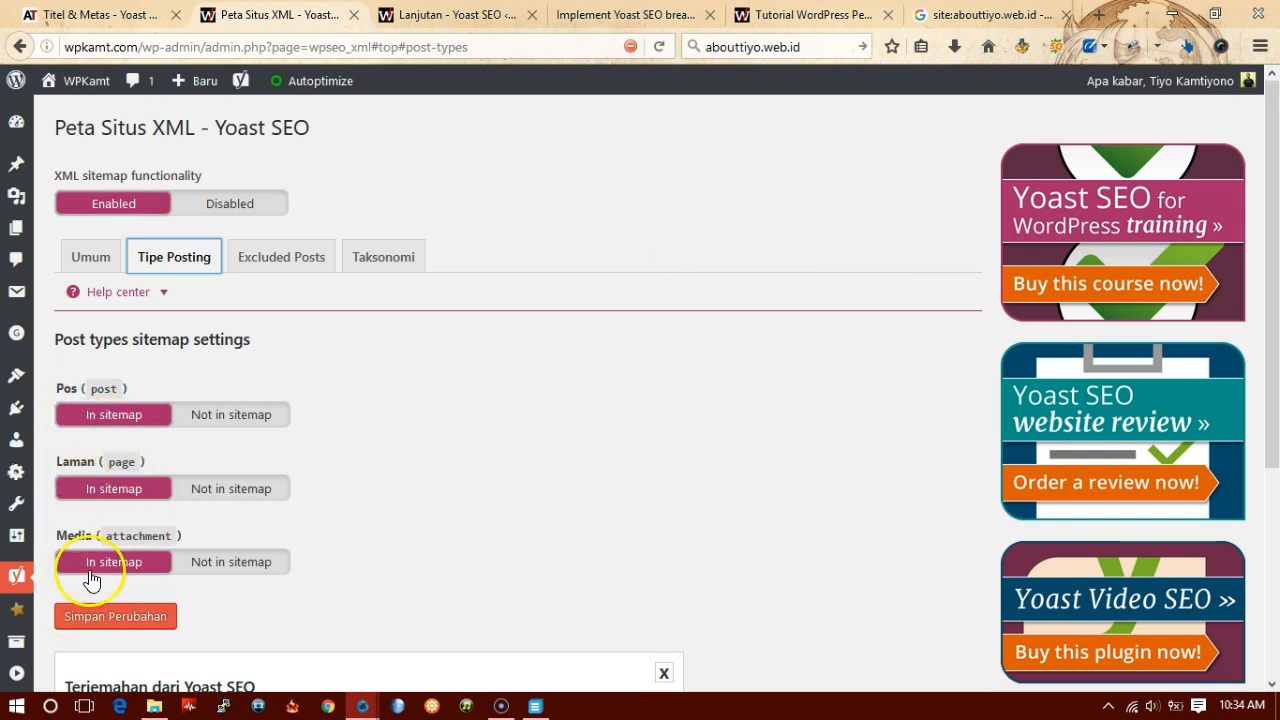
pyautogui.scroll(-2, 95, 585)
pyautogui.scroll(2, 105, 640)
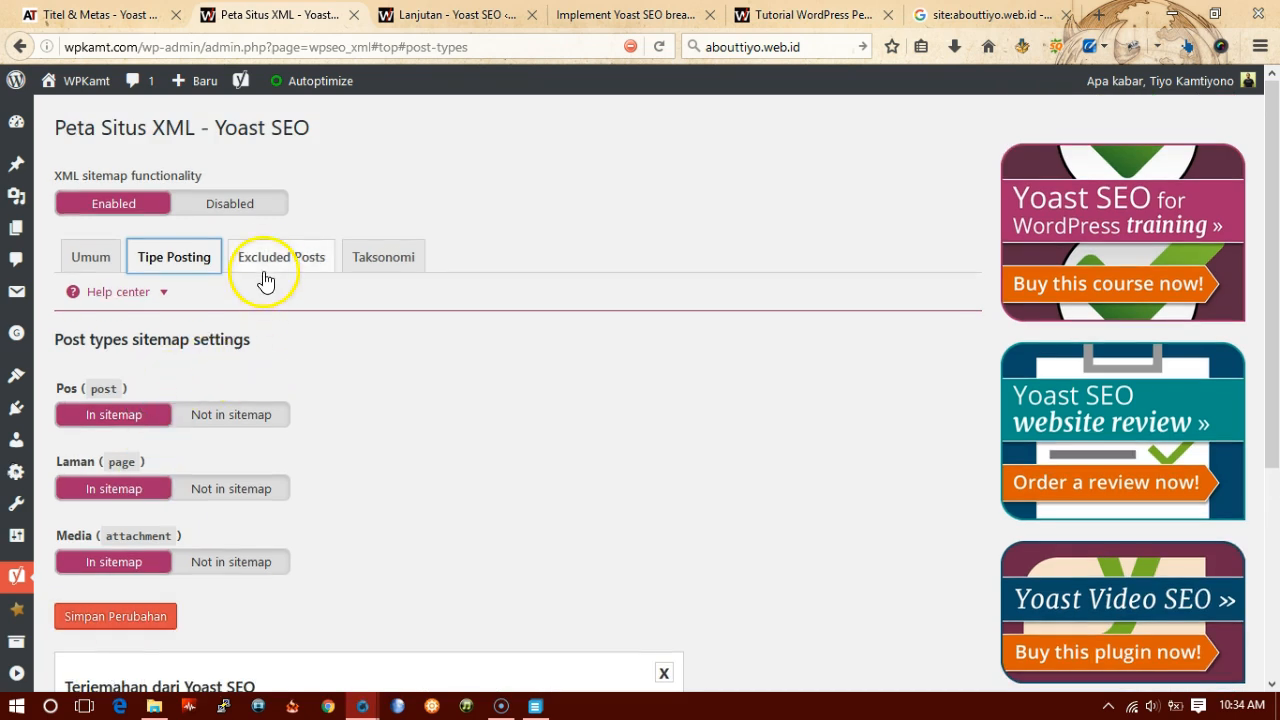
# Open the Excluded Posts settings and examine the Posts to exclude field and its comma-separated Post ID format.
pyautogui.click(264, 274)
pyautogui.click(341, 441)
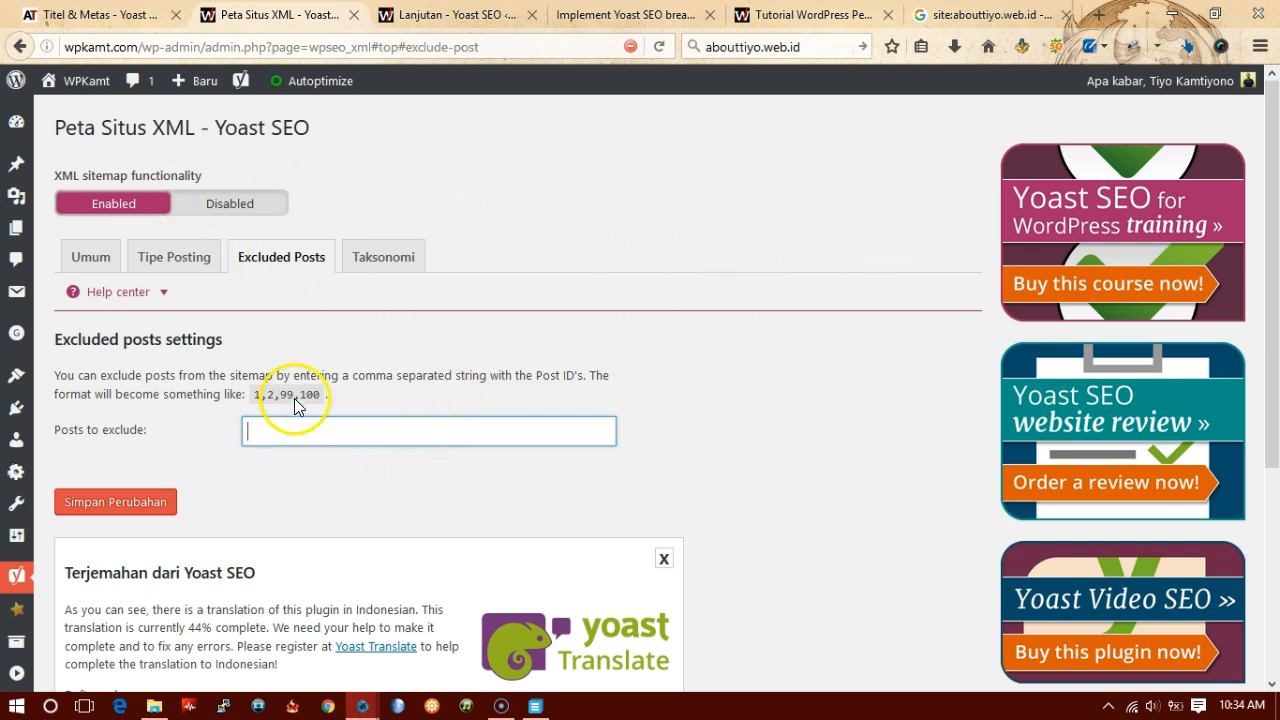
pyautogui.moveTo(240, 398); pyautogui.dragTo(390, 381)
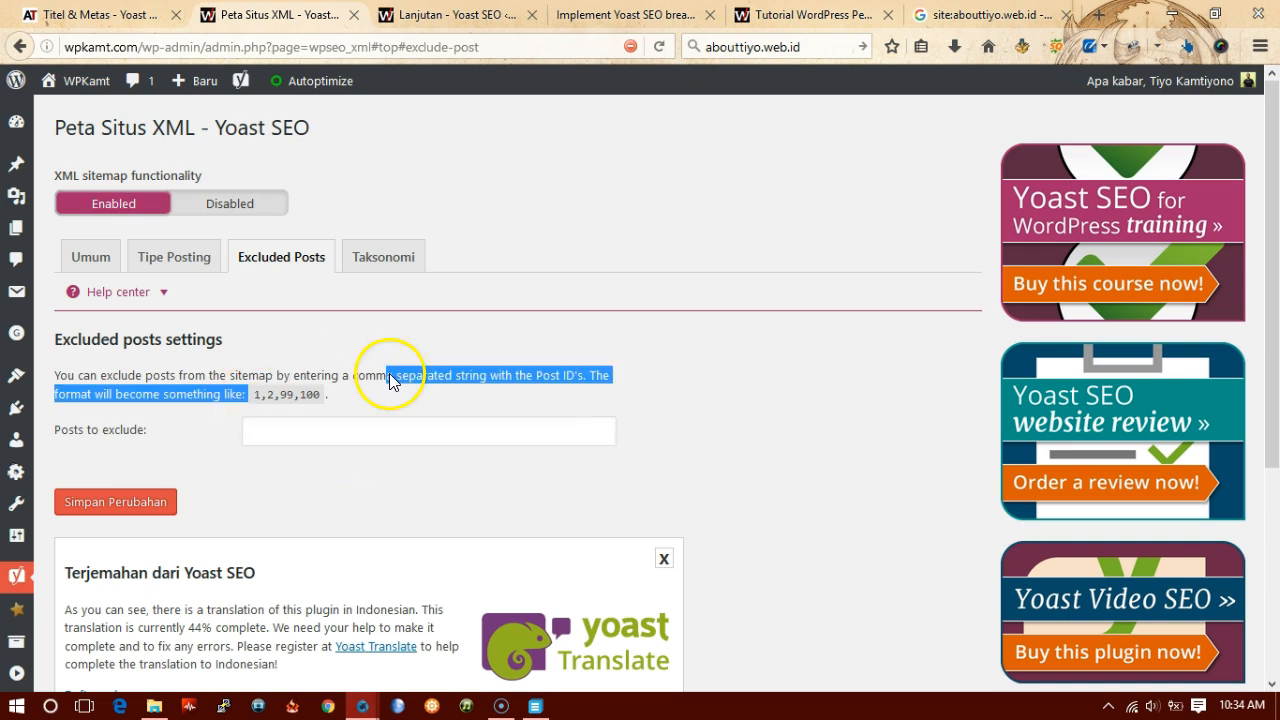
pyautogui.click(368, 397)
pyautogui.click(297, 420)
# Open the Taksonomi sitemap settings and examine the inclusion options for Kategori, Tag, Format and Series.
pyautogui.click(382, 258)
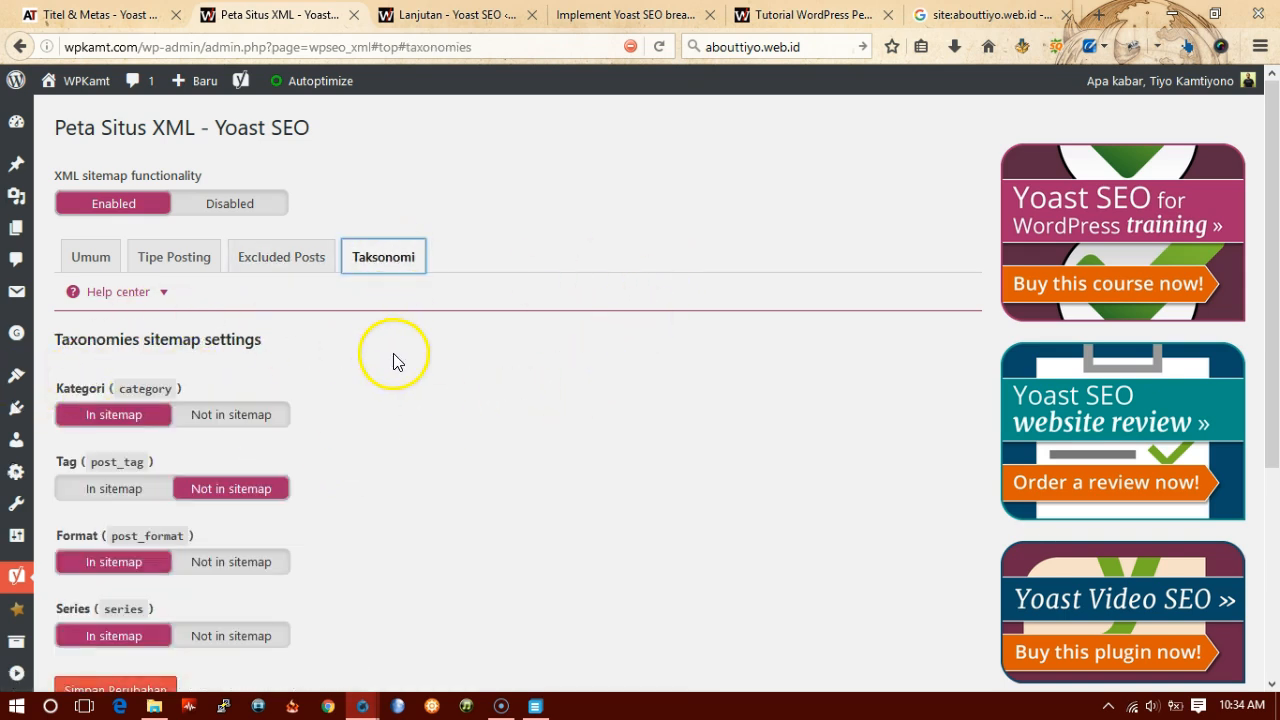
pyautogui.scroll(-2, 513, 390)
pyautogui.scroll(2, 424, 381)
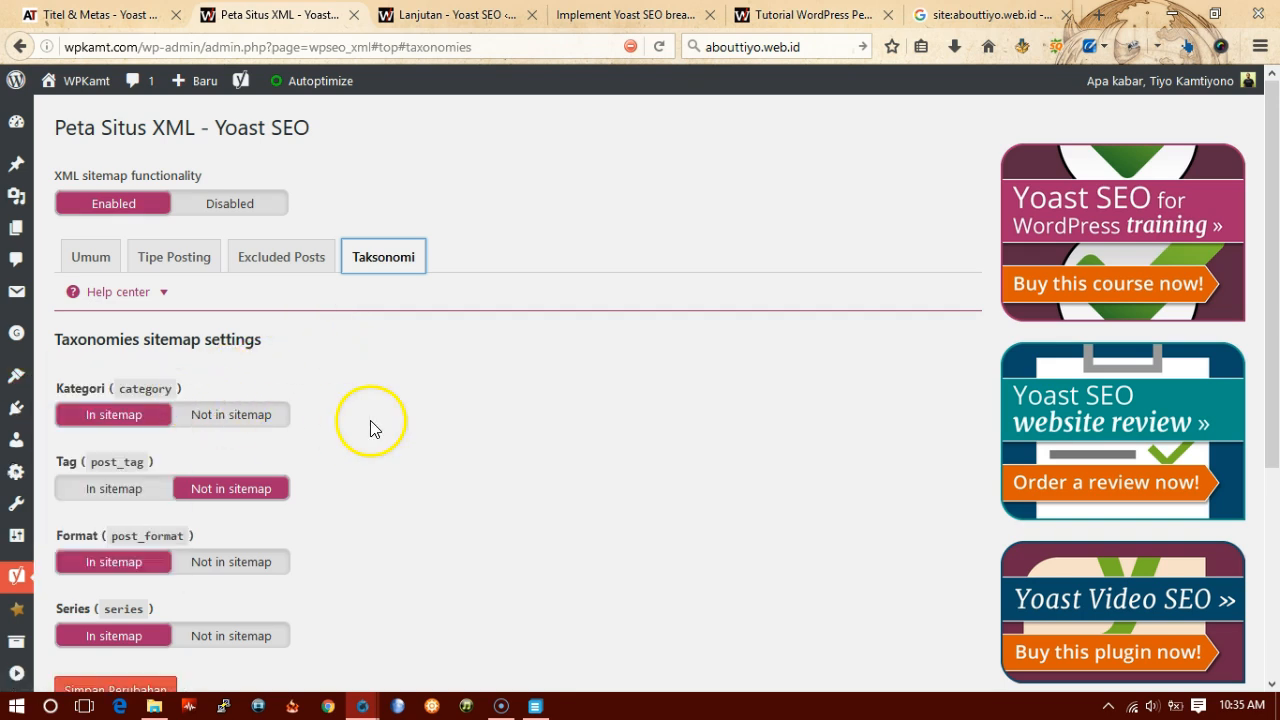
pyautogui.scroll(-2, 330, 440)
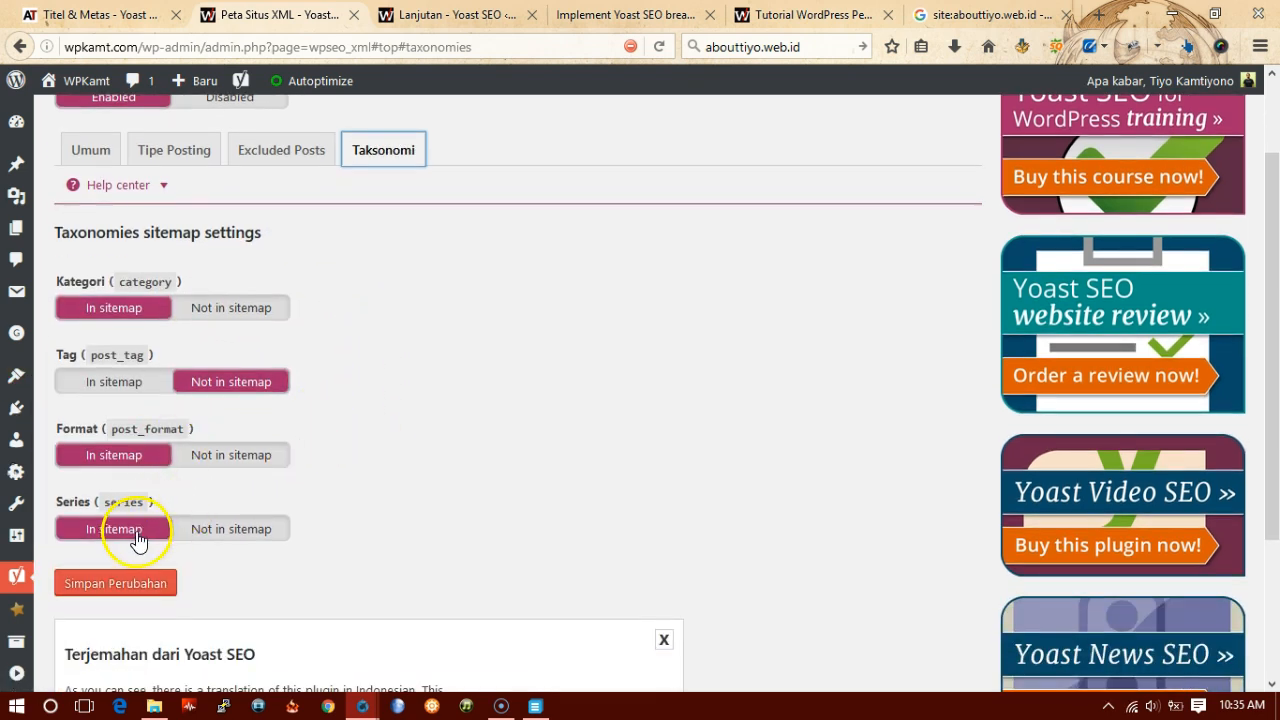
pyautogui.scroll(-4, 510, 355)
# Open the Lanjutan settings and examine the Breadcrumbs section.
pyautogui.moveTo(17, 573)
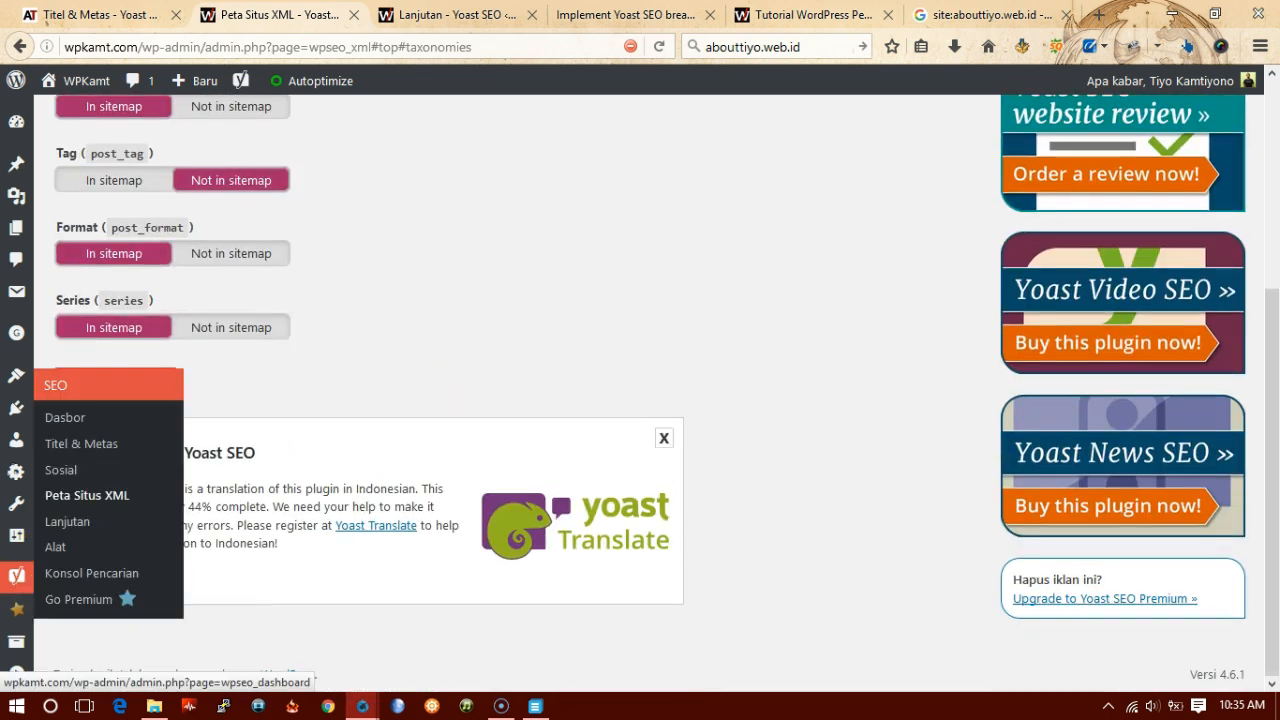
pyautogui.click(72, 542)
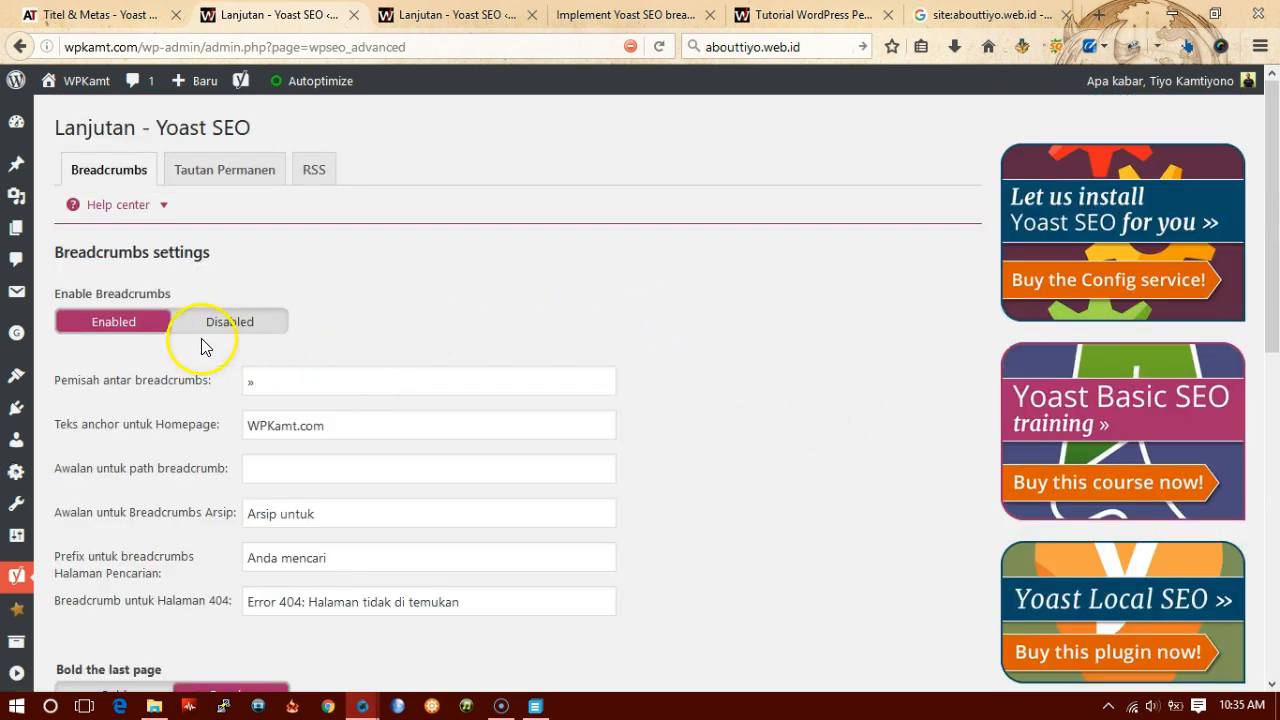
pyautogui.scroll(-2, 366, 314)
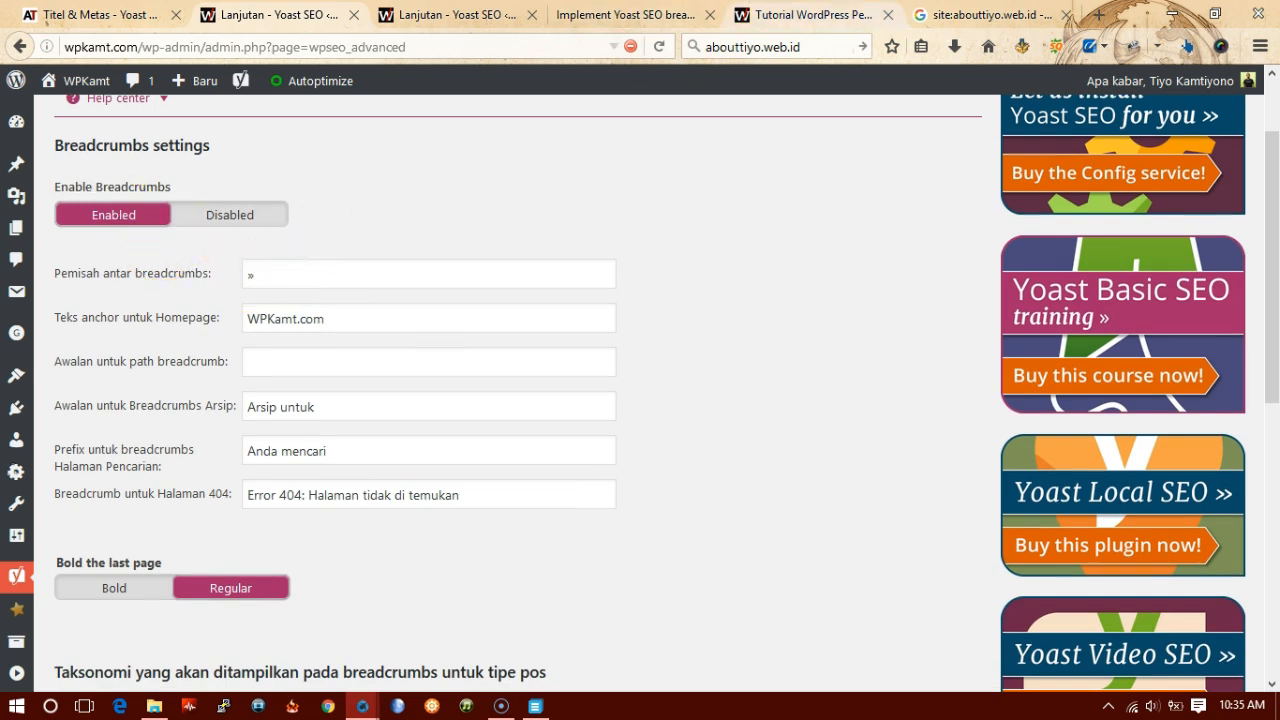
# Open the article "Cara Menggunakan WordPress SEO Plugin (Yoast SEO)" from the WPKamt homepage and return to the breadcrumbs settings.
pyautogui.click(815, 14)
pyautogui.click(920, 380)
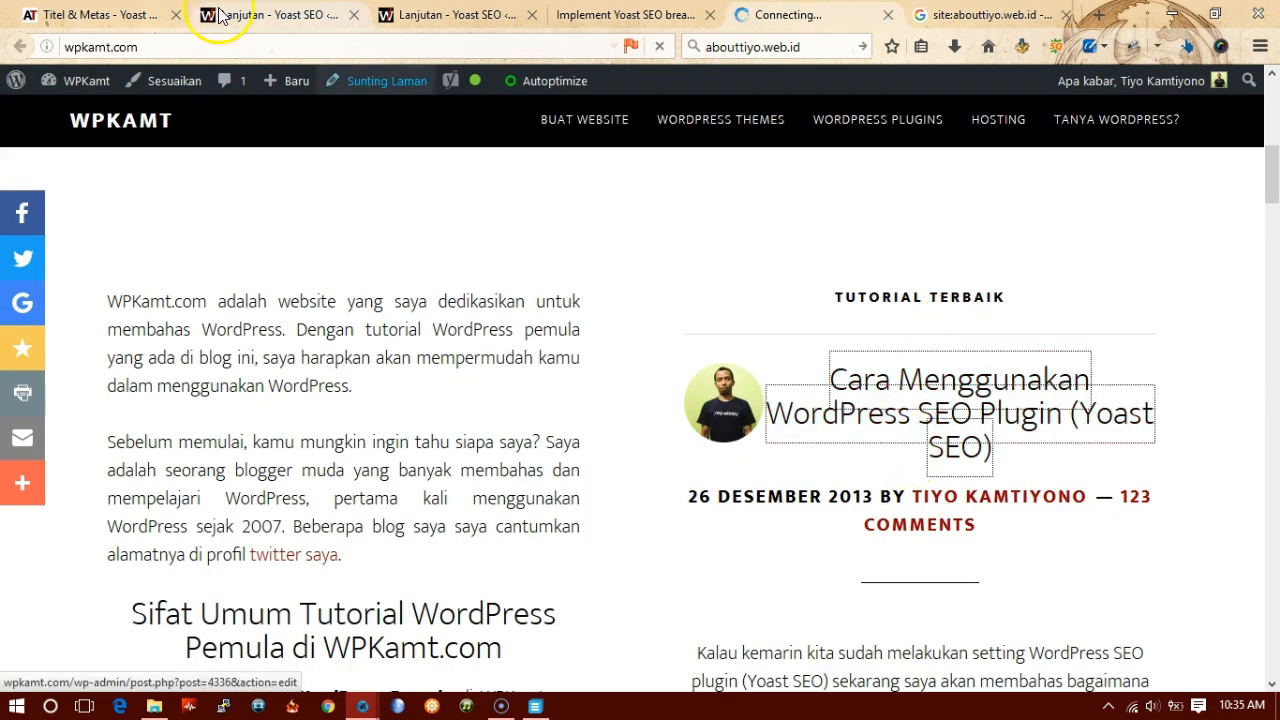
pyautogui.click(278, 14)
# Examine the breadcrumb separator, homepage anchor text, path, archive and search prefixes, and the 404 page text.
pyautogui.click(331, 278)
pyautogui.click(130, 325)
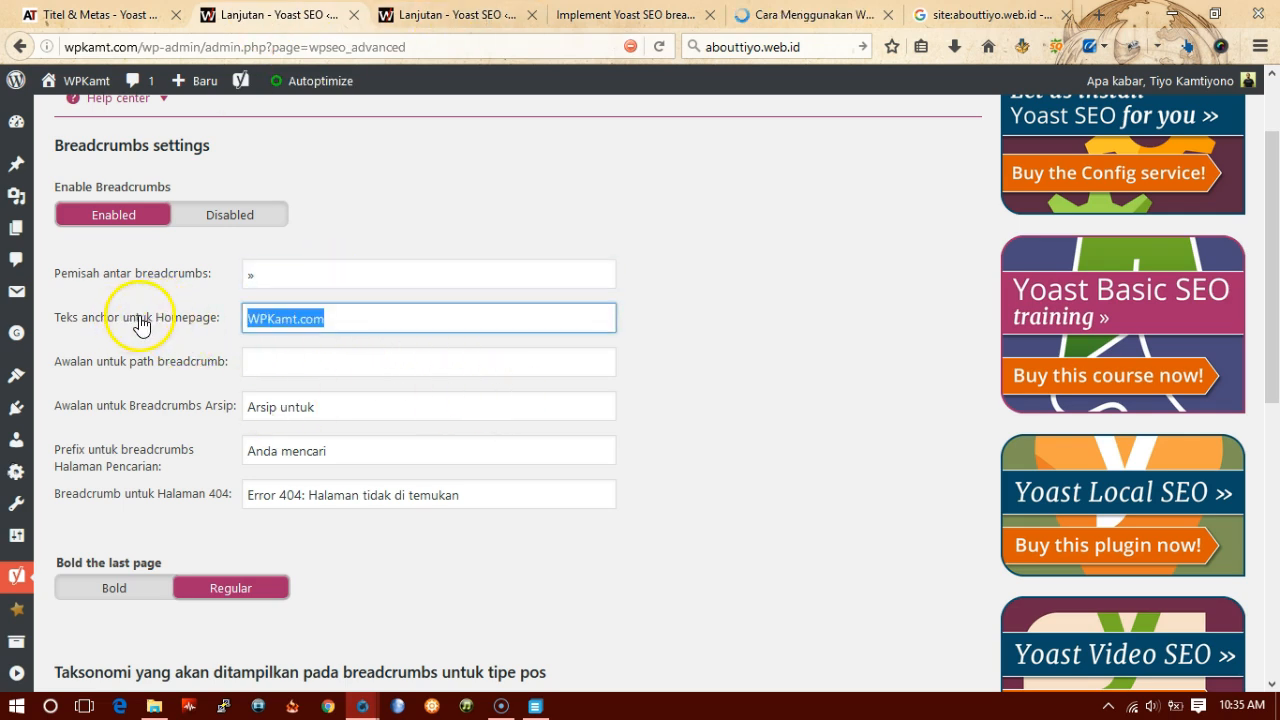
pyautogui.click(350, 320)
pyautogui.click(487, 375)
pyautogui.click(355, 406)
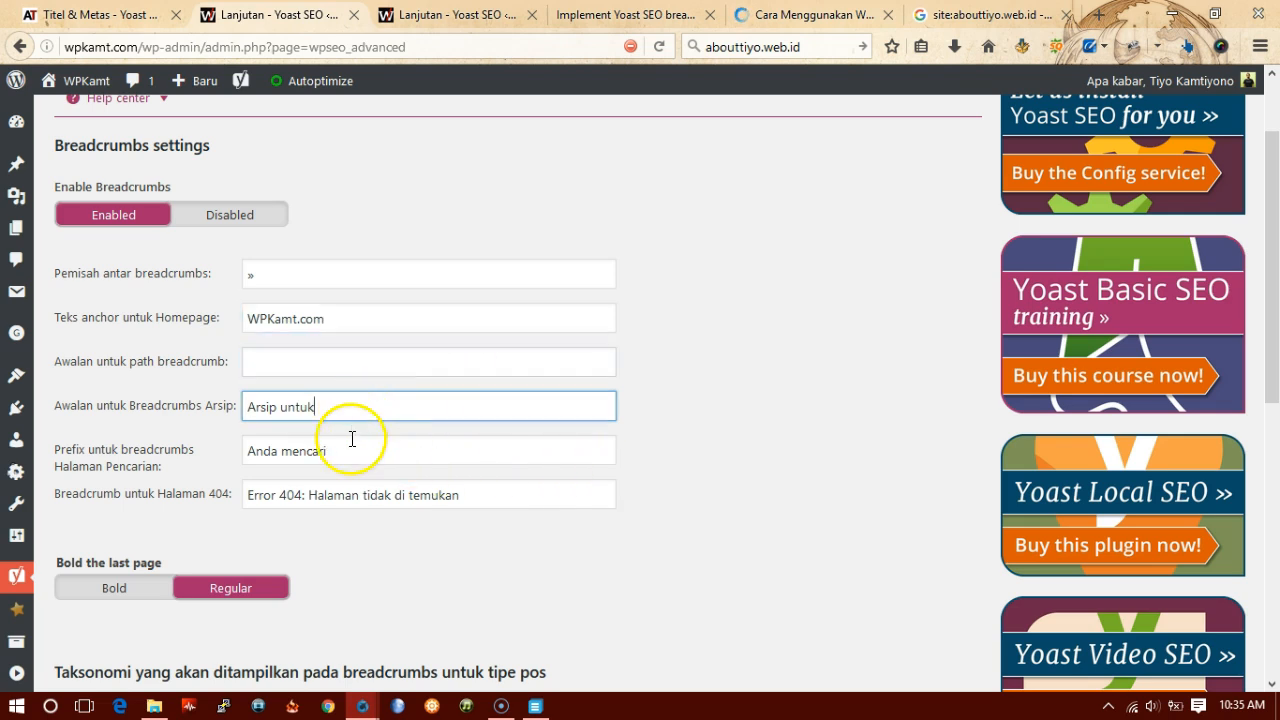
pyautogui.click(457, 450)
pyautogui.click(430, 497)
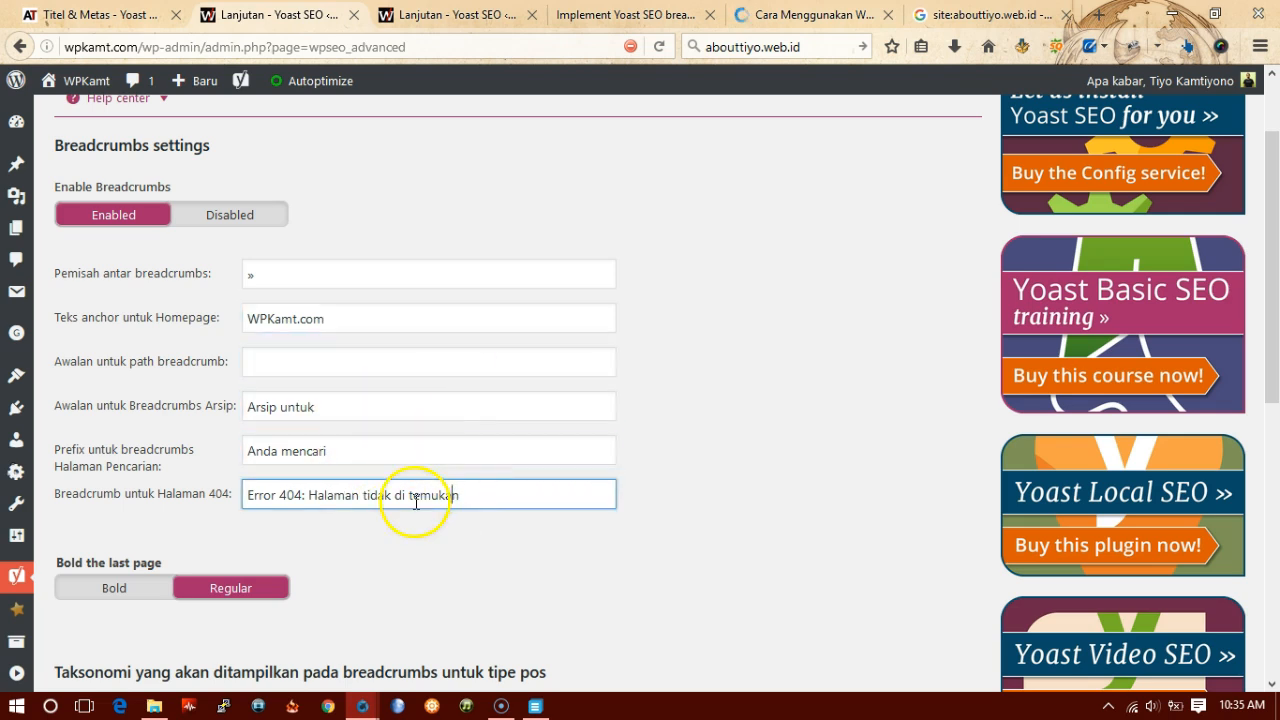
# Review the bold and taxonomy options for breadcrumbs, and view the breadcrumb trail on the opened WPKamt article.
pyautogui.scroll(-2, 160, 523)
pyautogui.scroll(-1, 160, 523)
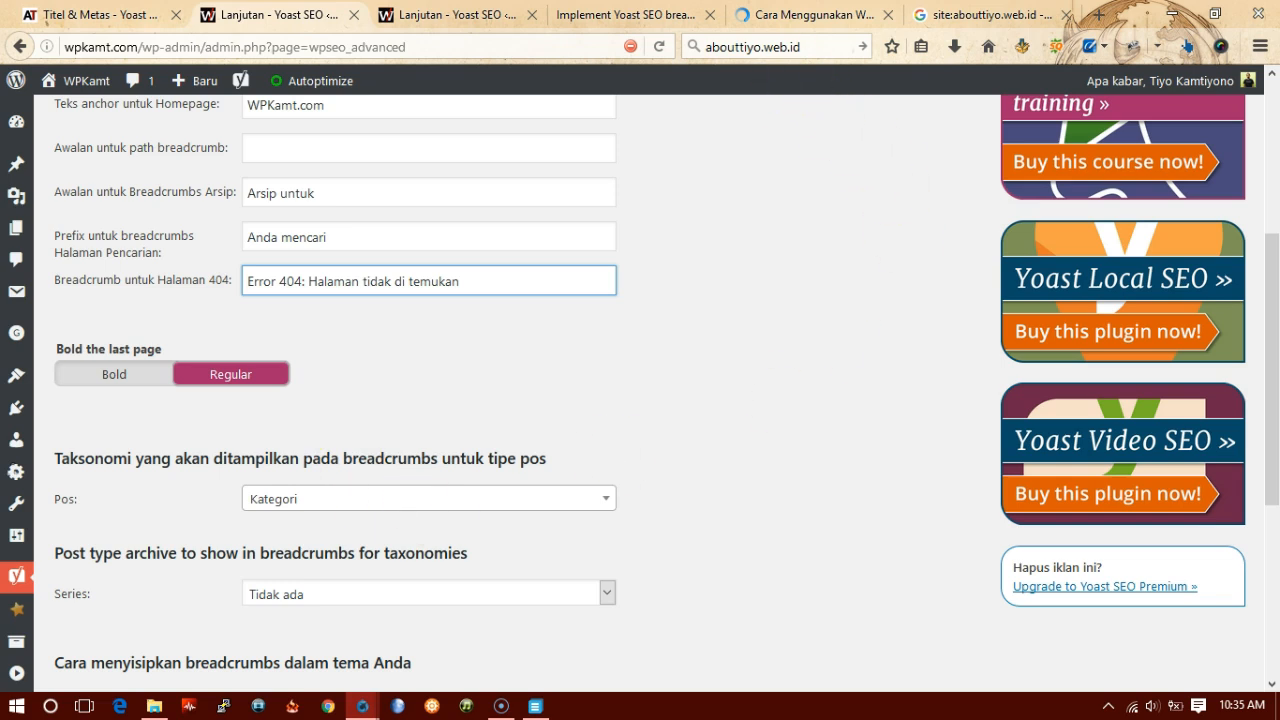
pyautogui.click(830, 14)
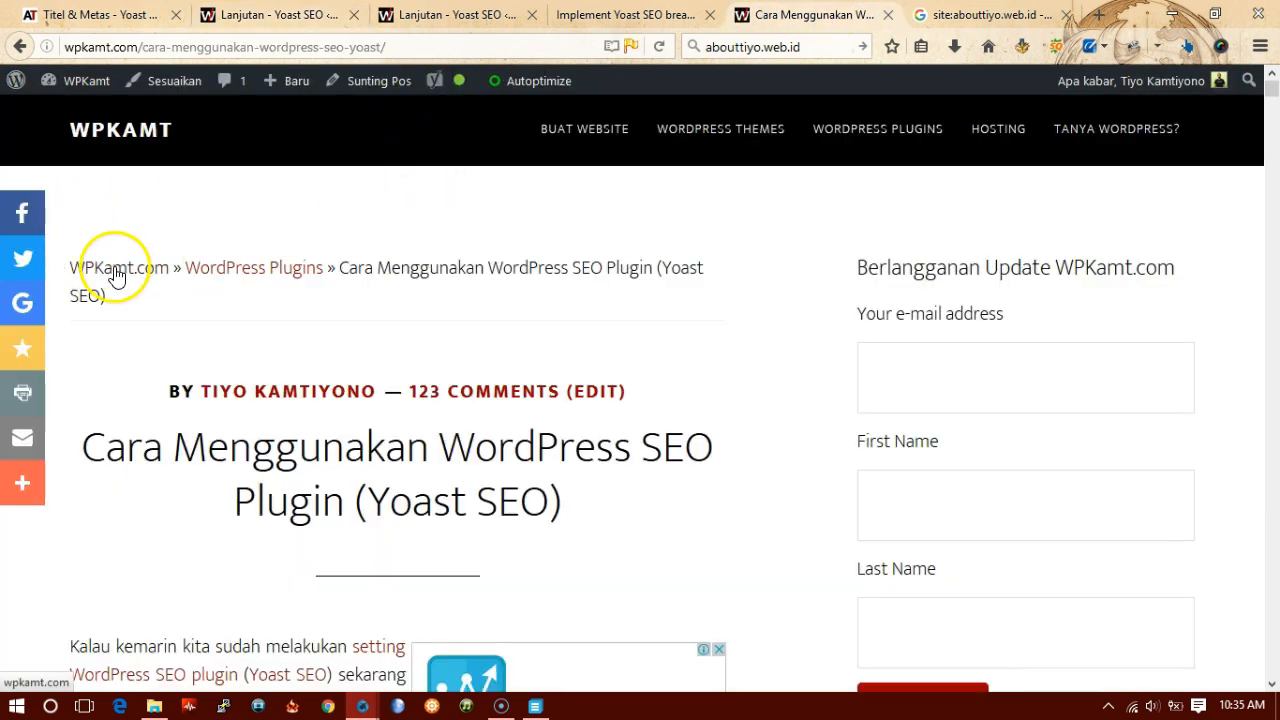
# Highlight the article title in the WPKamt breadcrumb trail and examine the taxonomy and theme implementation sections of the breadcrumbs settings.
pyautogui.moveTo(340, 268); pyautogui.dragTo(446, 303)
pyautogui.click(543, 287)
pyautogui.click(318, 16)
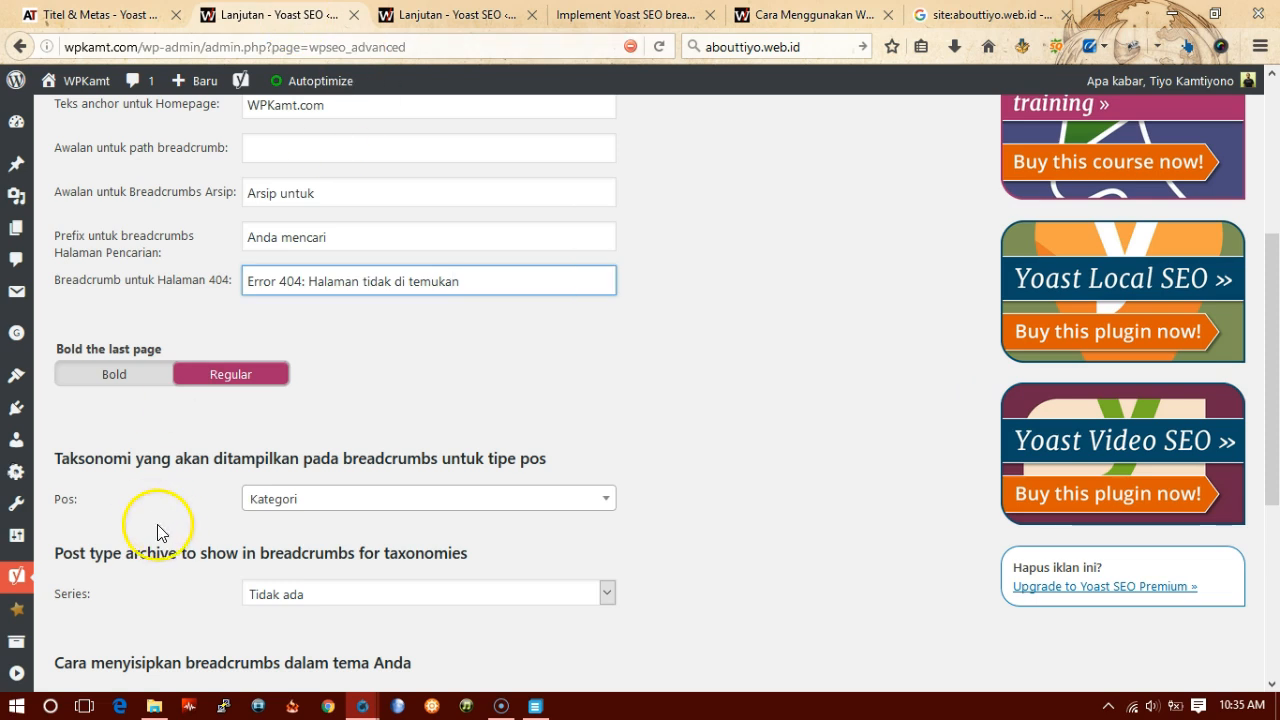
pyautogui.scroll(-7, 306, 471)
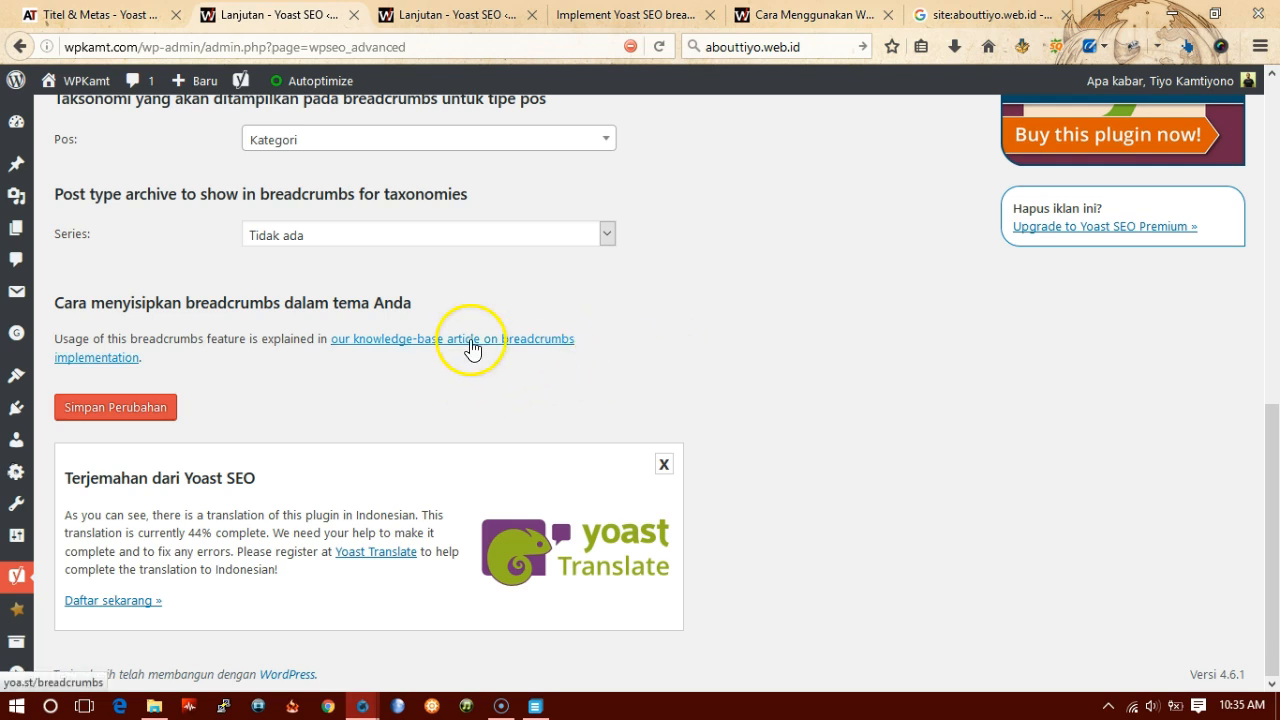
pyautogui.scroll(5, 700, 245)
# View the Yoast knowledge-base article "Implement Yoast SEO breadcrumbs" and examine the yoast_breadcrumb code and the theme files suggested for it.
pyautogui.click(650, 15)
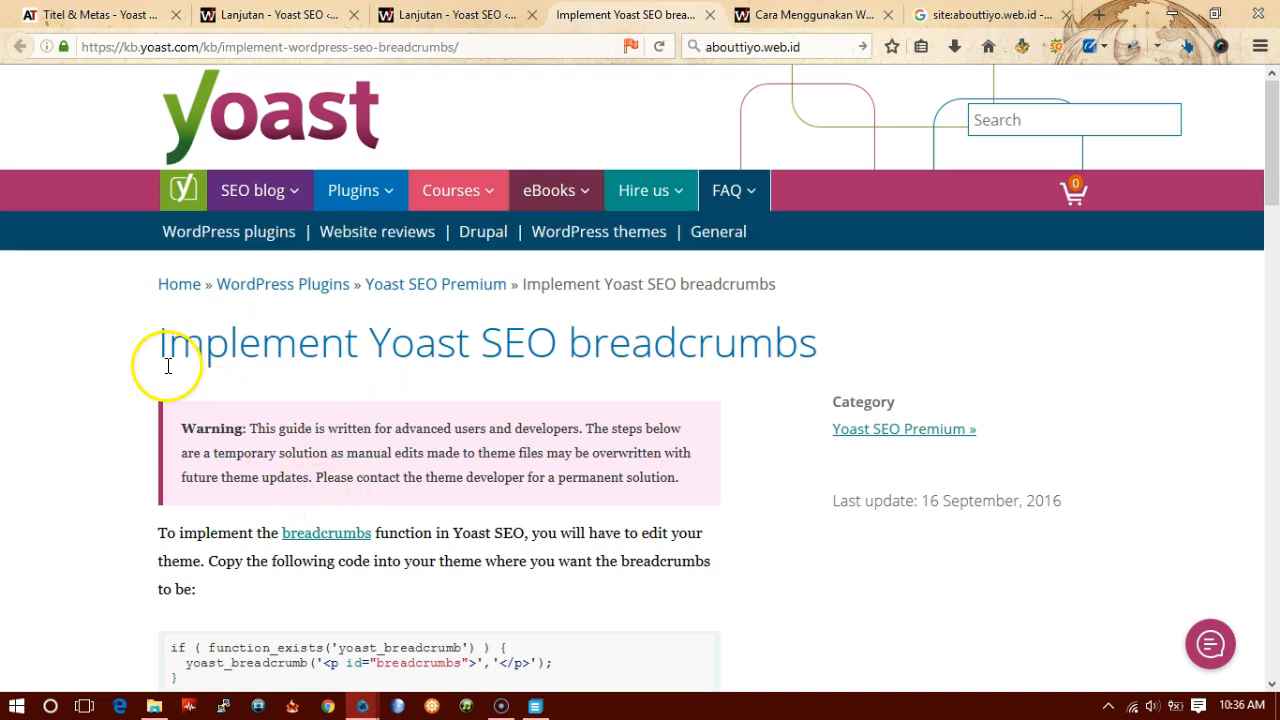
pyautogui.scroll(-3, 168, 366)
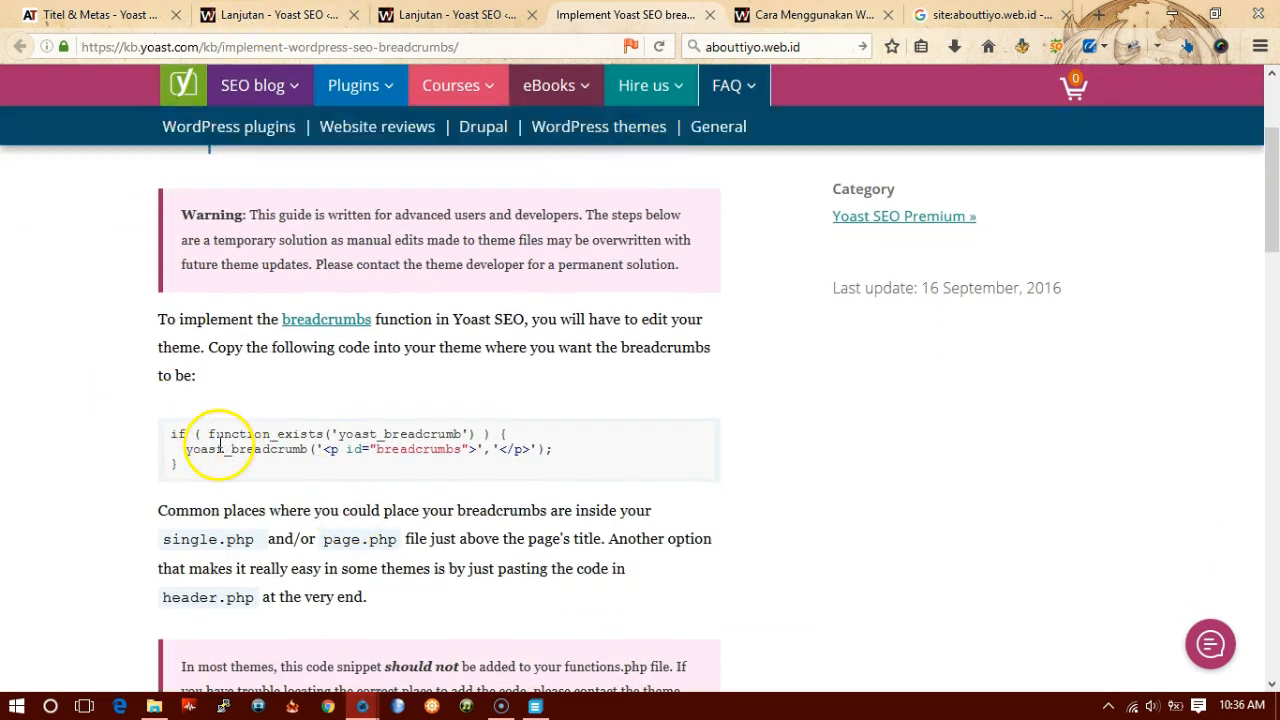
pyautogui.moveTo(170, 440)
pyautogui.mouseDown()
pyautogui.moveTo(212, 451)
pyautogui.moveTo(214, 477)
pyautogui.moveTo(157, 434)
pyautogui.mouseUp()
pyautogui.click(196, 485)
pyautogui.click(157, 471)
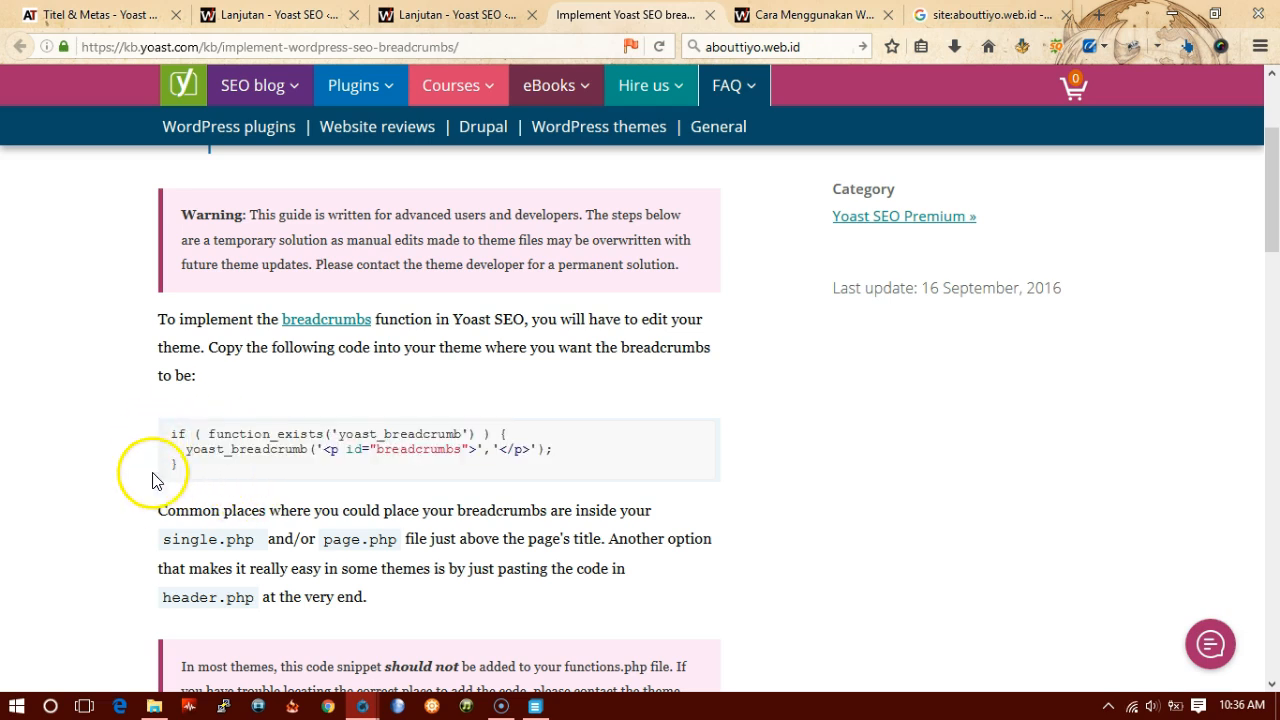
pyautogui.scroll(-2, 157, 480)
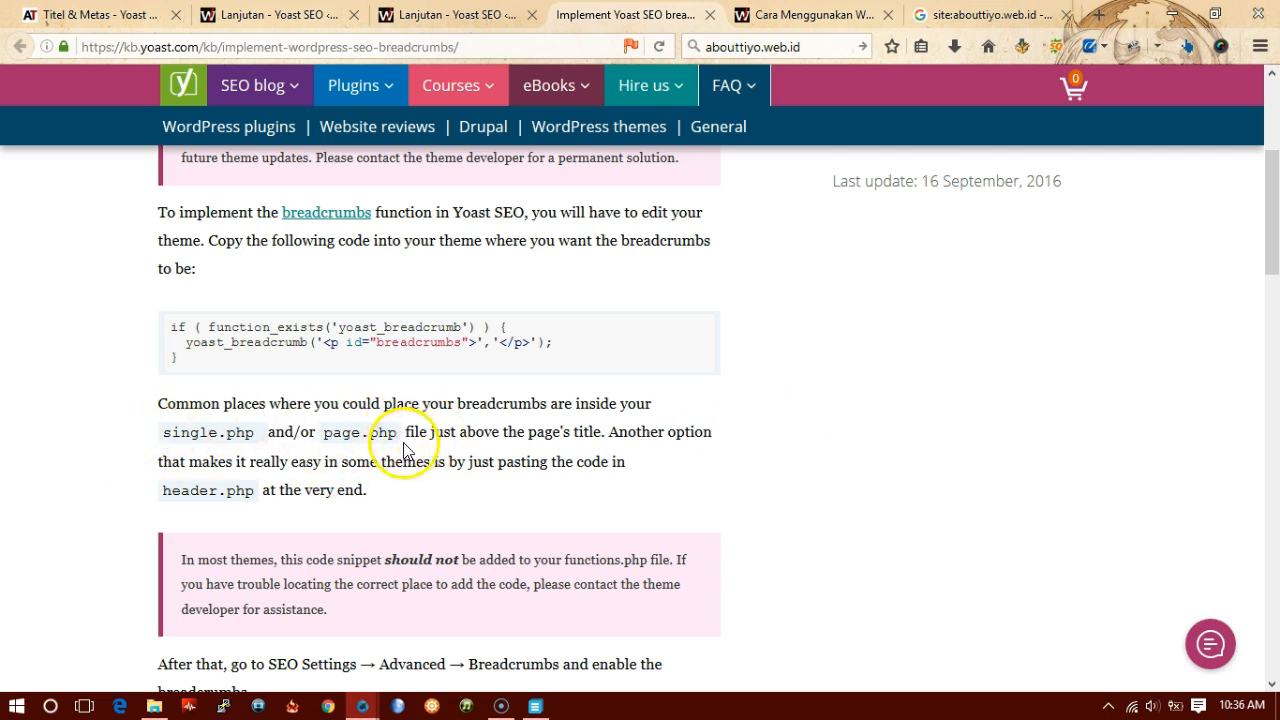
# Open the Tautan Permanen settings and switch the /category/ base option to Remove and back to Keep.
pyautogui.hotkey('ctrl', 'shift', 'Tab')
pyautogui.click(251, 178)
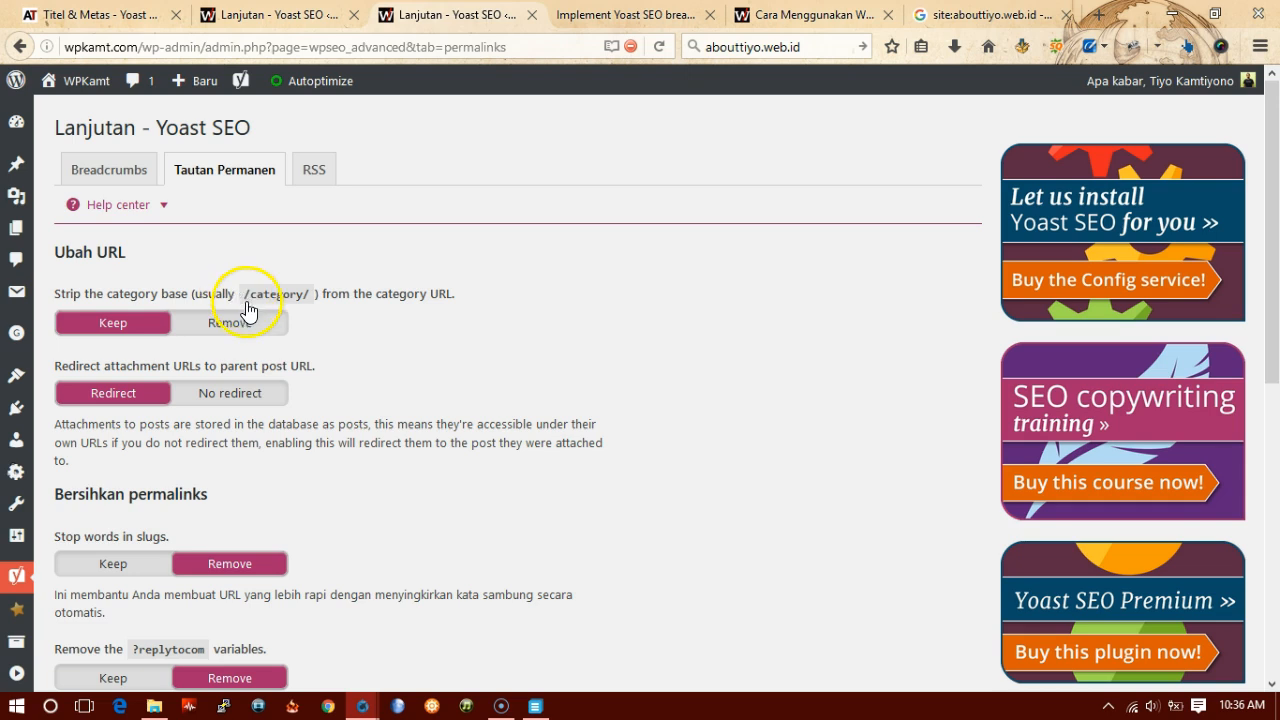
pyautogui.moveTo(247, 303); pyautogui.dragTo(315, 299)
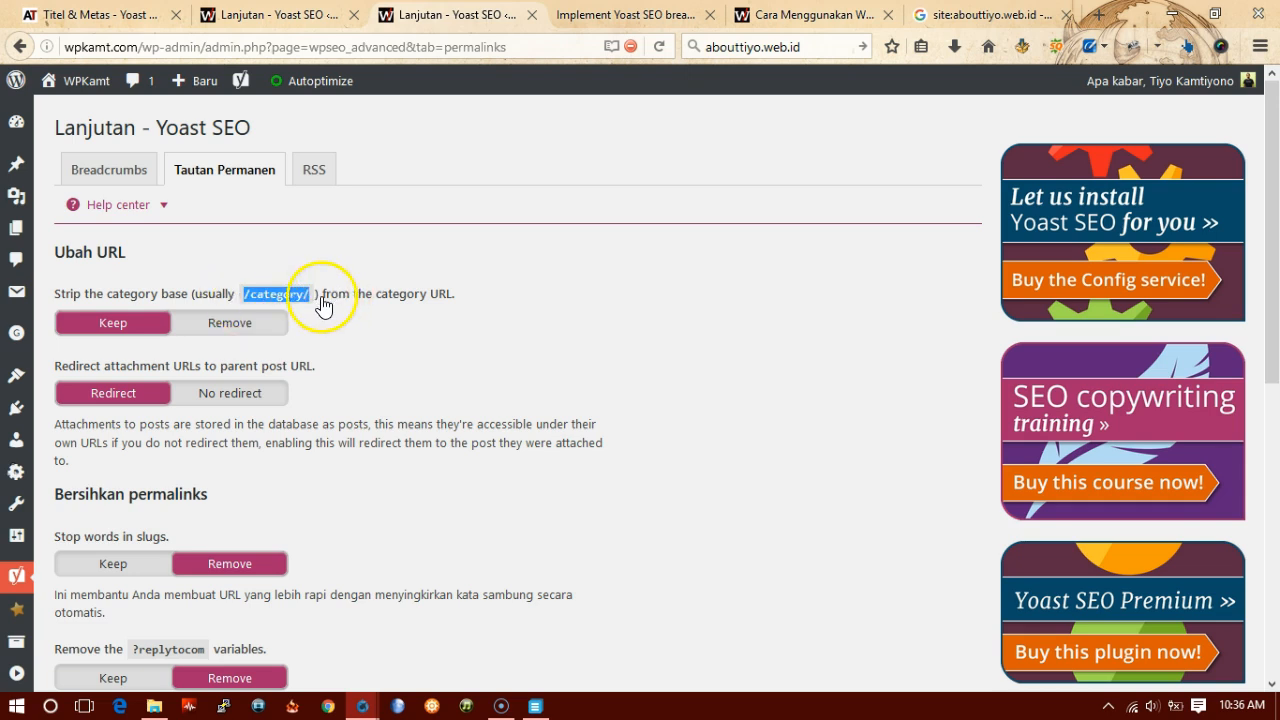
pyautogui.click(422, 291)
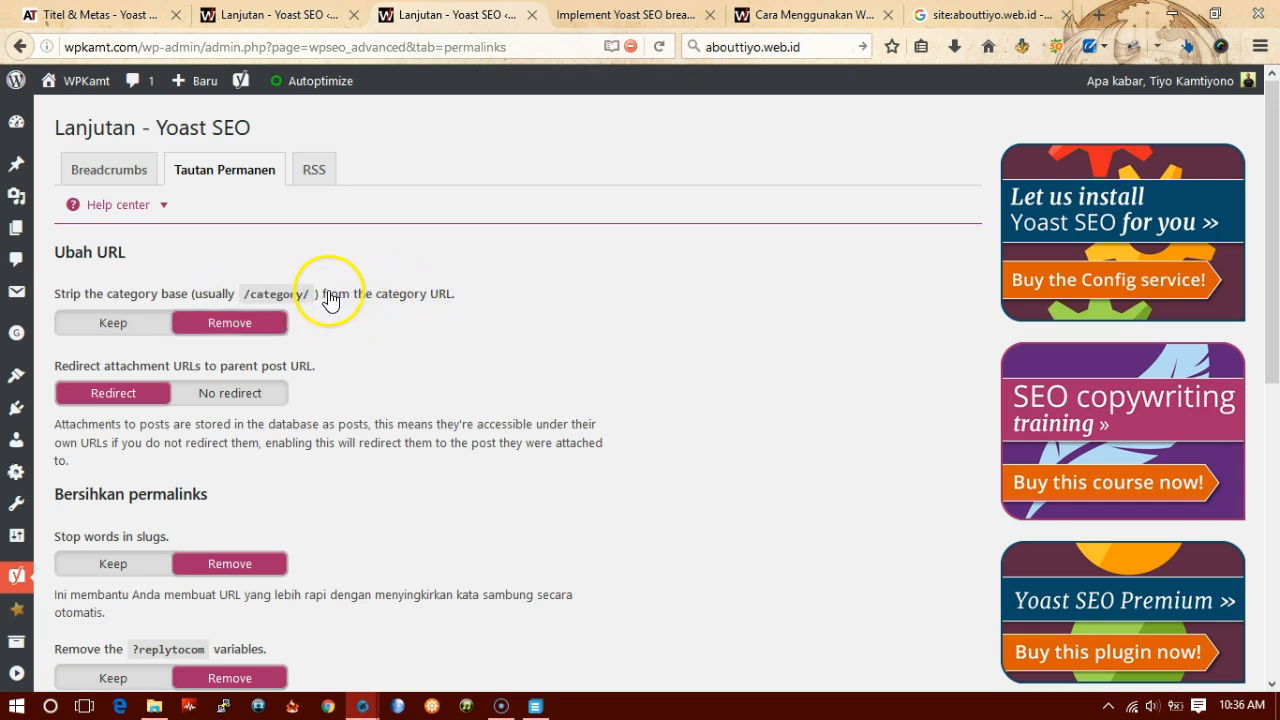
pyautogui.click(138, 321)
# Open the WordPress Plugins category archive from the WPKamt article's breadcrumb and highlight "category" in its URL.
pyautogui.click(812, 15)
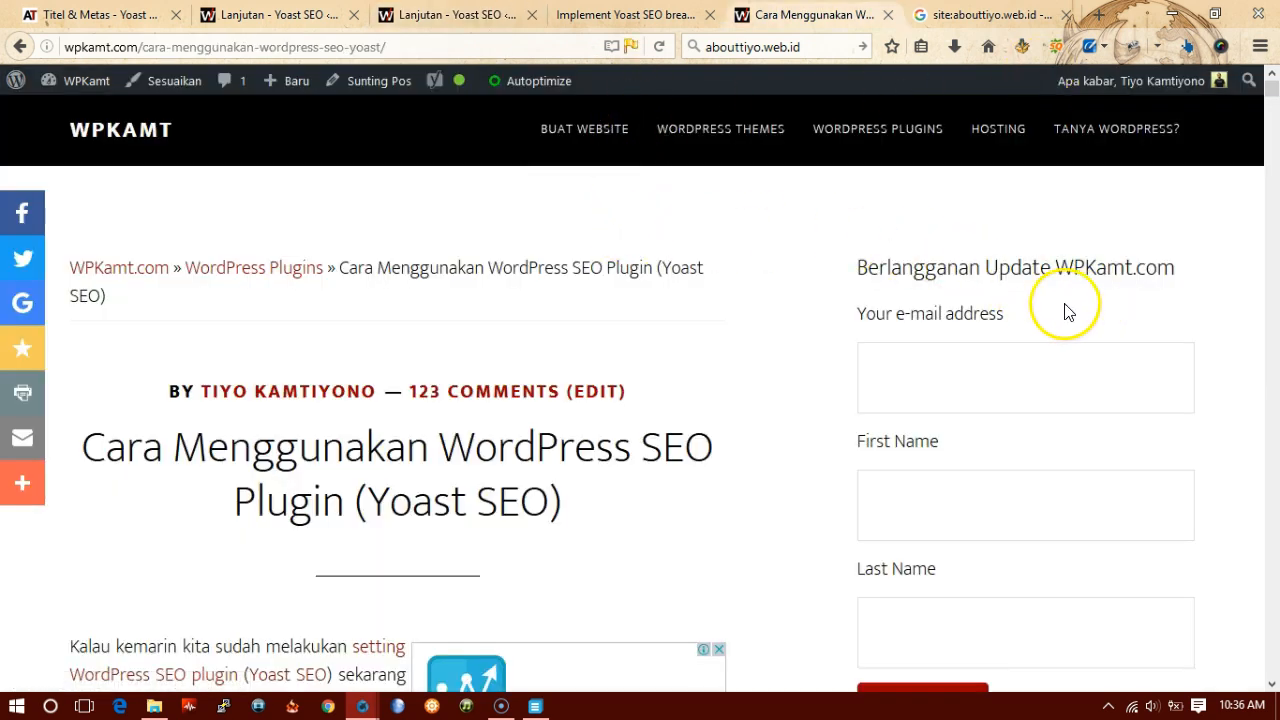
pyautogui.click(255, 284)
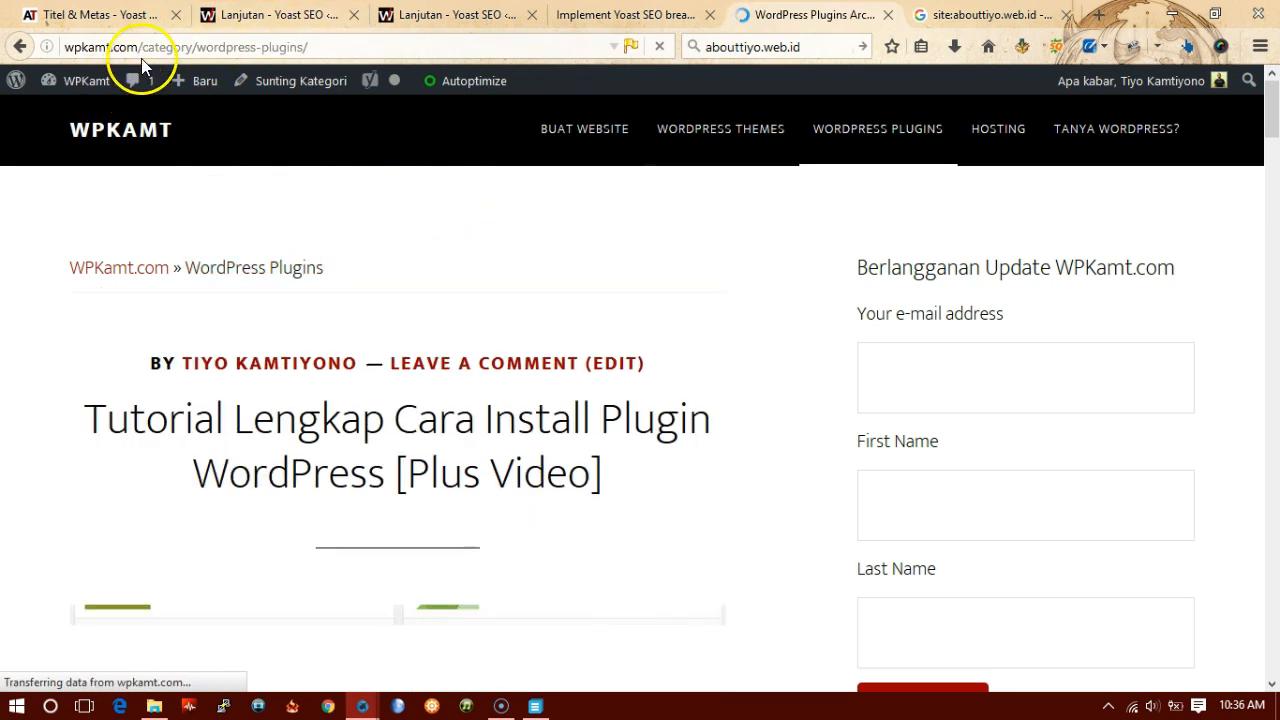
pyautogui.moveTo(142, 50); pyautogui.dragTo(197, 55)
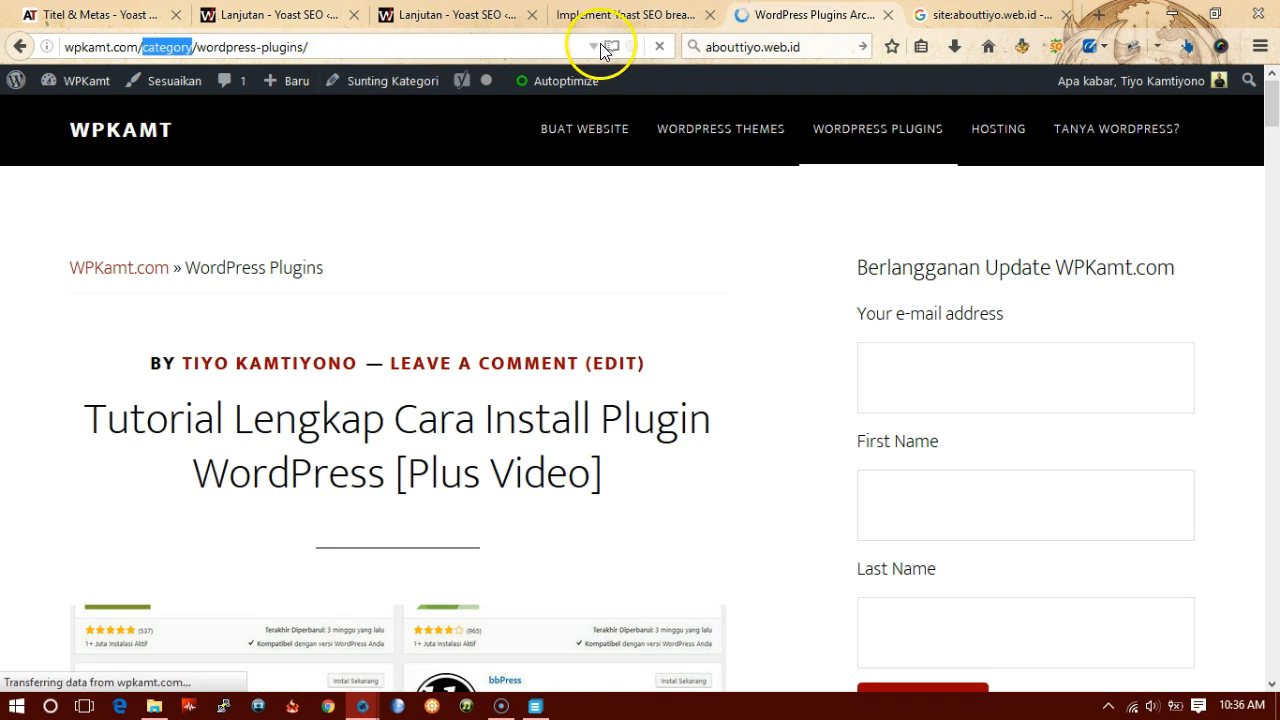
# Return to the Tautan Permanen settings and examine the attachment redirect and Bersihkan permalinks options.
pyautogui.click(262, 15)
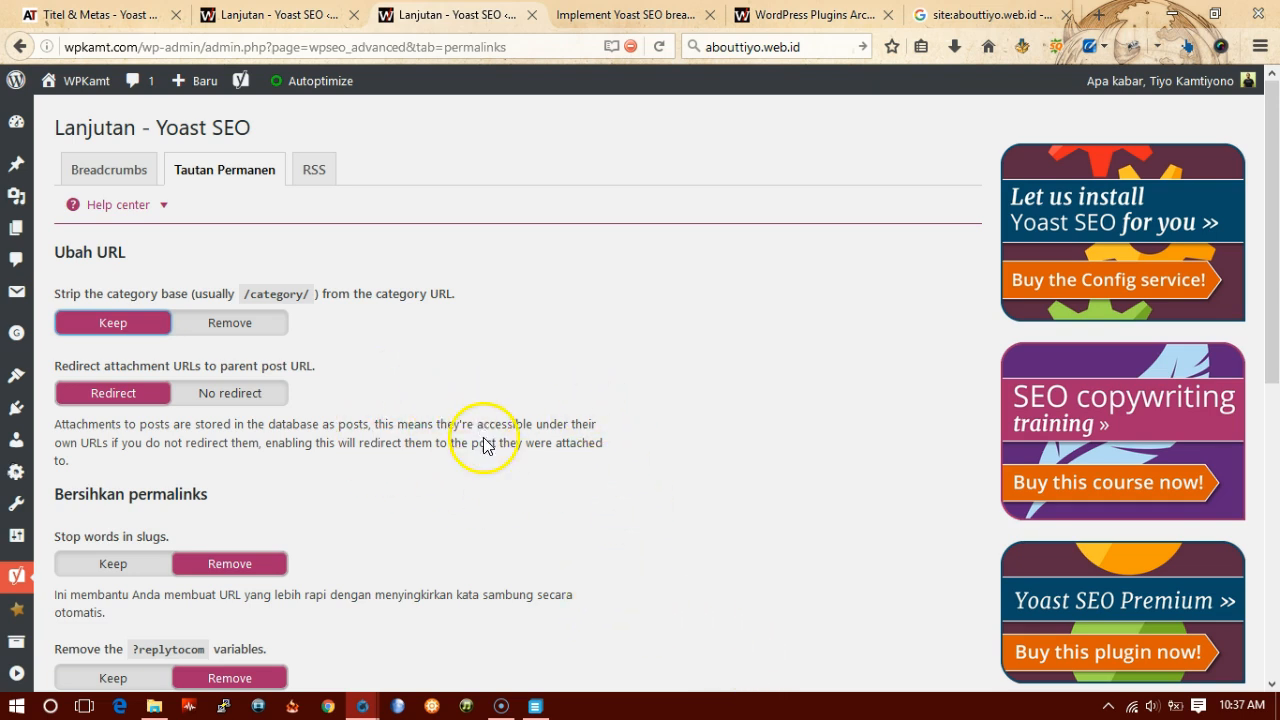
pyautogui.scroll(-3, 563, 389)
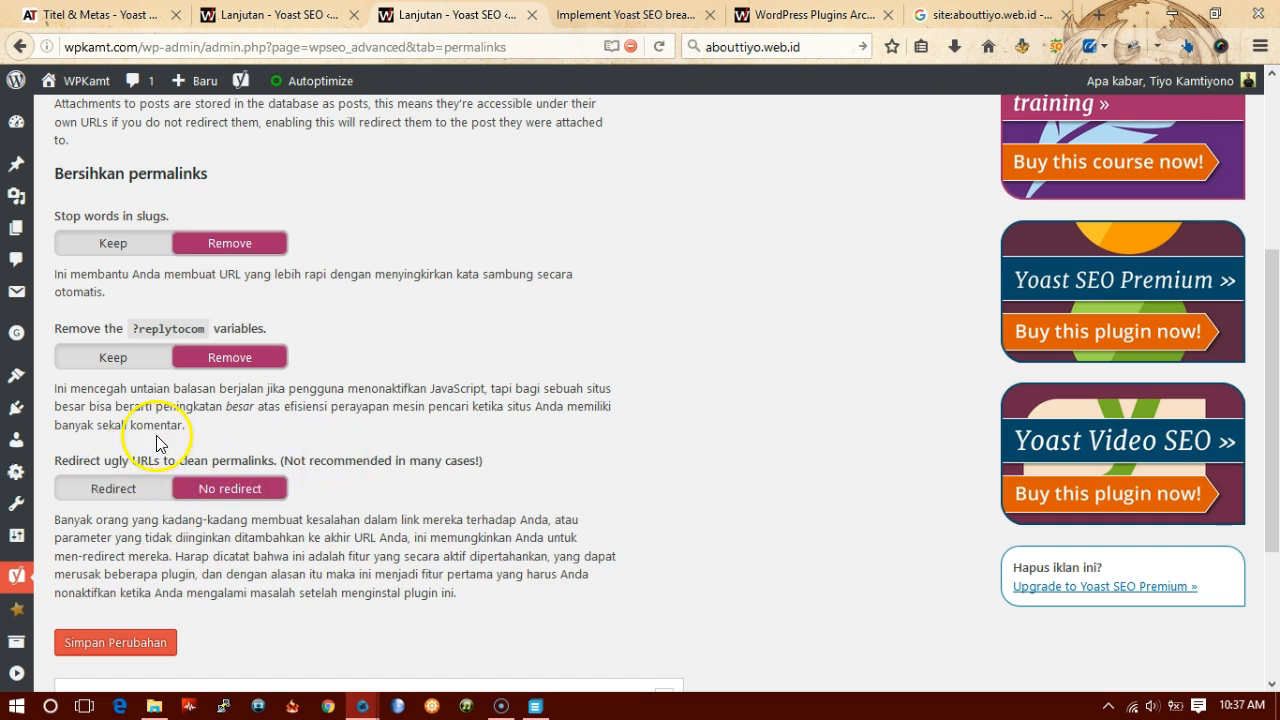
pyautogui.scroll(5, 426, 510)
# Open the RSS feed settings and examine the content placed before and after each post and the available variables.
pyautogui.click(314, 169)
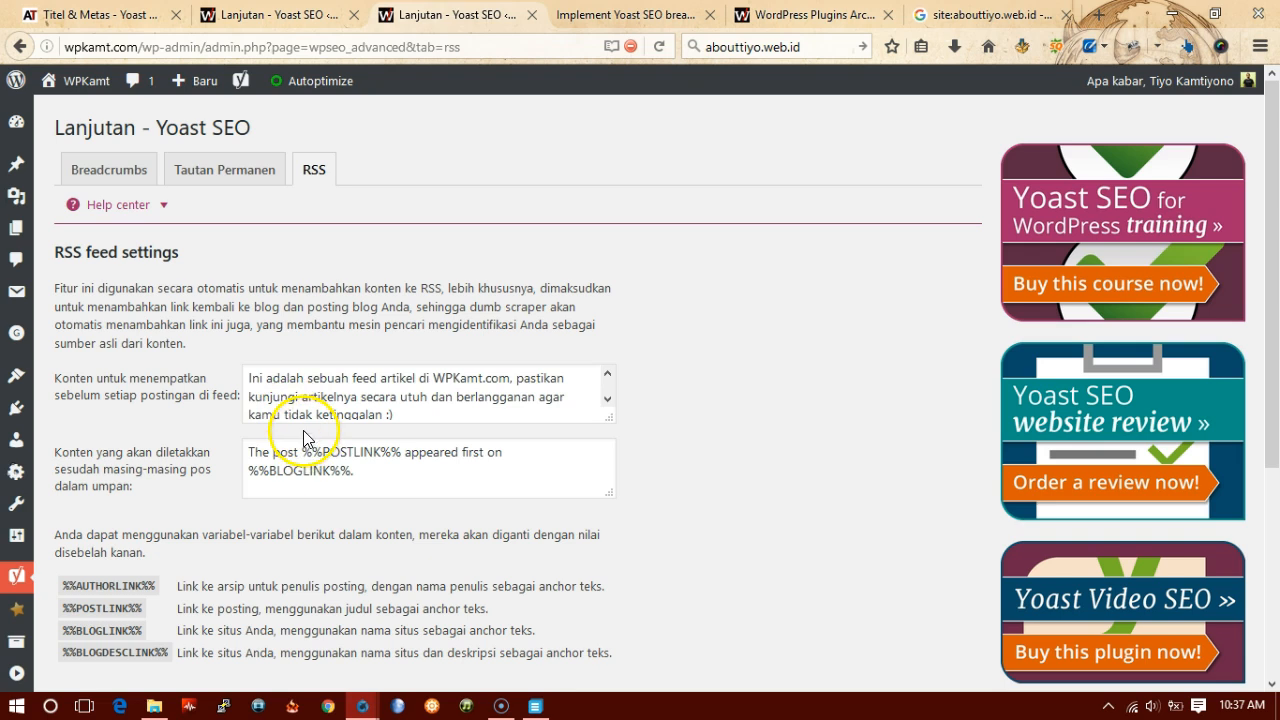
pyautogui.scroll(-2, 620, 420)
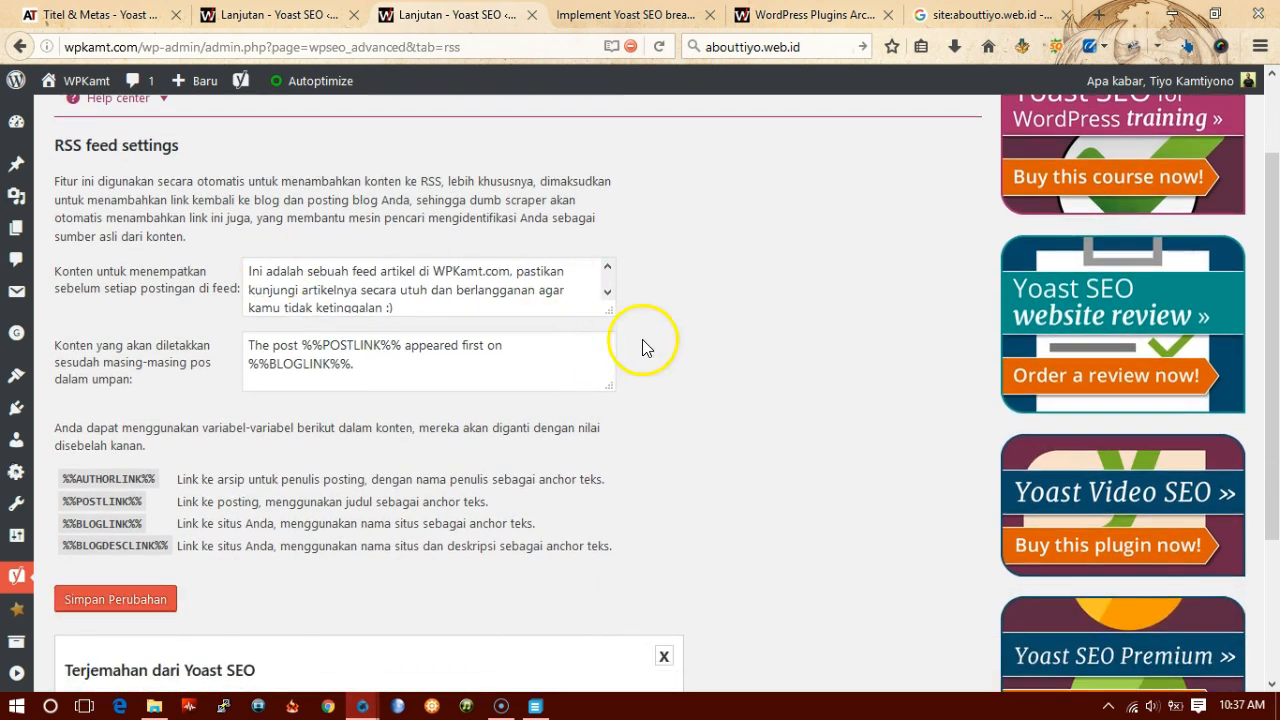
pyautogui.moveTo(606, 400); pyautogui.dragTo(608, 429)
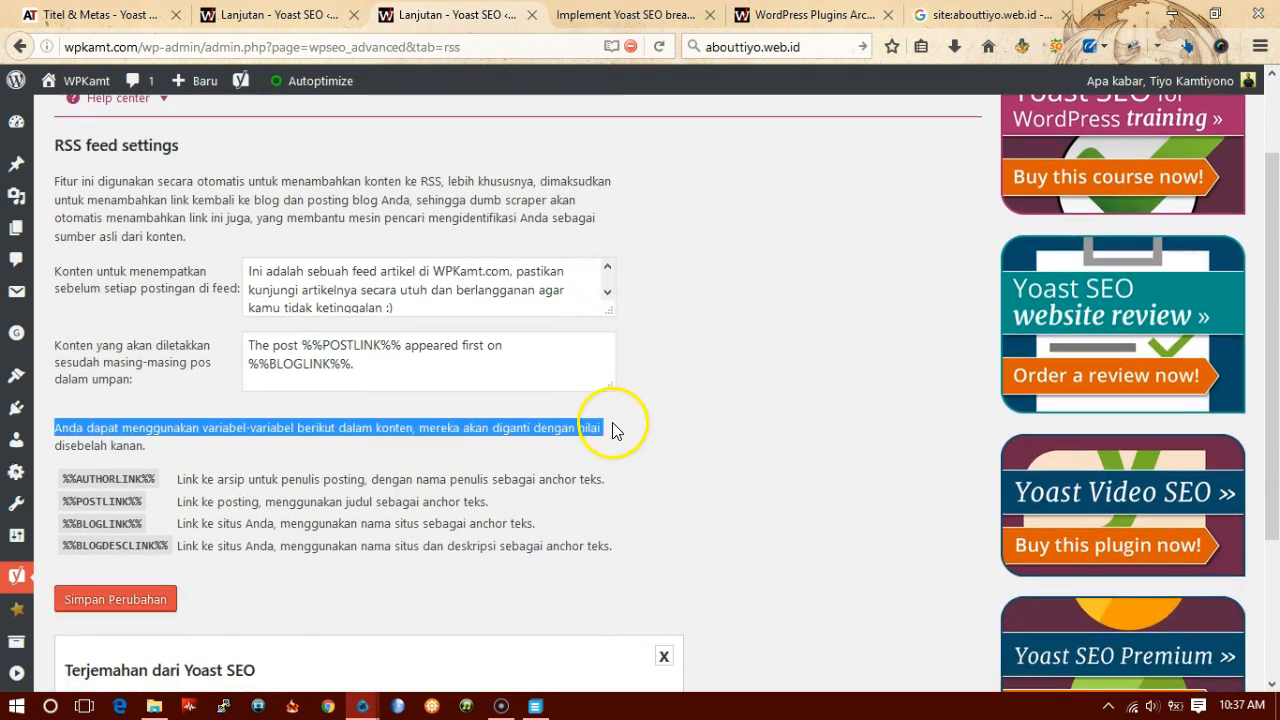
pyautogui.click(430, 290)
pyautogui.scroll(2, 651, 166)
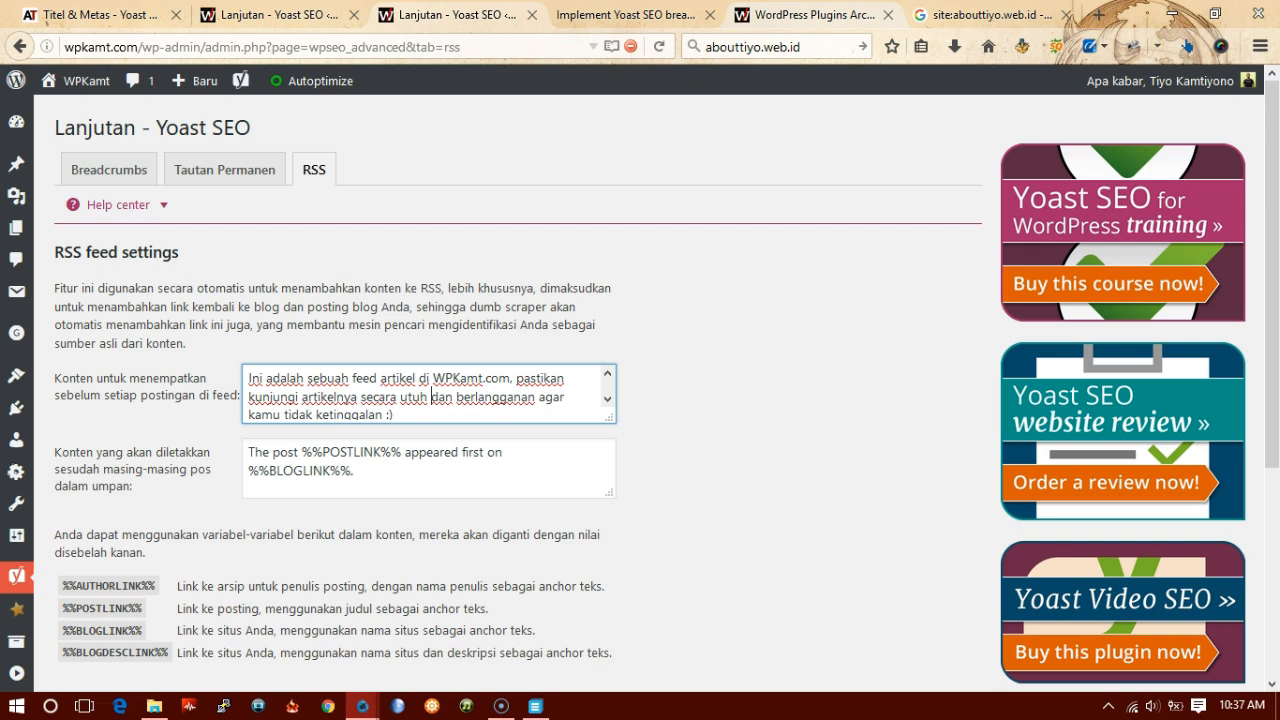
# View the Alat tools page and open the Konsol Pencarian page of Yoast SEO.
pyautogui.moveTo(40, 598)
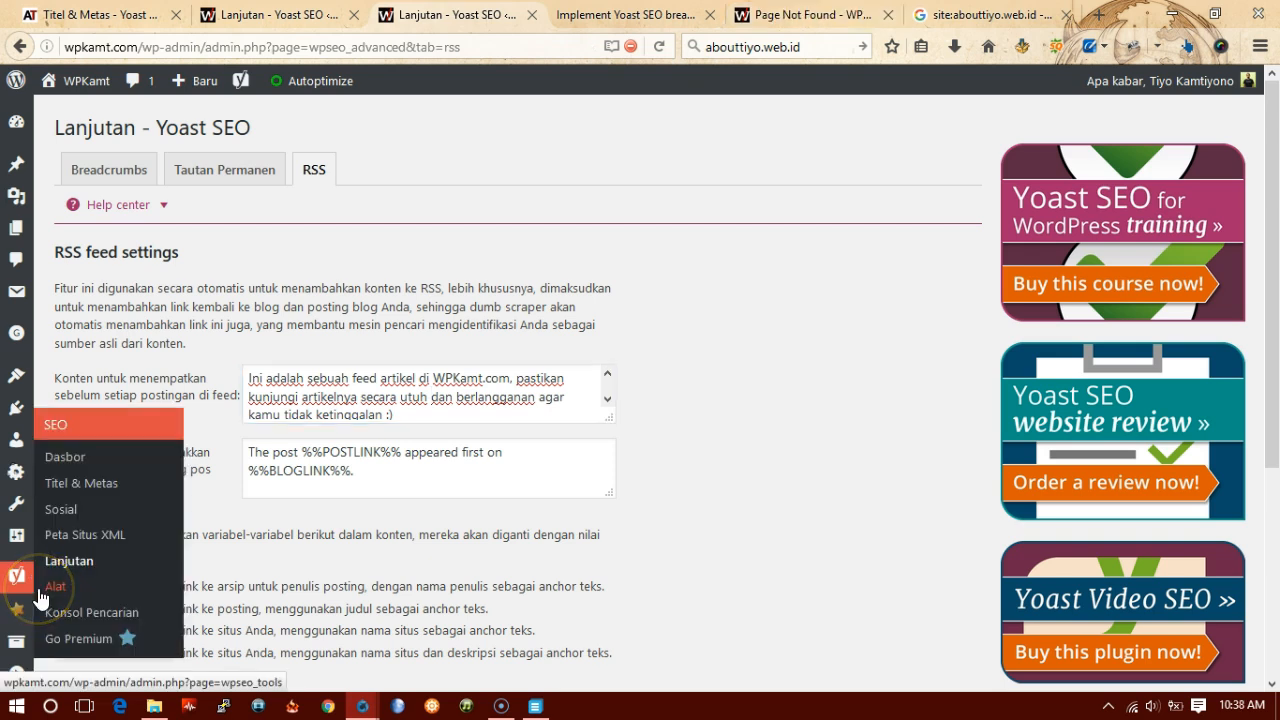
pyautogui.click(91, 597)
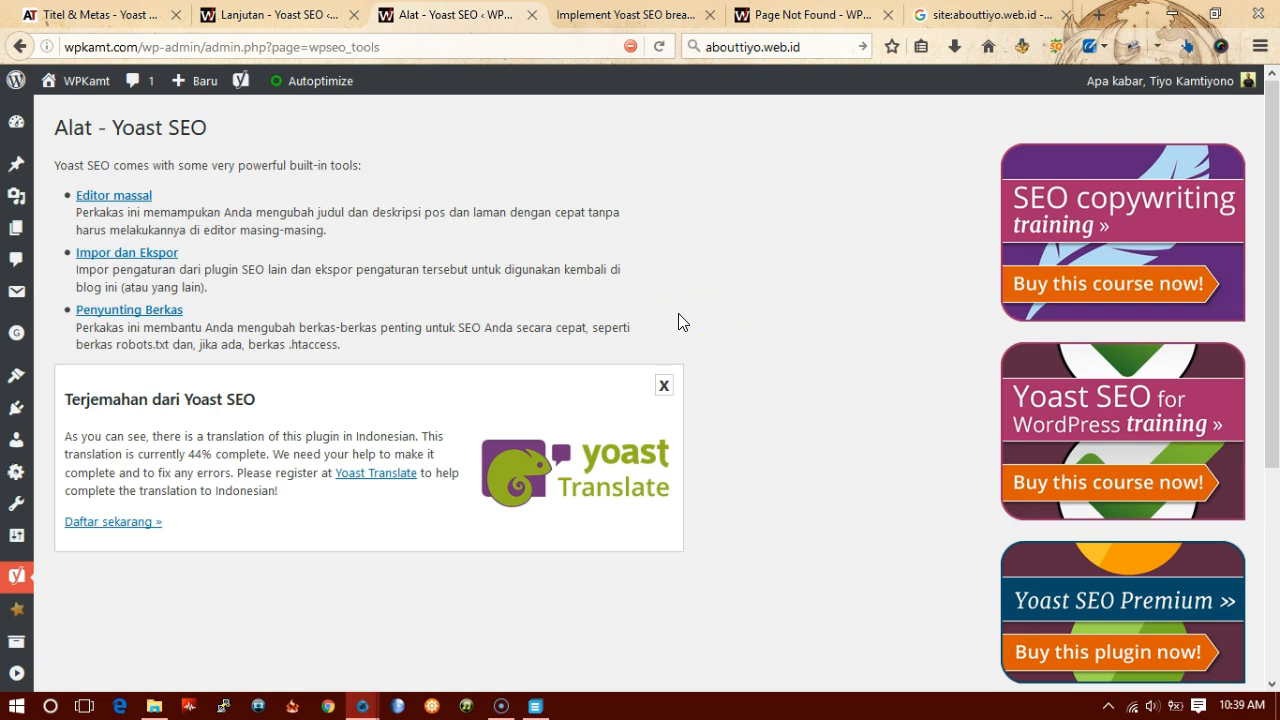
pyautogui.moveTo(17, 575)
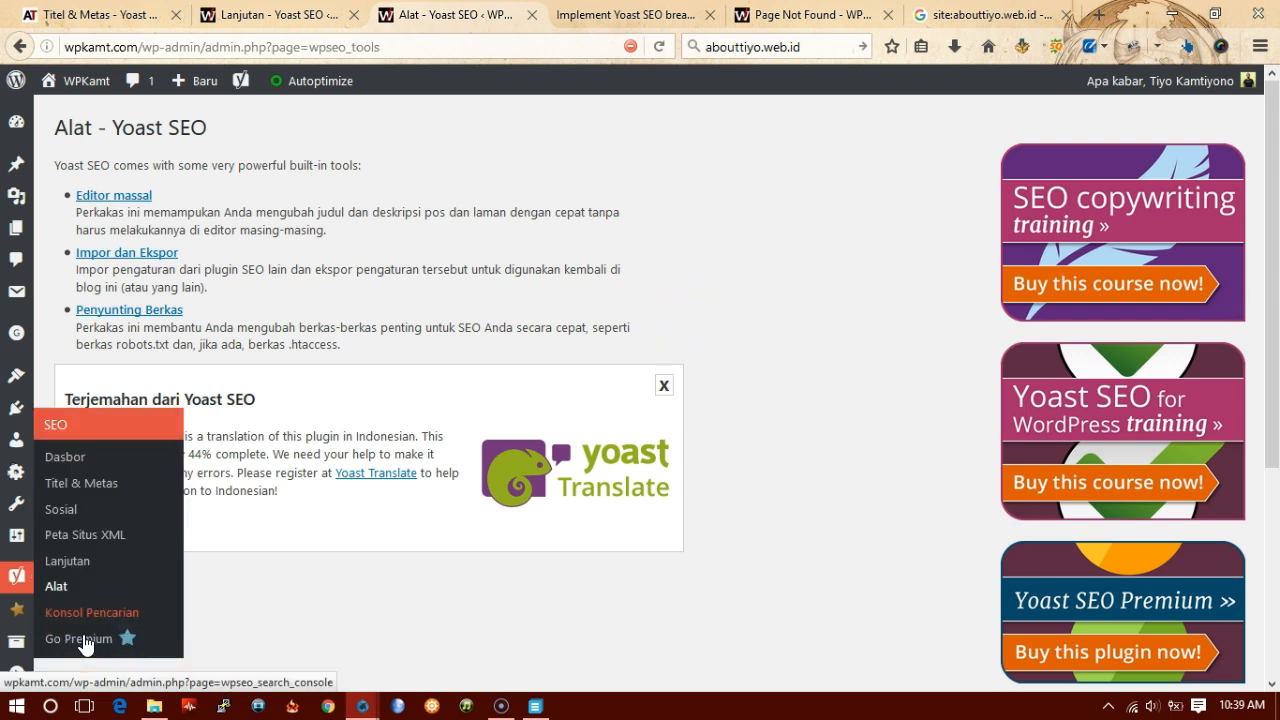
pyautogui.click(90, 617)
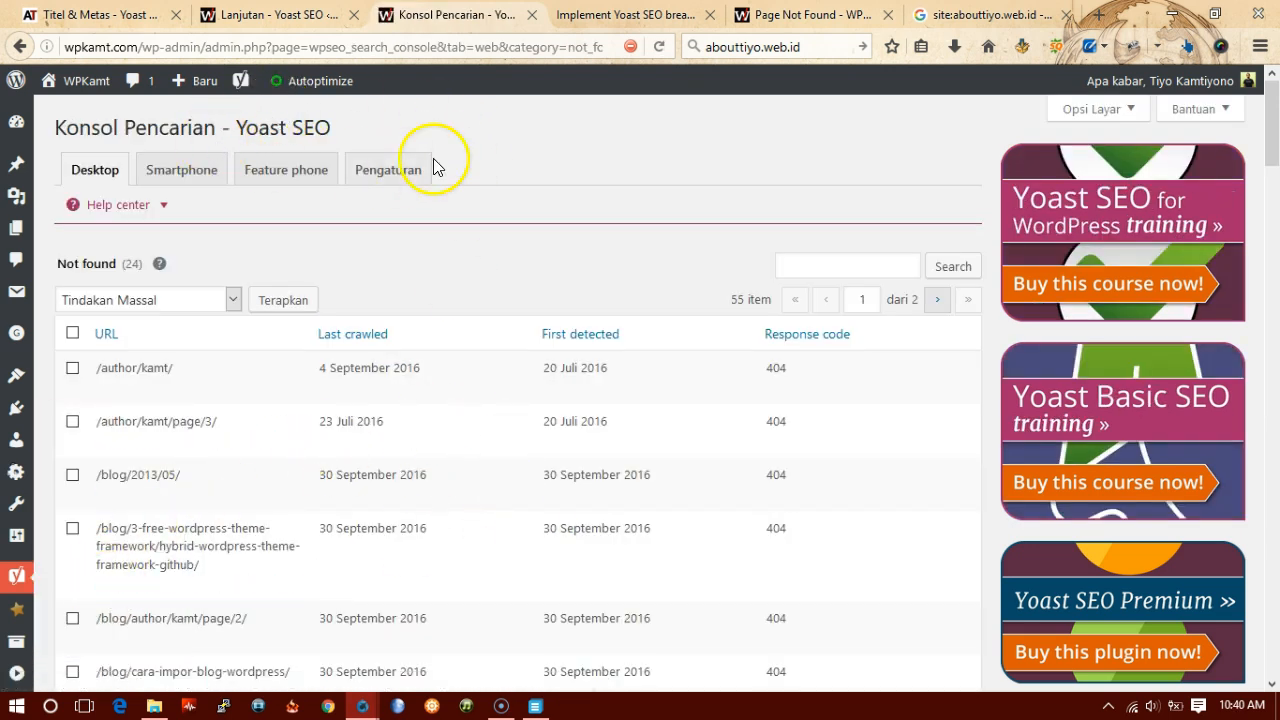
# Examine the desktop Not found URLs with their response codes and open the Smartphone crawl errors.
pyautogui.scroll(-2, 887, 455)
pyautogui.scroll(-1, 887, 455)
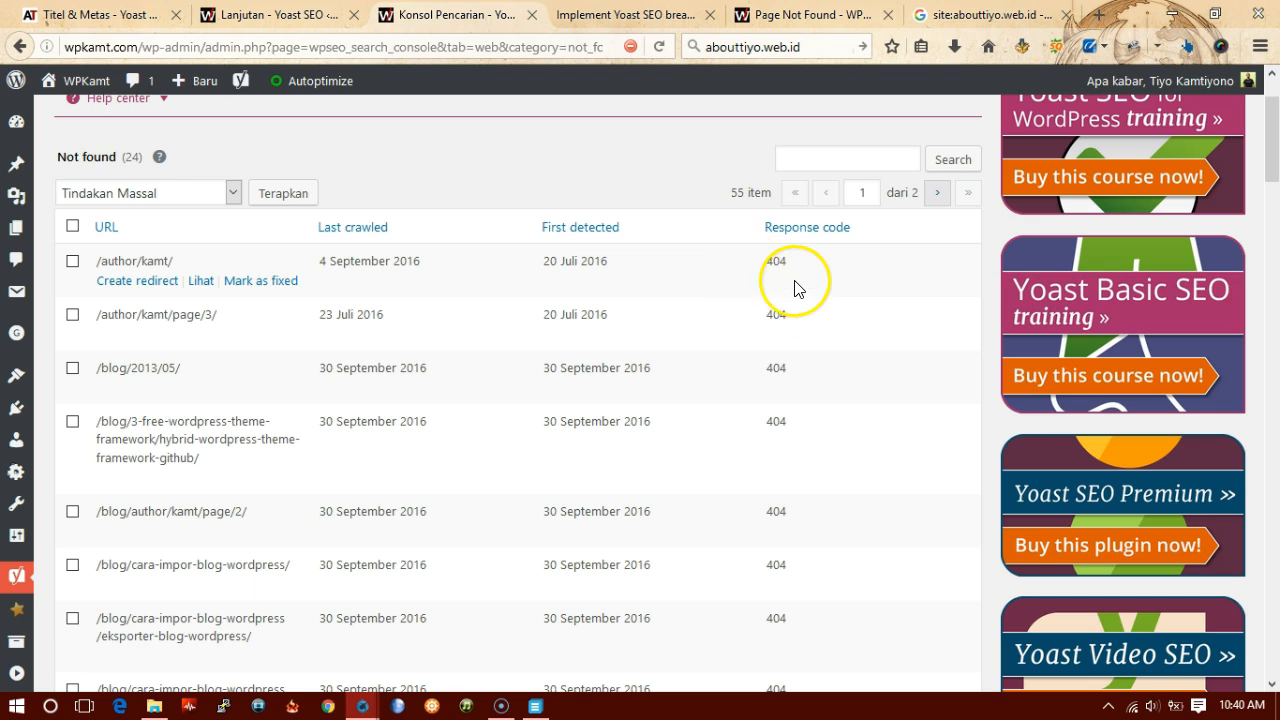
pyautogui.scroll(-6, 700, 349)
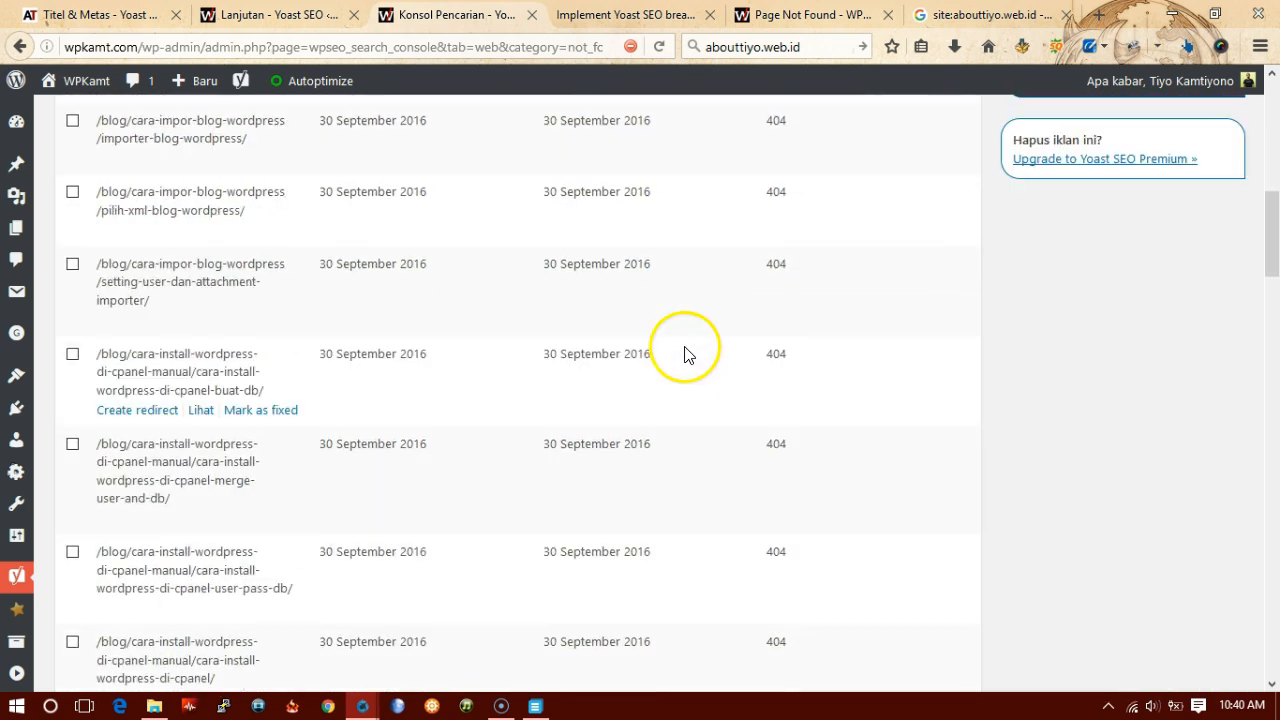
pyautogui.scroll(6, 723, 360)
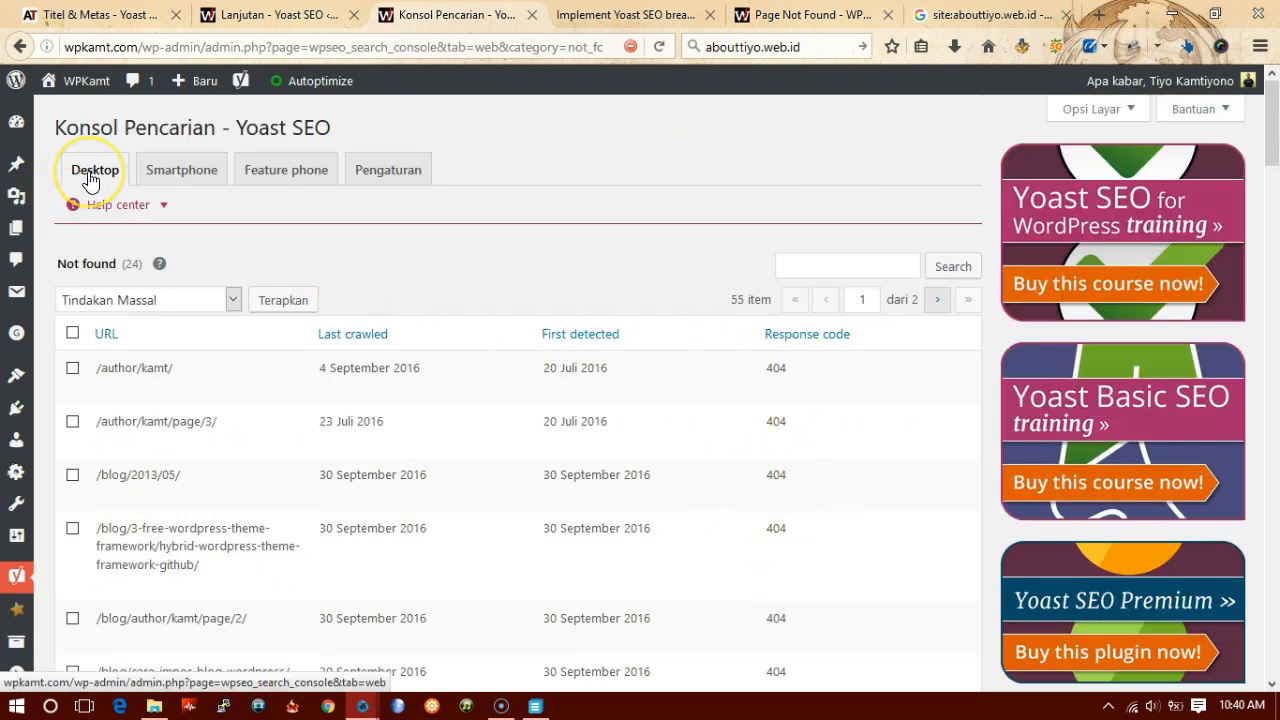
pyautogui.click(172, 178)
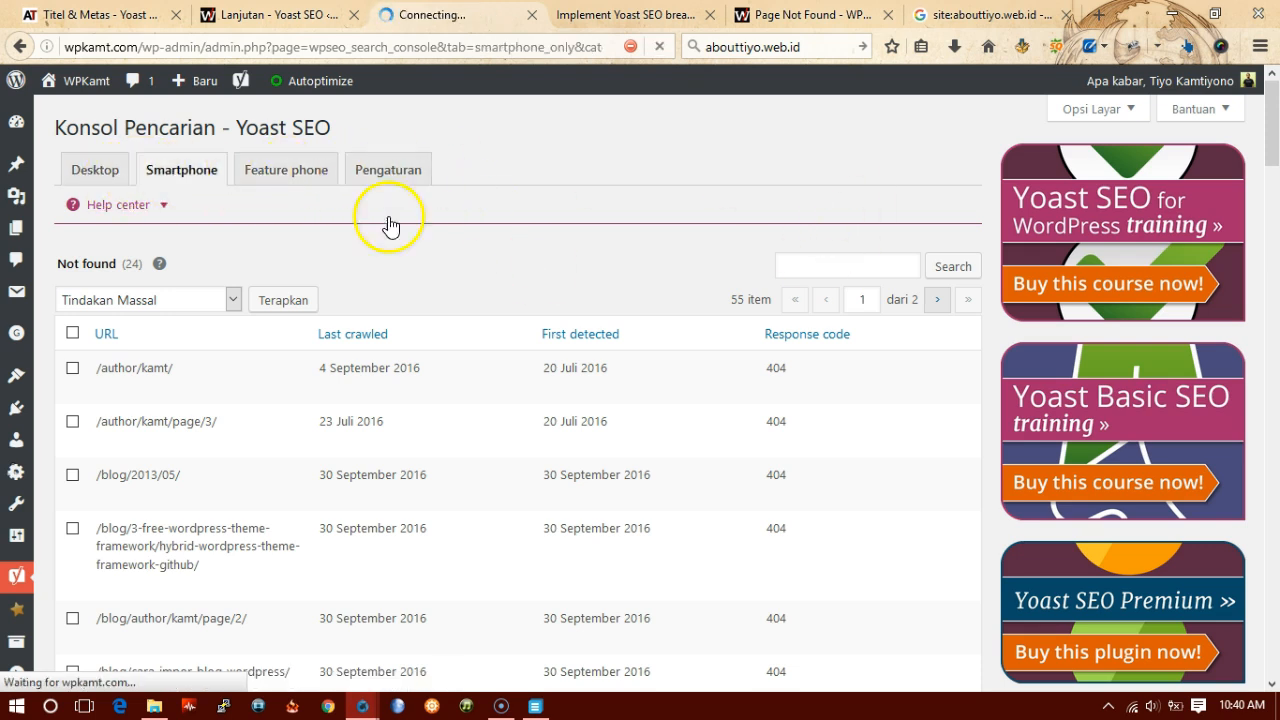
# Open the Go Premium page and review the Yoast SEO Premium features and the Video, News and Local SEO extensions.
pyautogui.click(60, 652)
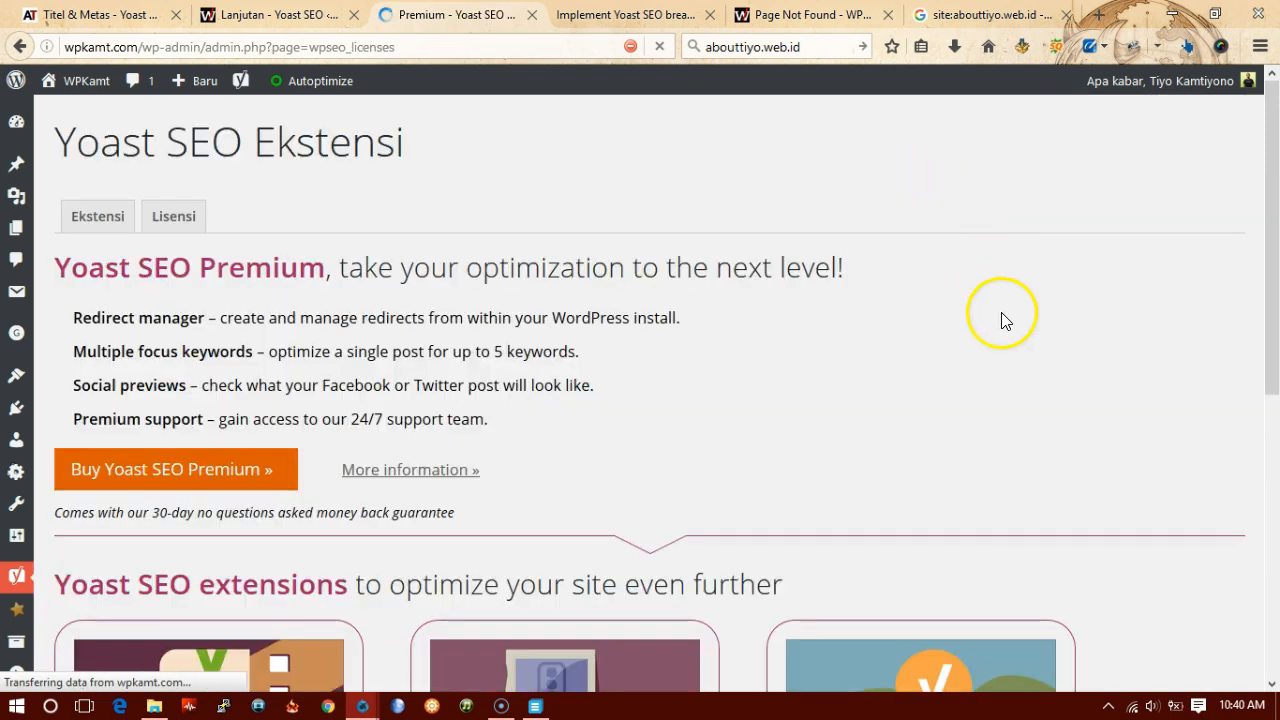
pyautogui.scroll(-5, 648, 358)
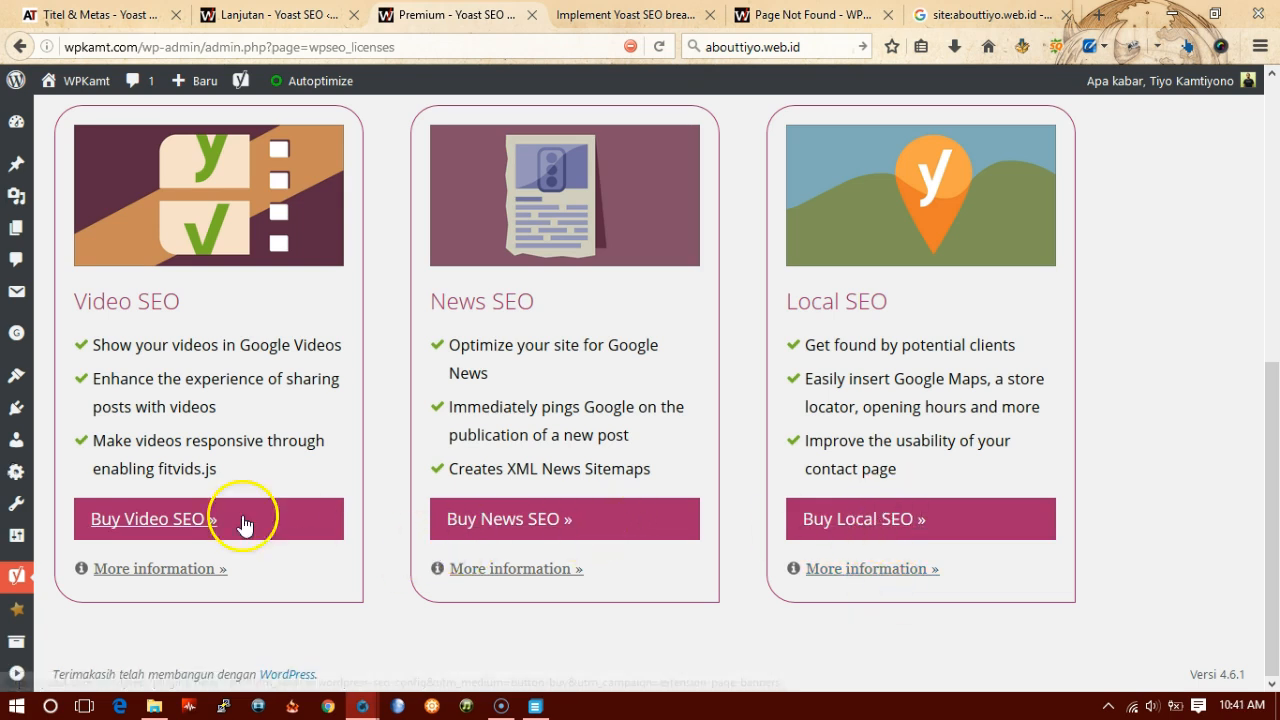
pyautogui.scroll(2, 1010, 475)
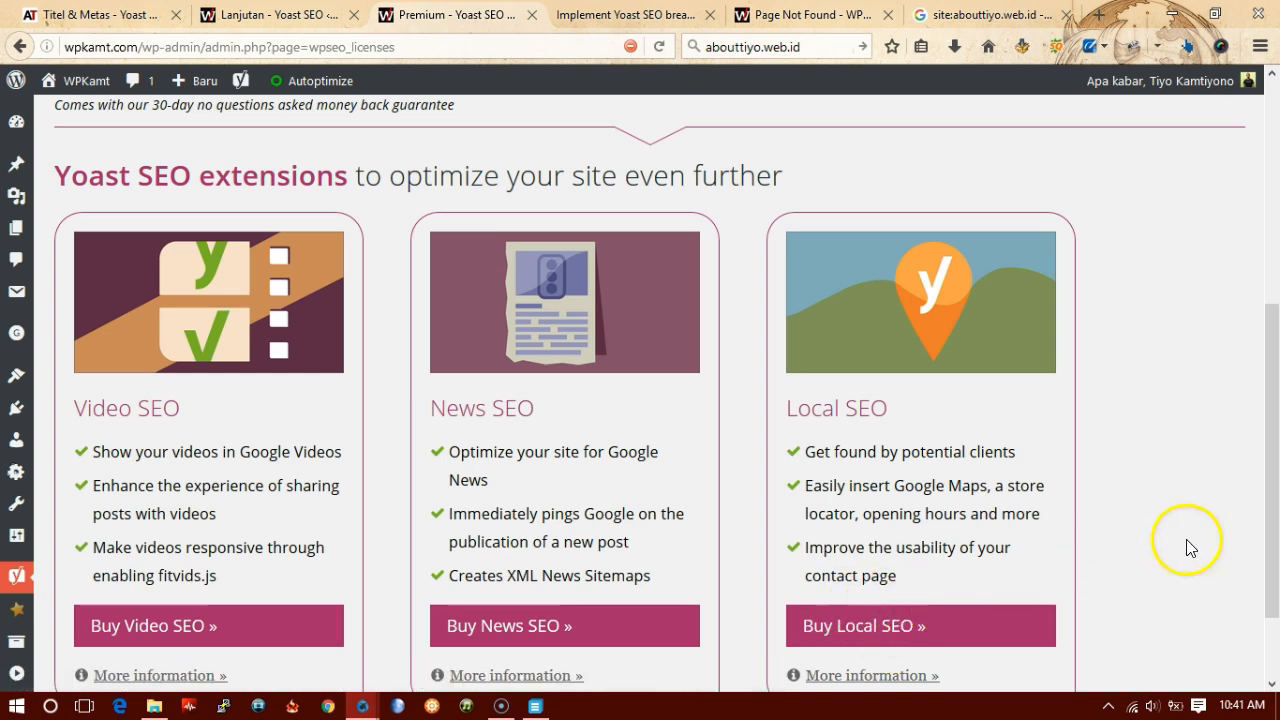
pyautogui.scroll(5, 940, 450)
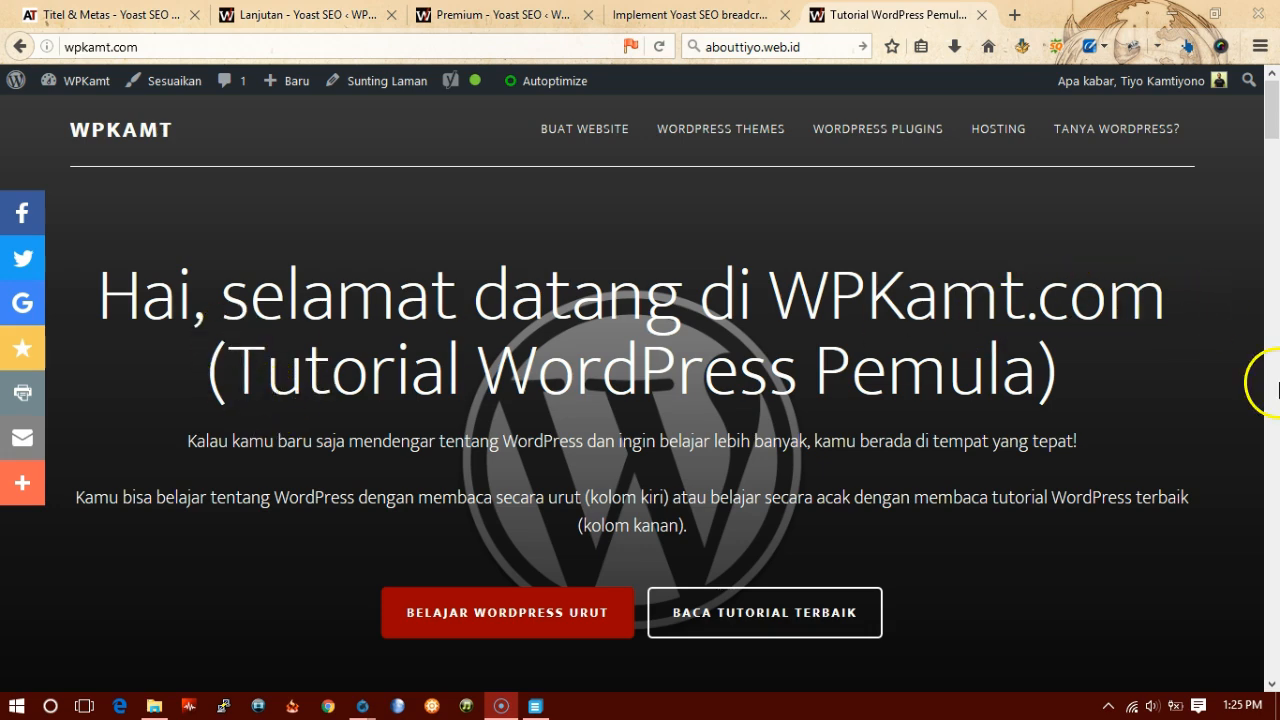
# Browse the WPKamt homepage down to the e-mail subscription form and view its e-mail address and name fields.
pyautogui.scroll(-15, 1063, 304)
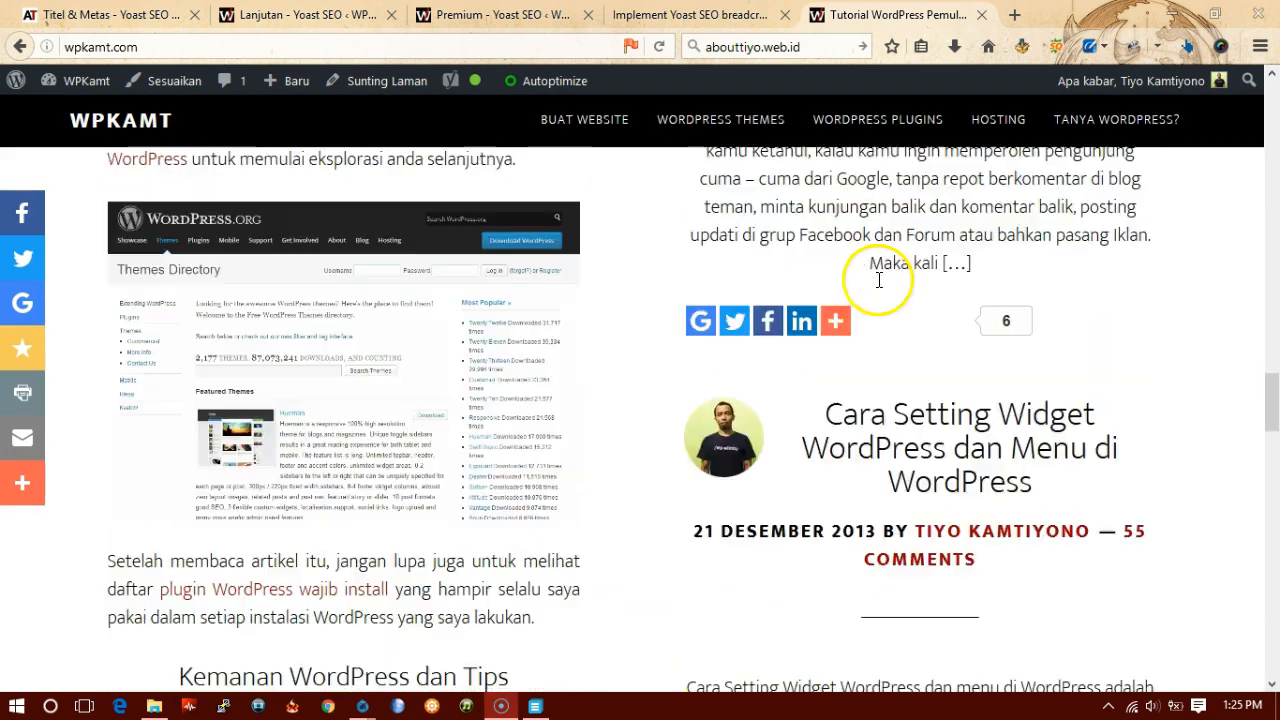
pyautogui.scroll(-10, 879, 280)
pyautogui.click(765, 321)
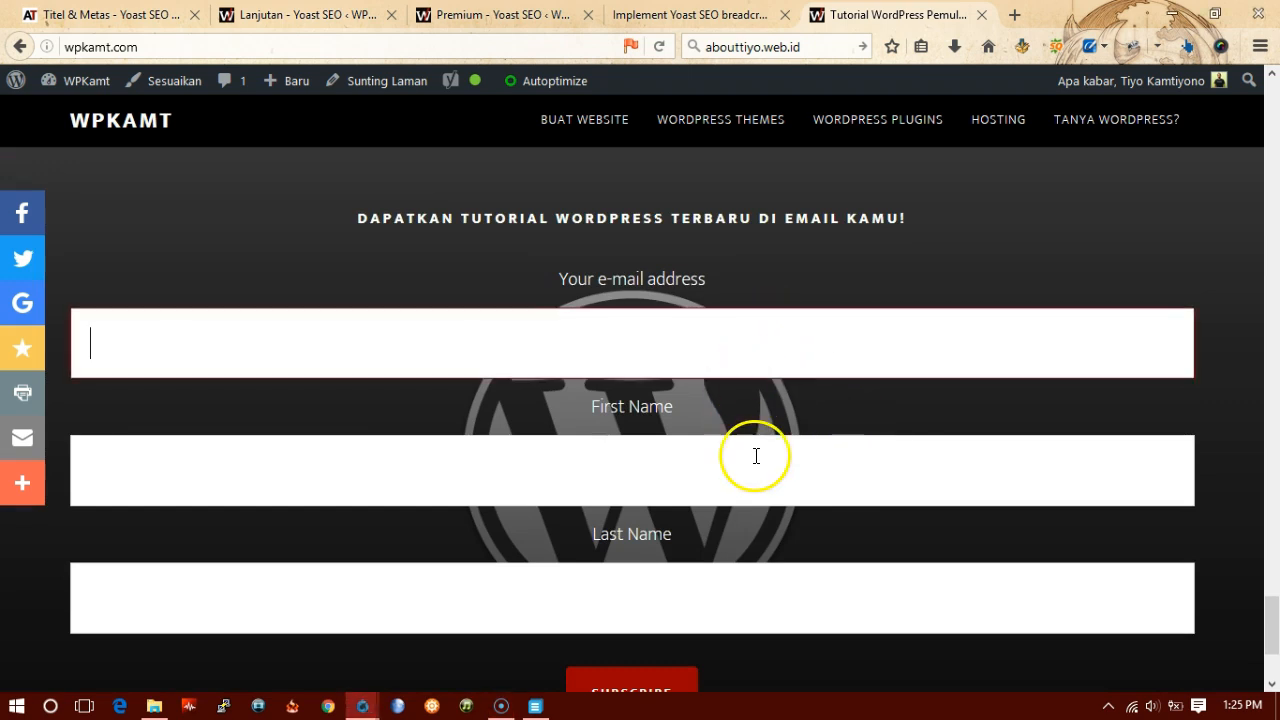
pyautogui.scroll(-2, 654, 626)
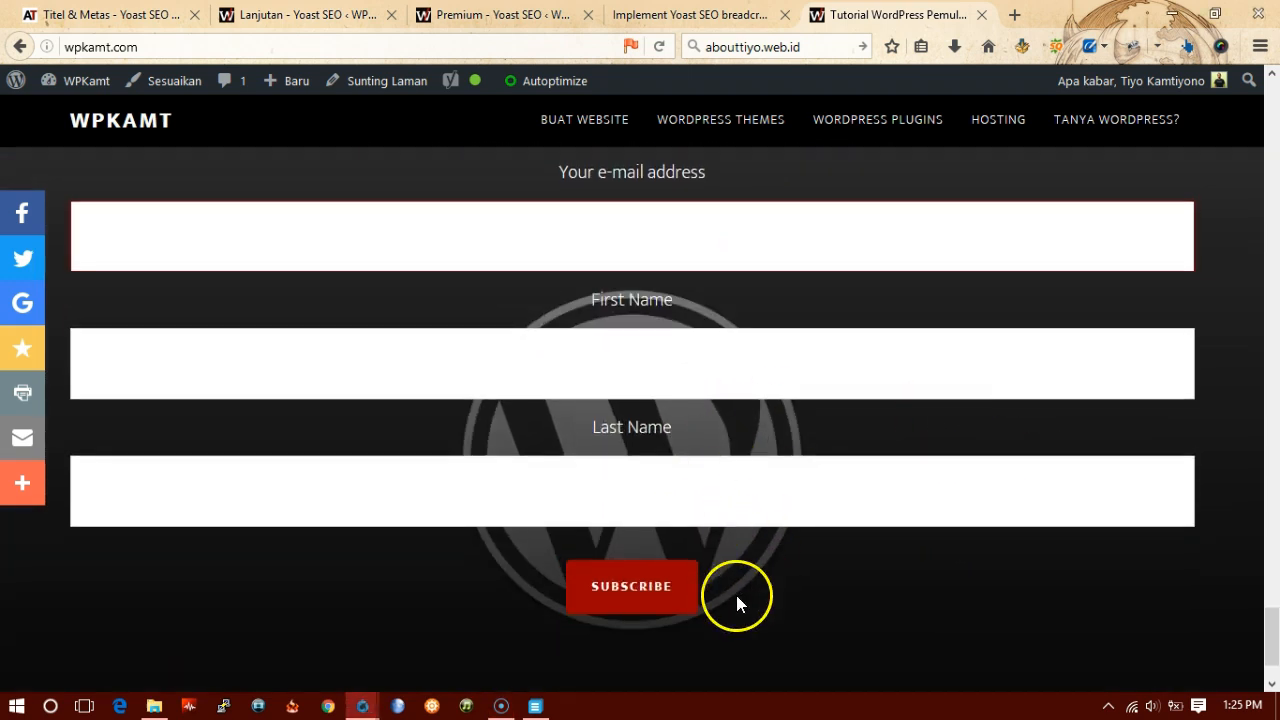